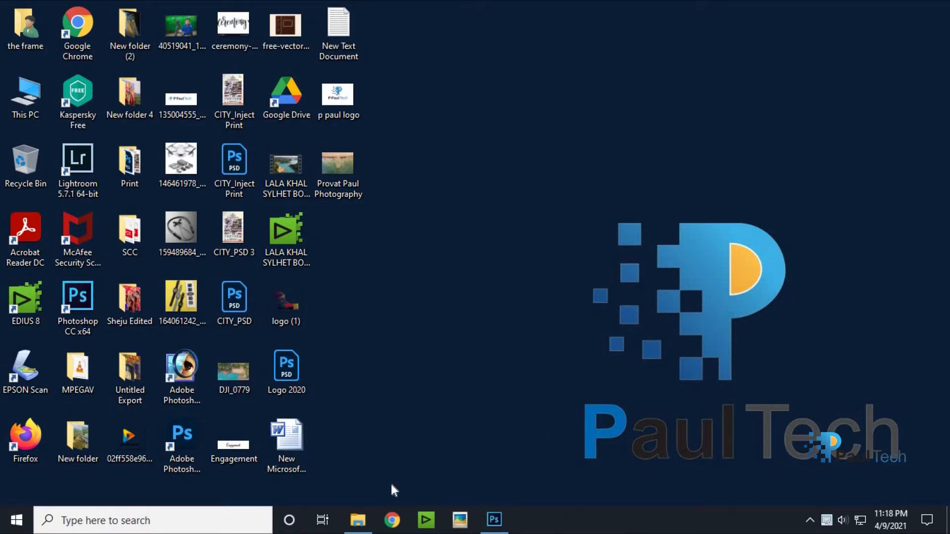
# Browse the sample images in the 12. Shadow Service (Basic) folder from Crate Shadow through Drop Shadow, and close the viewer
pyautogui.click(358, 519)
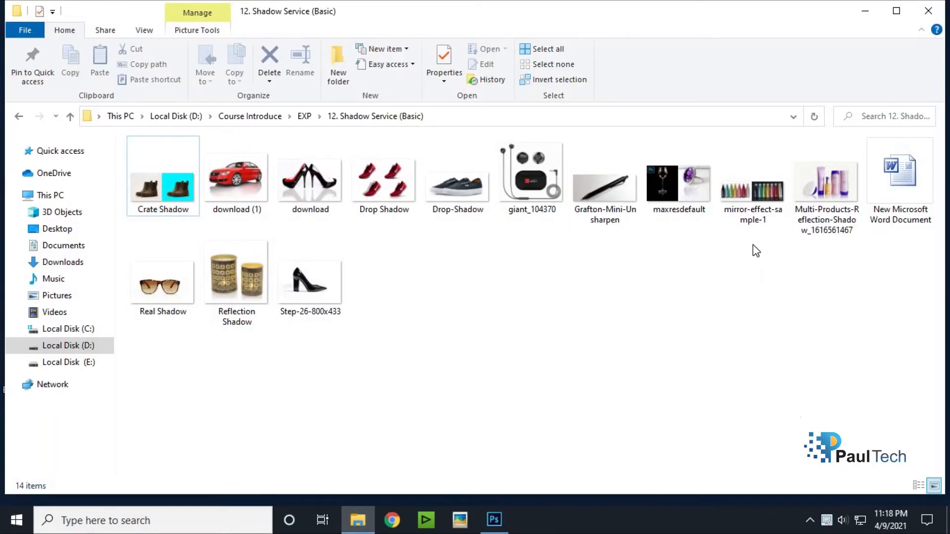
pyautogui.doubleClick(156, 211)
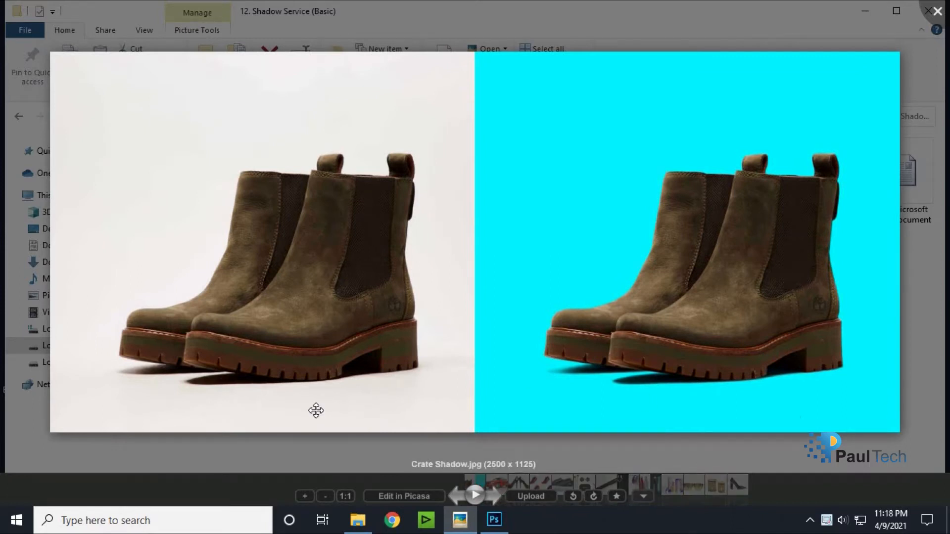
pyautogui.scroll(-1, 509, 388)
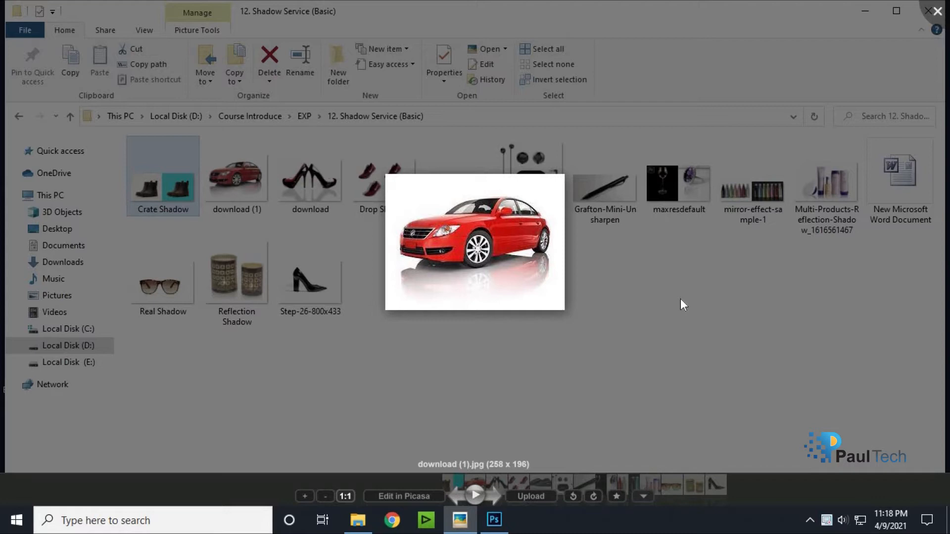
pyautogui.press('Right')
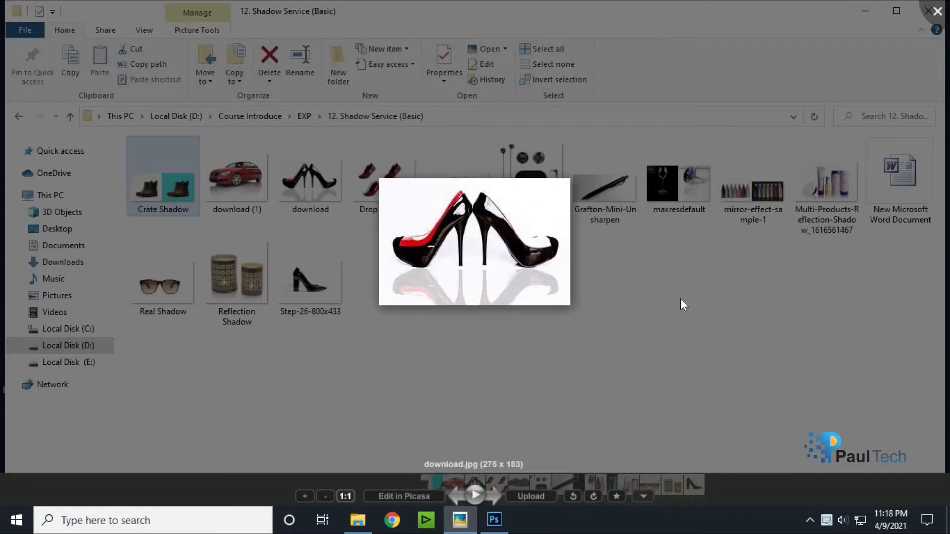
pyautogui.press('Right')
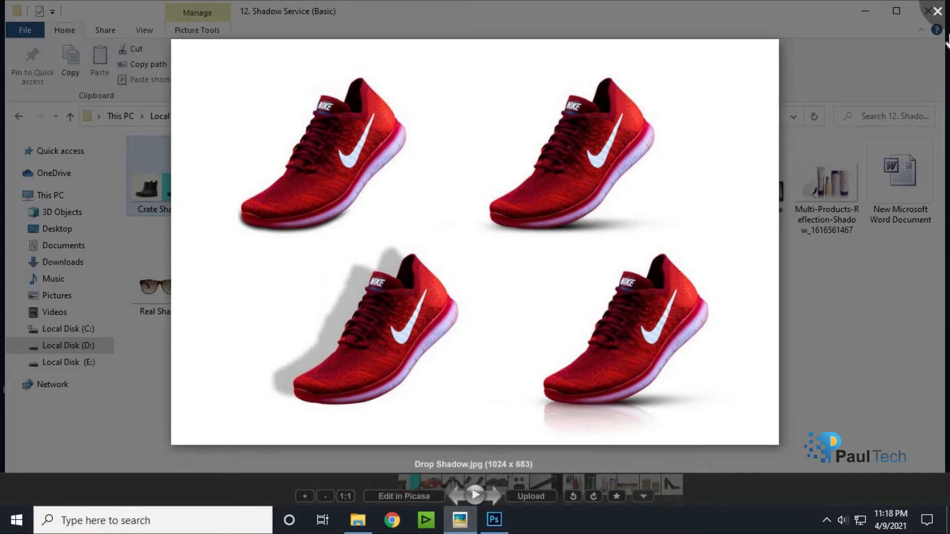
pyautogui.scroll(-1, 699, 209)
pyautogui.press('Escape')
# Open the Grafton-Mini-Unsharpen image from the folder in Photoshop
pyautogui.moveTo(605, 189); pyautogui.dragTo(364, 277)
pyautogui.moveTo(418, 61); pyautogui.dragTo(416, 58)
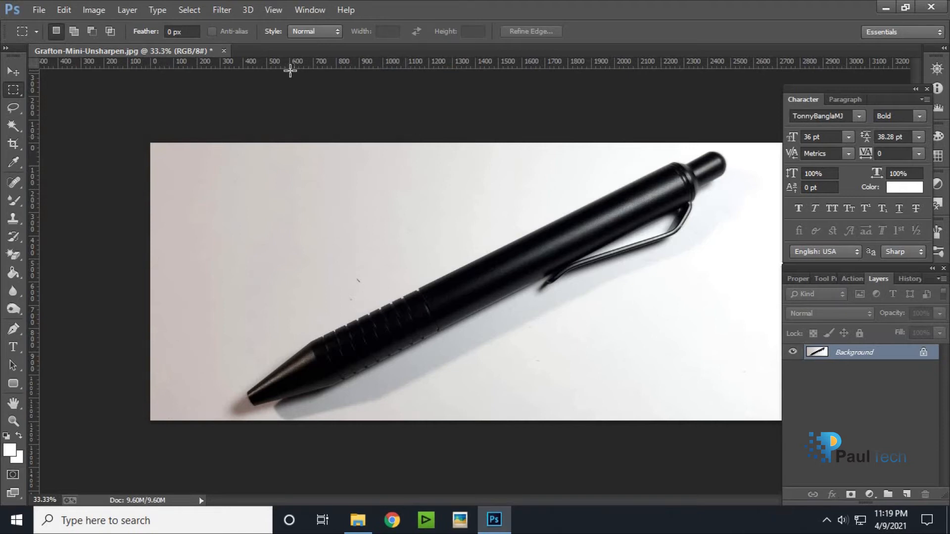
pyautogui.click(19, 73)
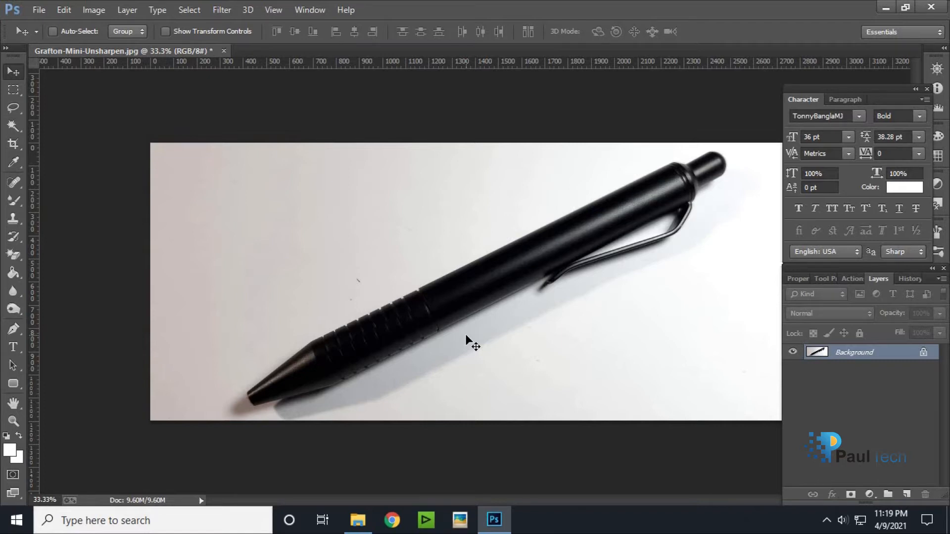
# Start a Pen tool path at the pen's collar and trace it around the rounded push button at the upper end
pyautogui.scroll(2, 471, 340)
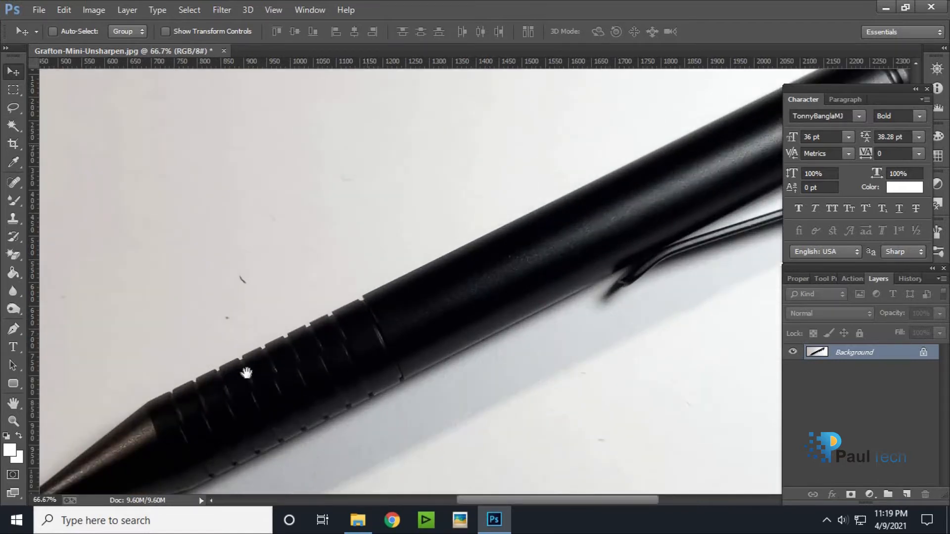
pyautogui.scroll(-5, 254, 257)
pyautogui.hscroll(-4, 255, 257)
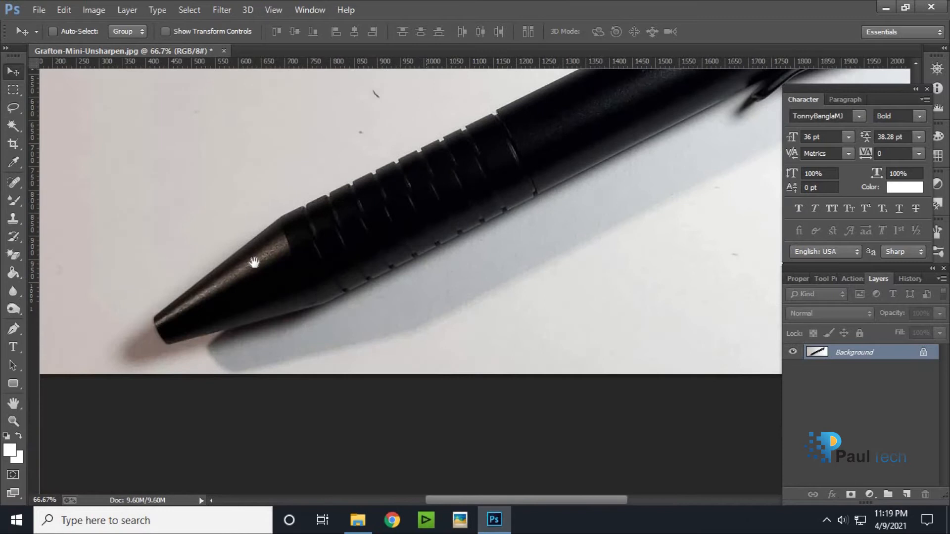
pyautogui.click(13, 329)
pyautogui.moveTo(493, 347); pyautogui.dragTo(248, 396)
pyautogui.moveTo(501, 312); pyautogui.dragTo(397, 399)
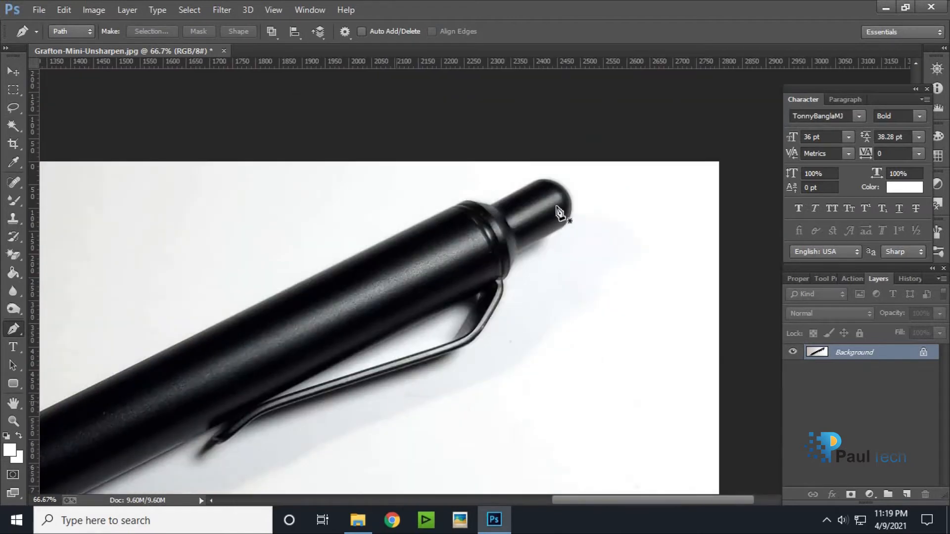
pyautogui.click(491, 205)
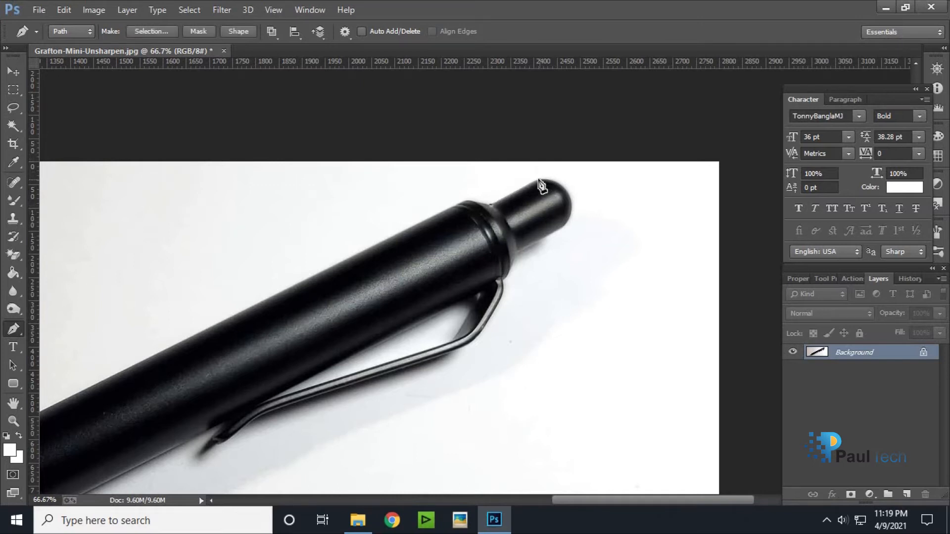
pyautogui.click(539, 179)
pyautogui.moveTo(552, 241); pyautogui.dragTo(551, 265)
pyautogui.keyDown('alt'); pyautogui.click(567, 223); pyautogui.keyUp('alt')
# Continue the path around the collar beneath the push button and along the outer edge of the metal clip
pyautogui.moveTo(547, 303); pyautogui.dragTo(602, 302)
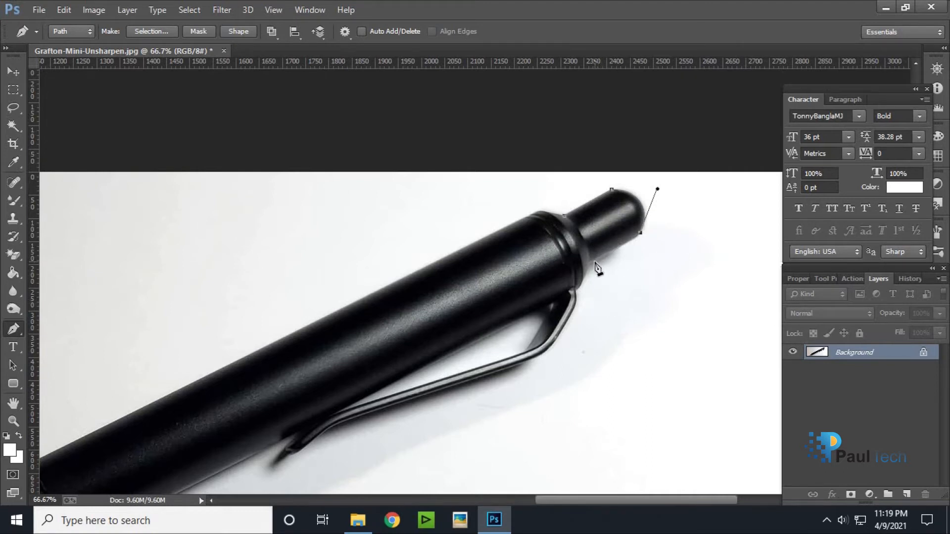
pyautogui.click(594, 261)
pyautogui.moveTo(584, 301)
pyautogui.mouseDown()
pyautogui.moveTo(588, 287)
pyautogui.moveTo(583, 295)
pyautogui.mouseUp()
pyautogui.click(579, 289)
pyautogui.click(576, 303)
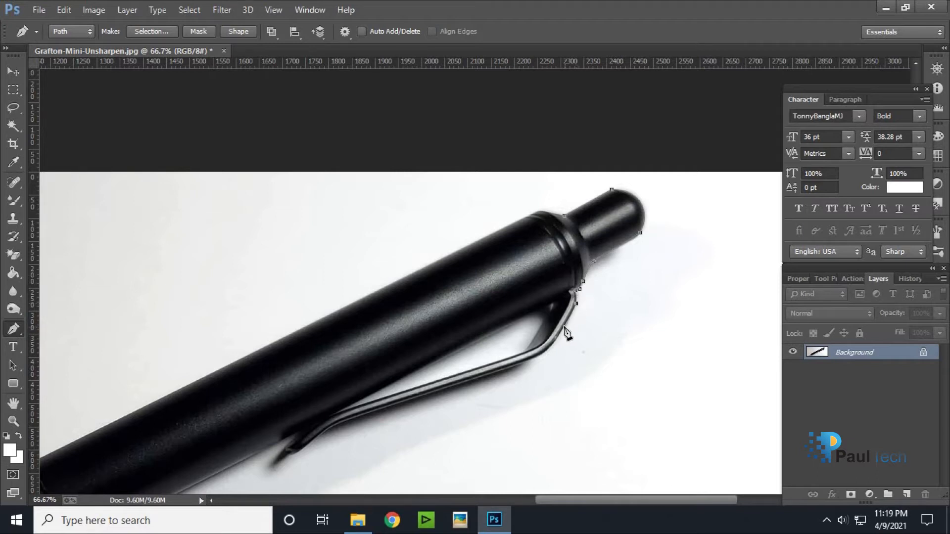
pyautogui.click(546, 351)
pyautogui.click(518, 365)
pyautogui.click(399, 405)
# Trace the path around the clip's free end and back up to the underside of the barrel
pyautogui.moveTo(392, 421); pyautogui.dragTo(562, 280)
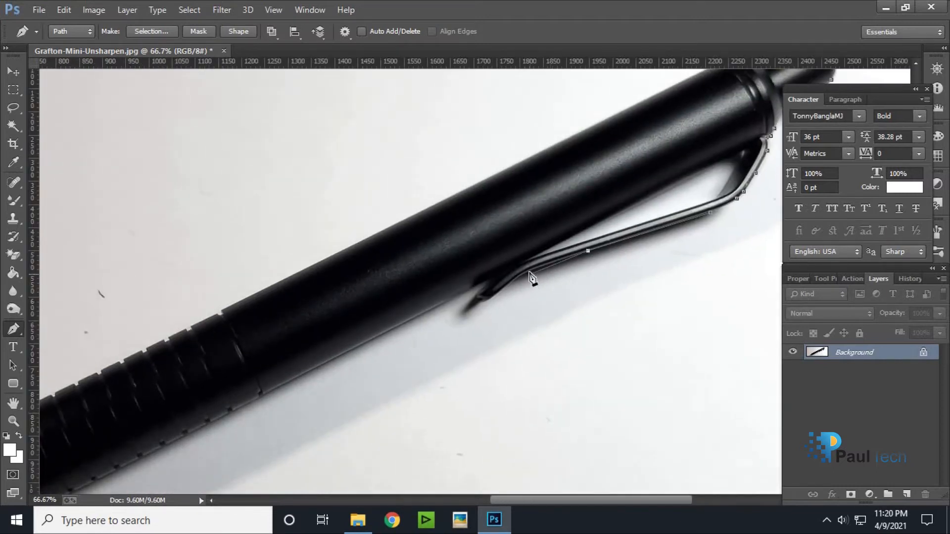
pyautogui.click(531, 270)
pyautogui.keyDown('alt'); pyautogui.click(492, 298); pyautogui.keyUp('alt')
pyautogui.click(476, 300)
pyautogui.click(489, 281)
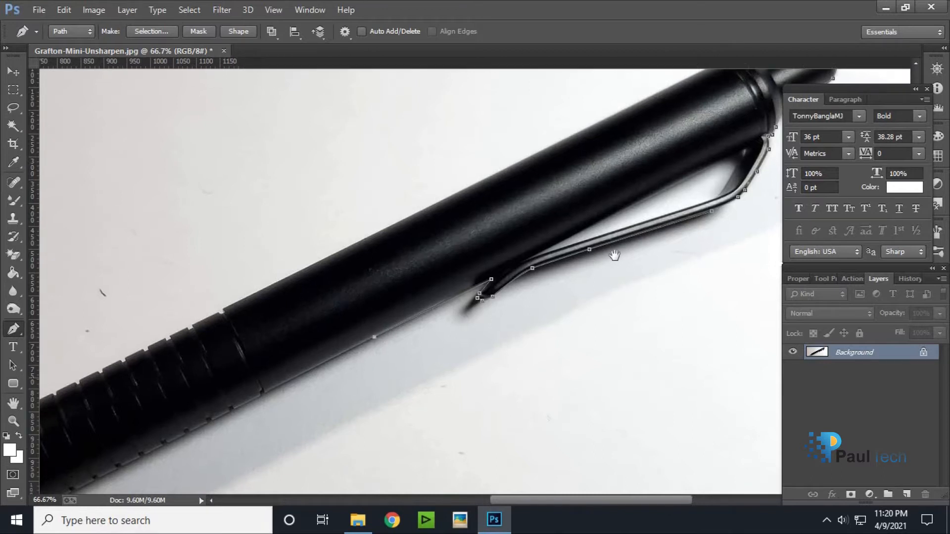
# Extend the path along the lower edge of the barrel to the middle of the ribbed grip
pyautogui.scroll(-3, 618, 254)
pyautogui.hscroll(-6, 618, 254)
pyautogui.click(422, 326)
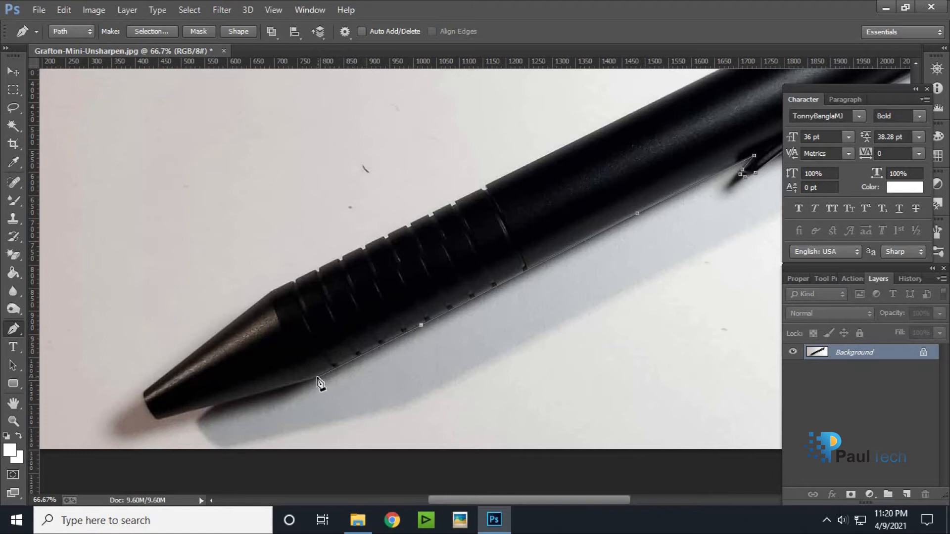
pyautogui.click(533, 331)
pyautogui.hotkey('ctrl', 'z')
pyautogui.click(421, 325)
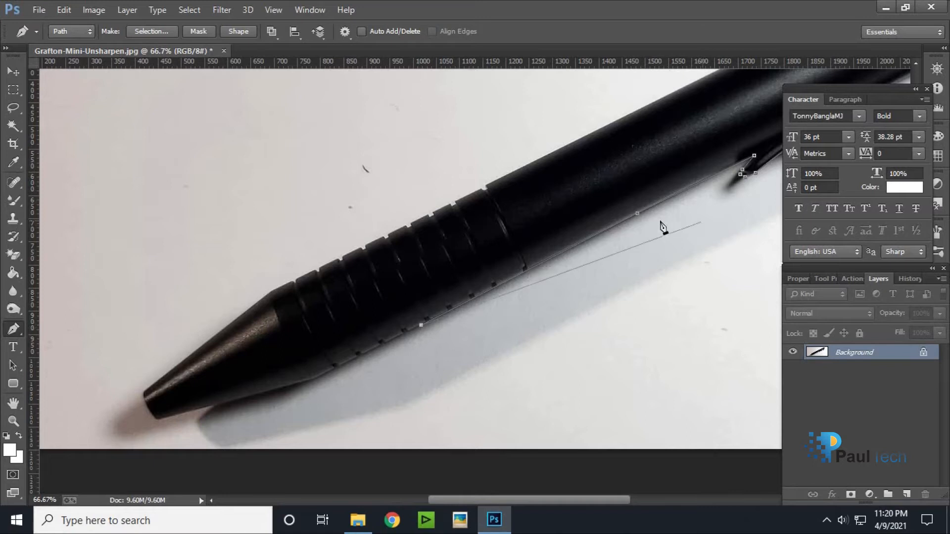
# Trace the path along the end of the grip and the tapered cone, and around the writing tip
pyautogui.click(341, 367)
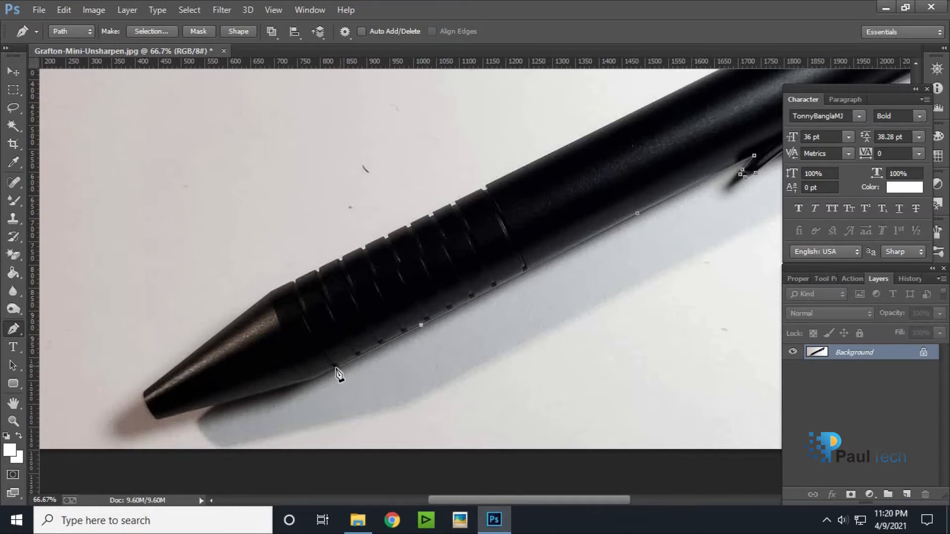
pyautogui.click(314, 379)
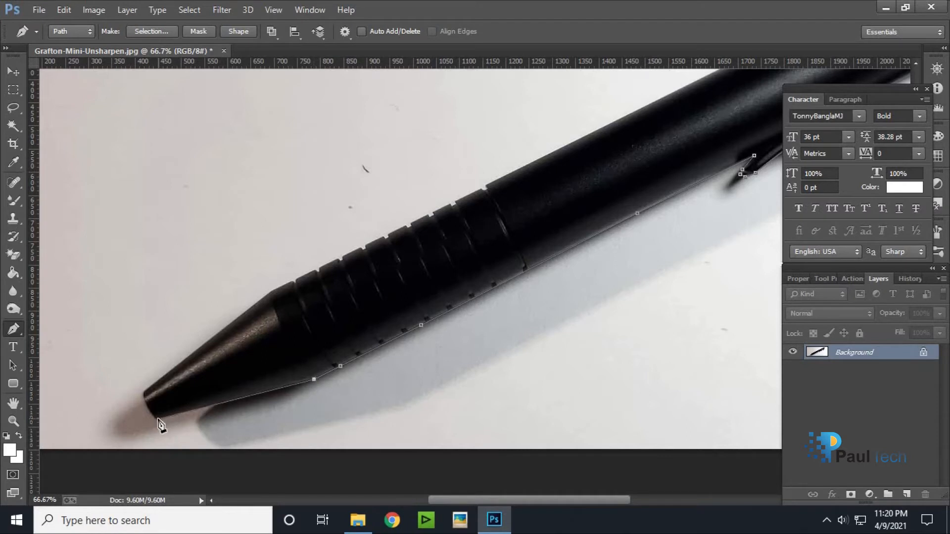
pyautogui.click(159, 420)
pyautogui.moveTo(144, 392)
pyautogui.mouseDown()
pyautogui.moveTo(144, 382)
pyautogui.moveTo(144, 393)
pyautogui.mouseUp()
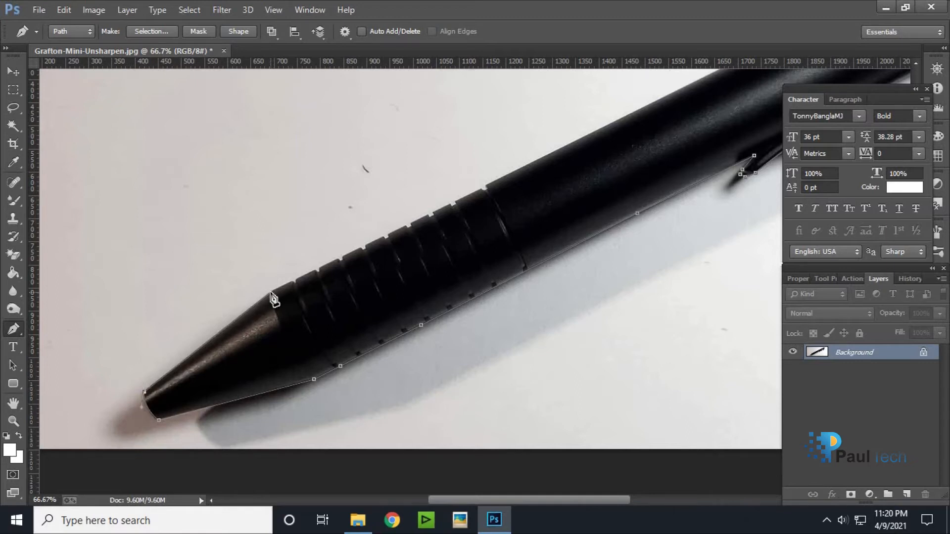
# Trace the upper edge from the cone over the grip and barrel, and close the path at the collar
pyautogui.moveTo(360, 318); pyautogui.dragTo(280, 396)
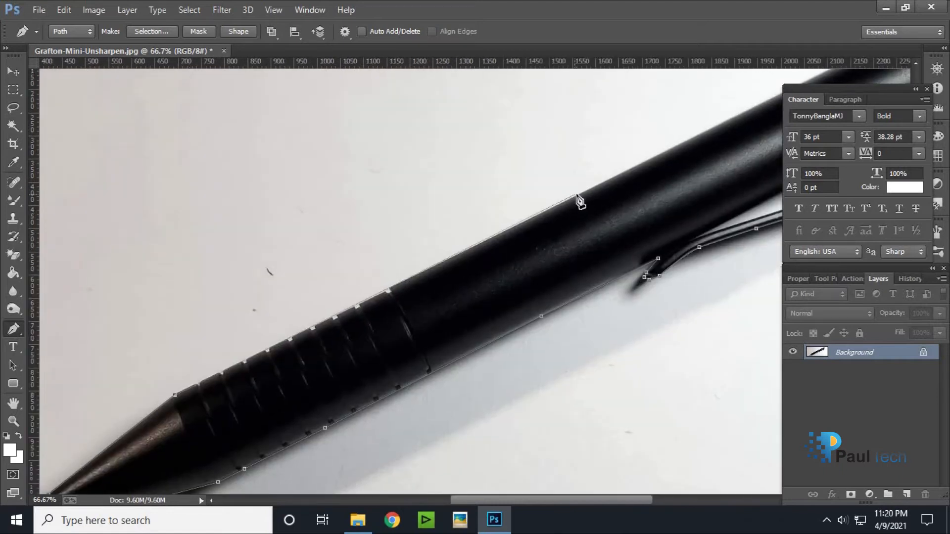
pyautogui.moveTo(700, 153); pyautogui.dragTo(364, 314)
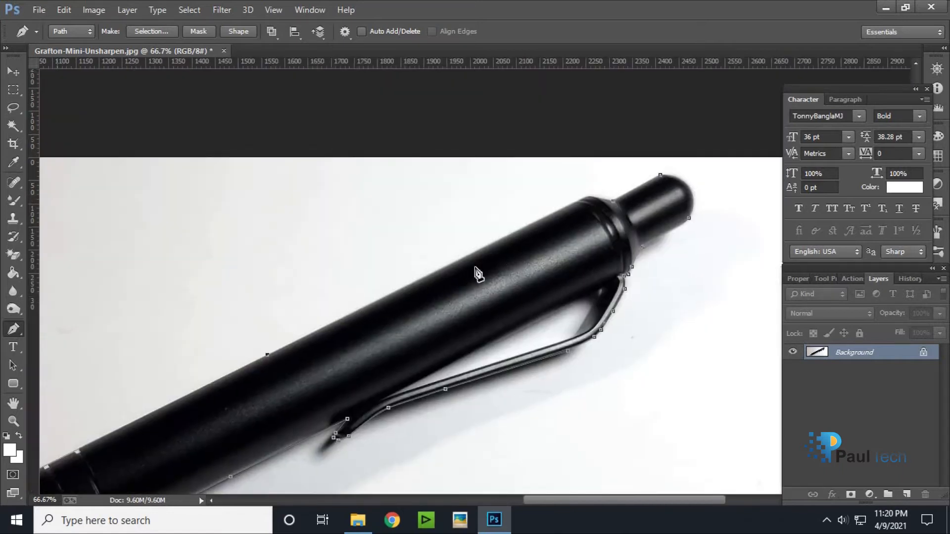
pyautogui.moveTo(565, 206); pyautogui.dragTo(552, 368)
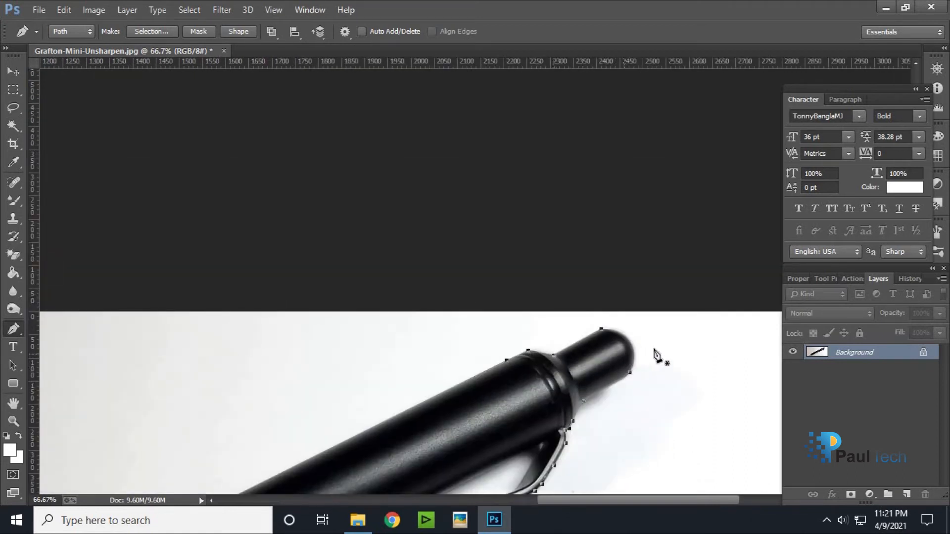
# Make a new selection from the closed pen path with a feather radius of 0 pixels
pyautogui.scroll(-3, 671, 350)
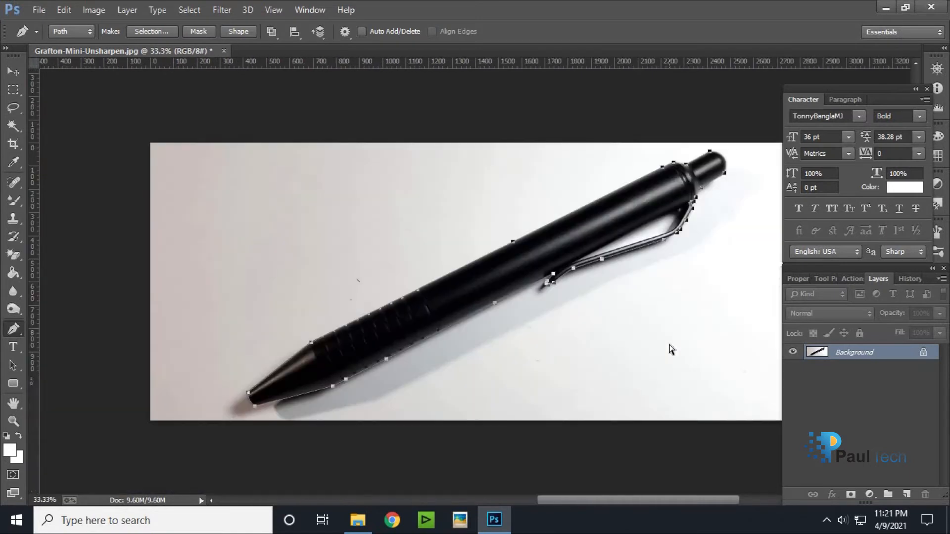
pyautogui.scroll(2, 670, 350)
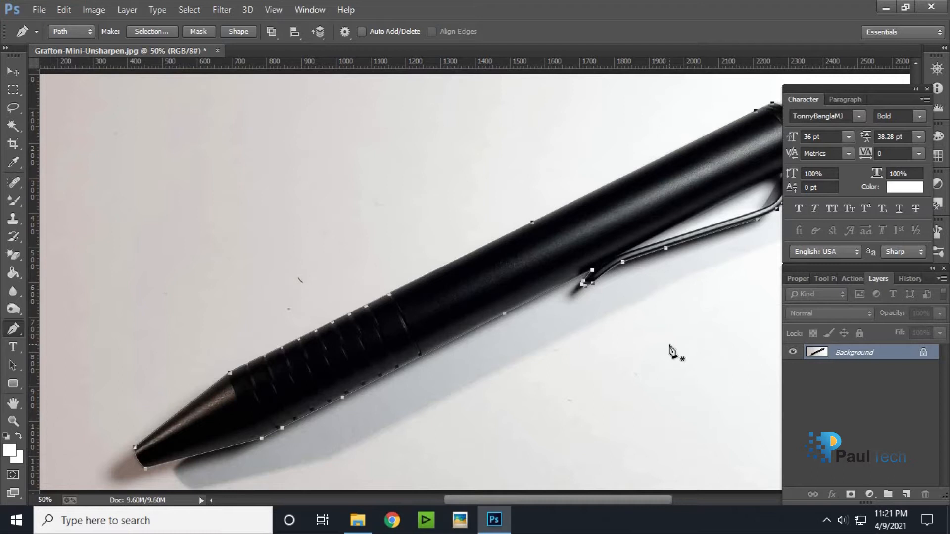
pyautogui.rightClick(567, 235)
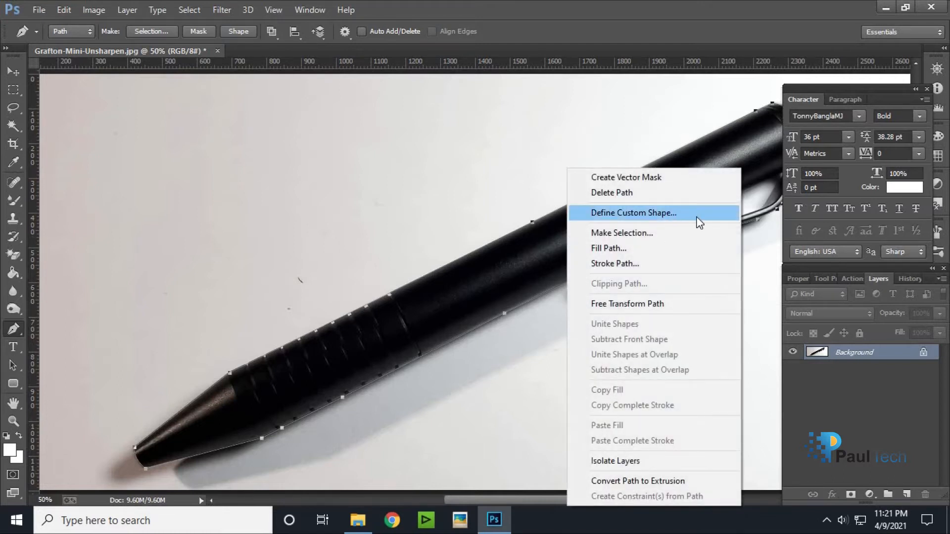
pyautogui.click(622, 233)
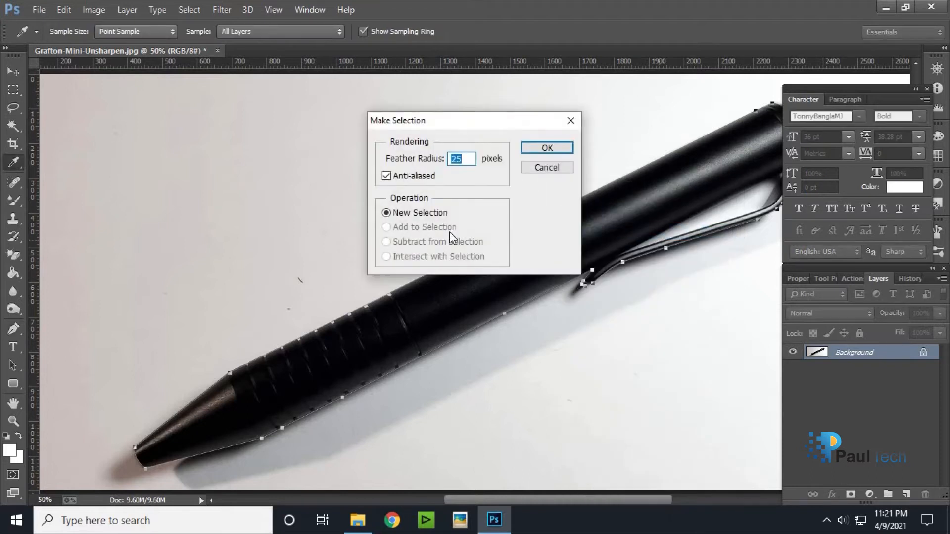
pyautogui.write('0')
pyautogui.press('Return')
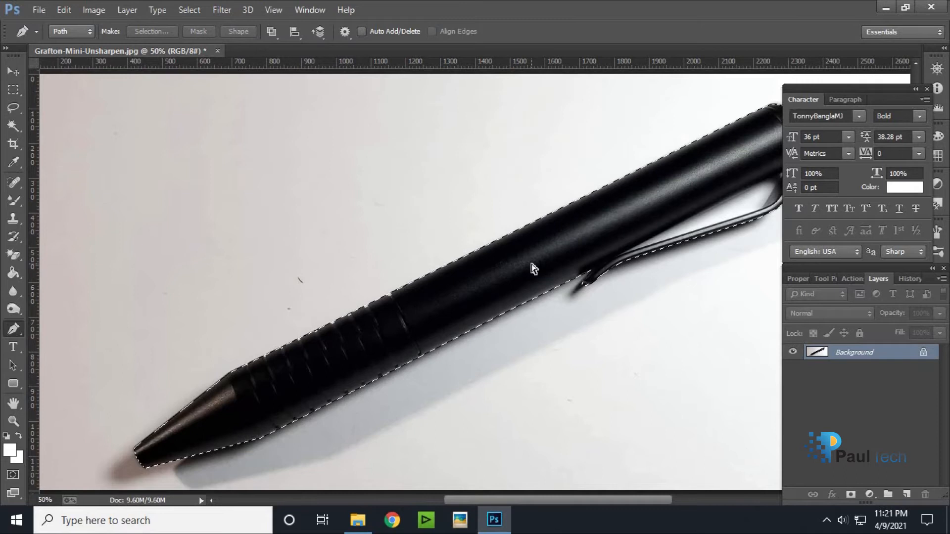
# Copy the selected pen onto its own layer and add an empty layer directly above the Background layer
pyautogui.hotkey('ctrl', '-')
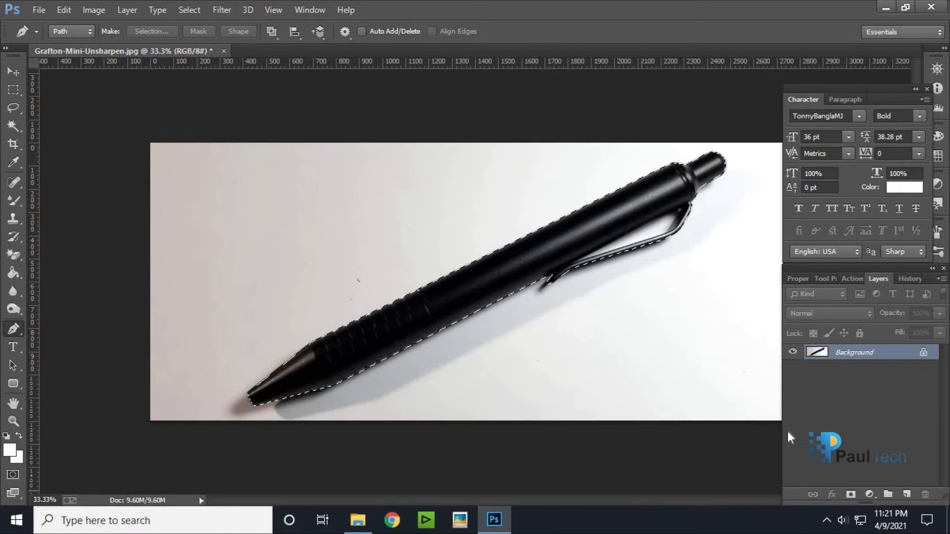
pyautogui.hotkey('ctrl', 'j')
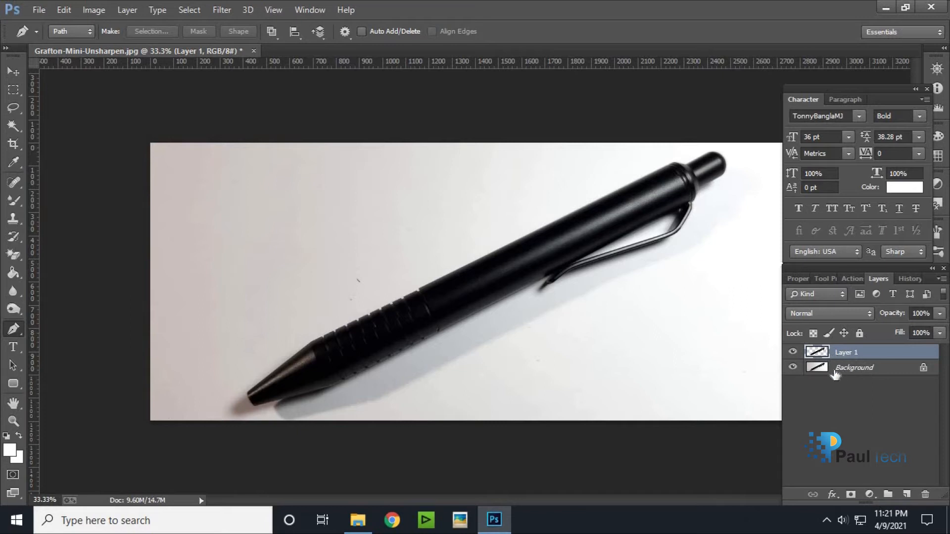
pyautogui.click(860, 372)
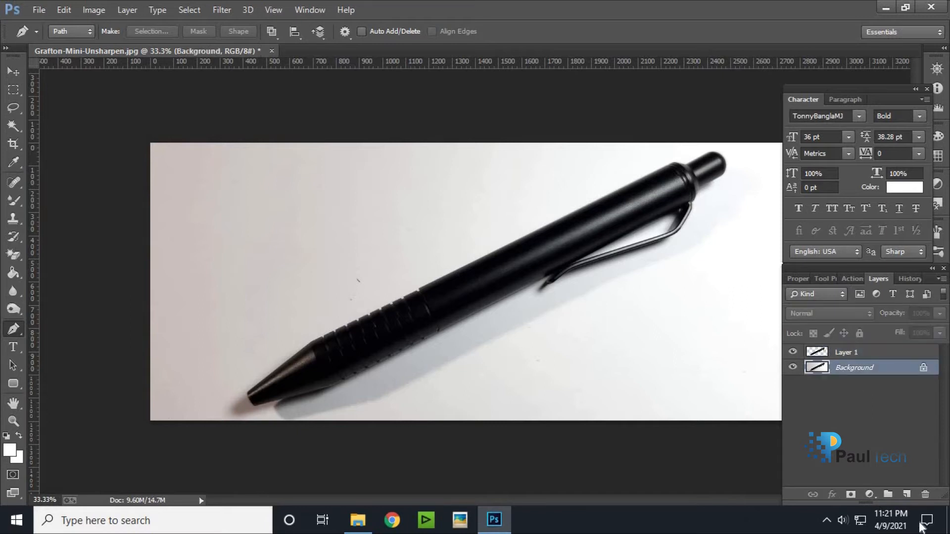
pyautogui.click(905, 495)
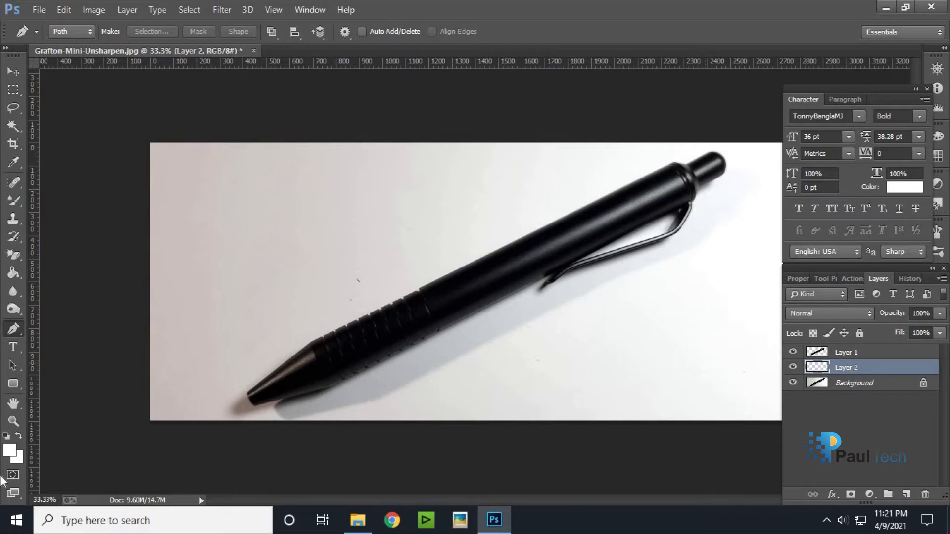
# Fill the empty Layer 2 beneath the cut-out pen with solid white (#ffffff) using the Paint Bucket
pyautogui.click(18, 455)
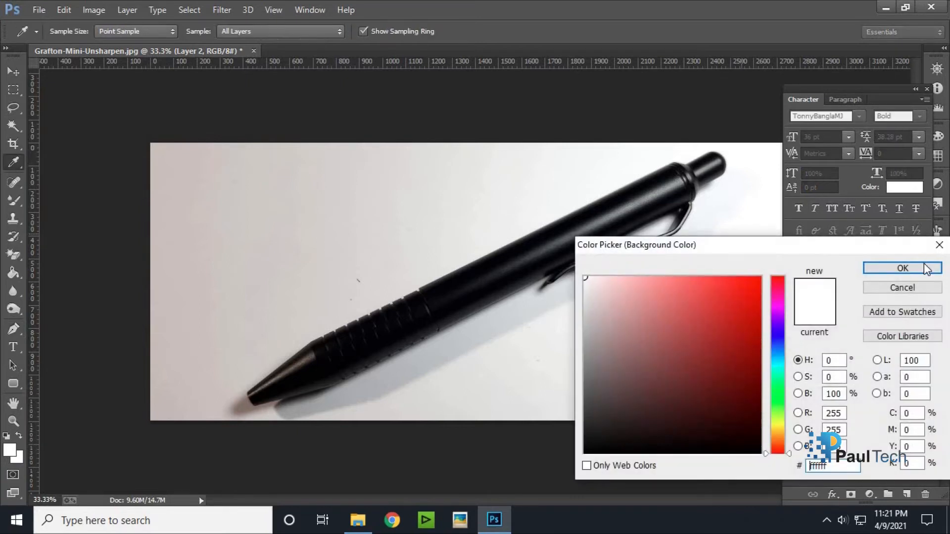
pyautogui.press('Return')
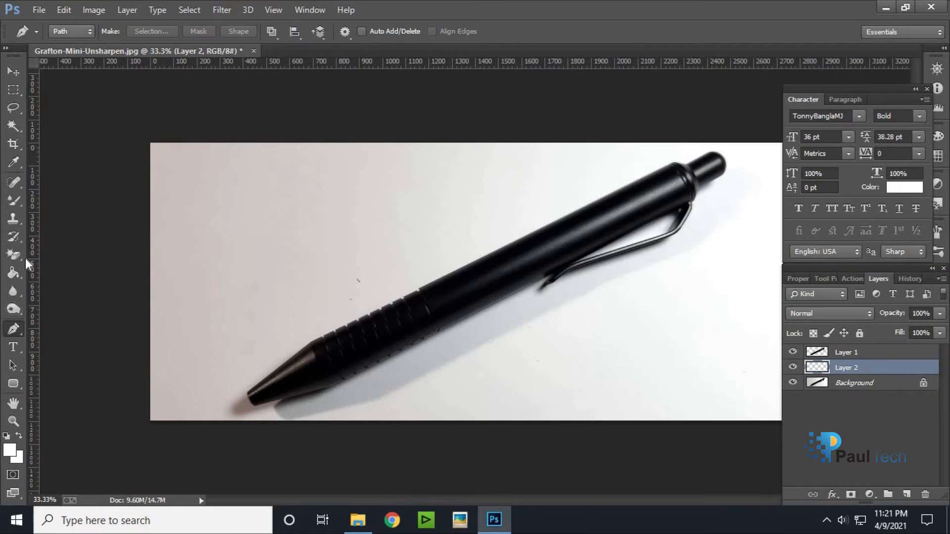
pyautogui.click(18, 272)
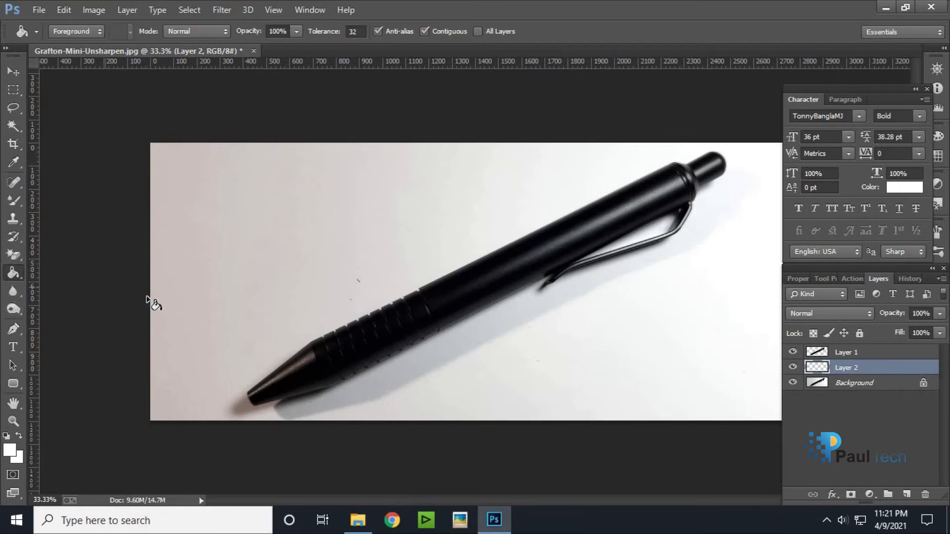
pyautogui.click(614, 356)
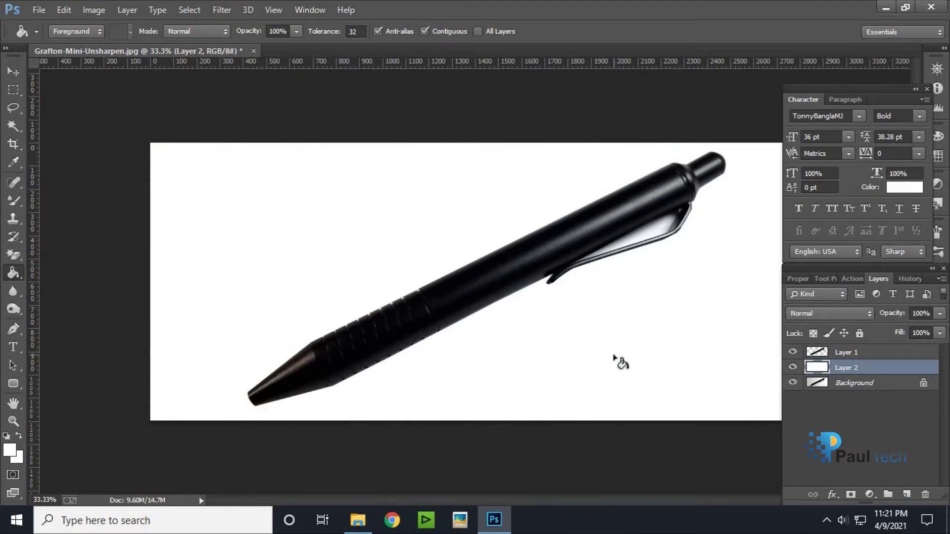
pyautogui.click(13, 72)
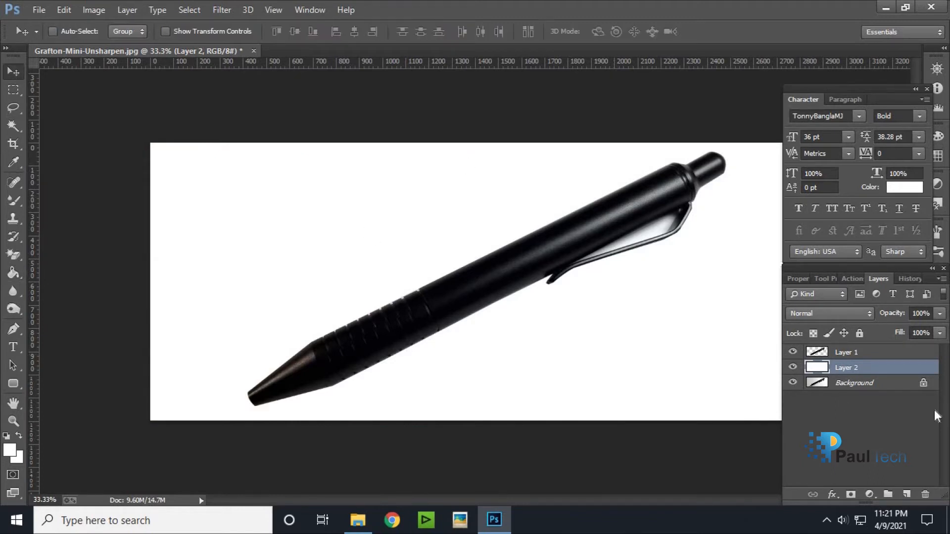
# Trace a closed pen path around the gap between the clip and the barrel and convert it to a selection
pyautogui.hotkey('ctrl', '+')
pyautogui.hotkey('ctrl', '+')
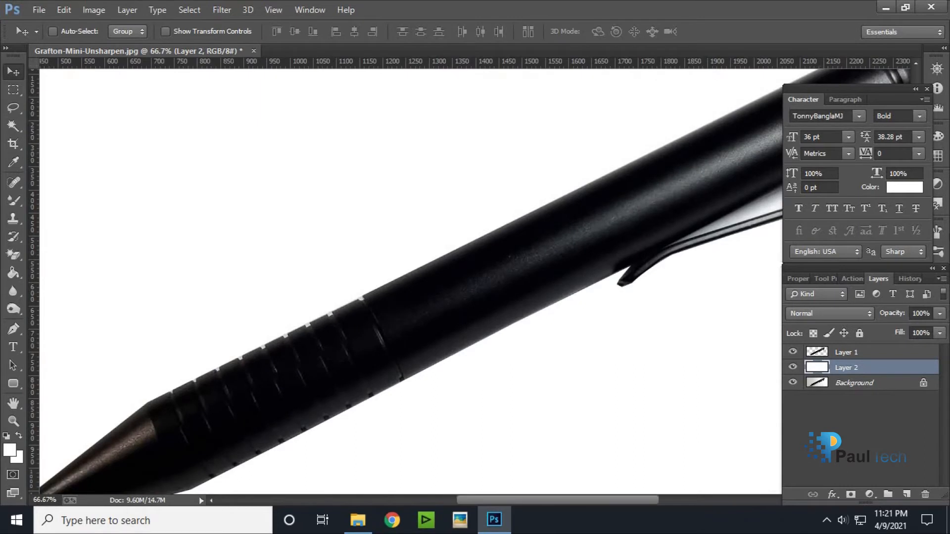
pyautogui.moveTo(484, 219); pyautogui.dragTo(371, 274)
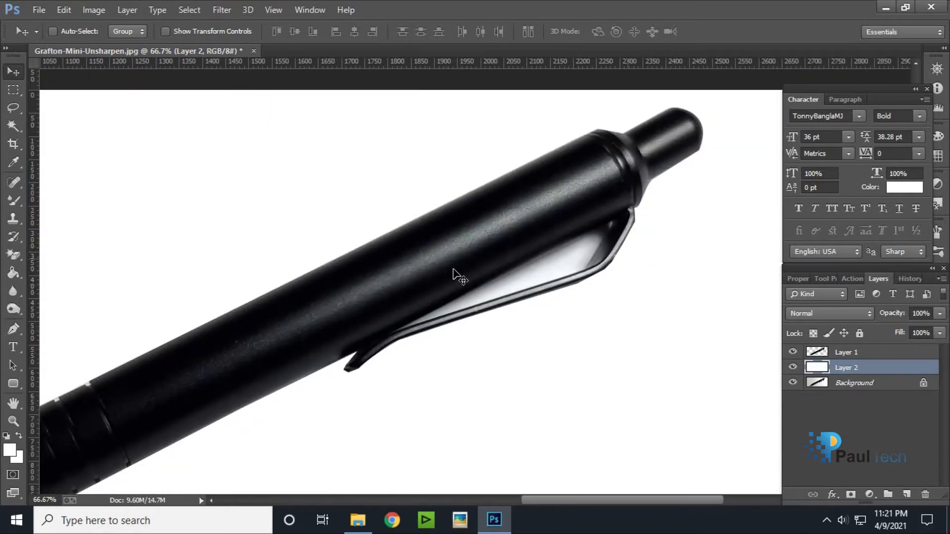
pyautogui.click(14, 328)
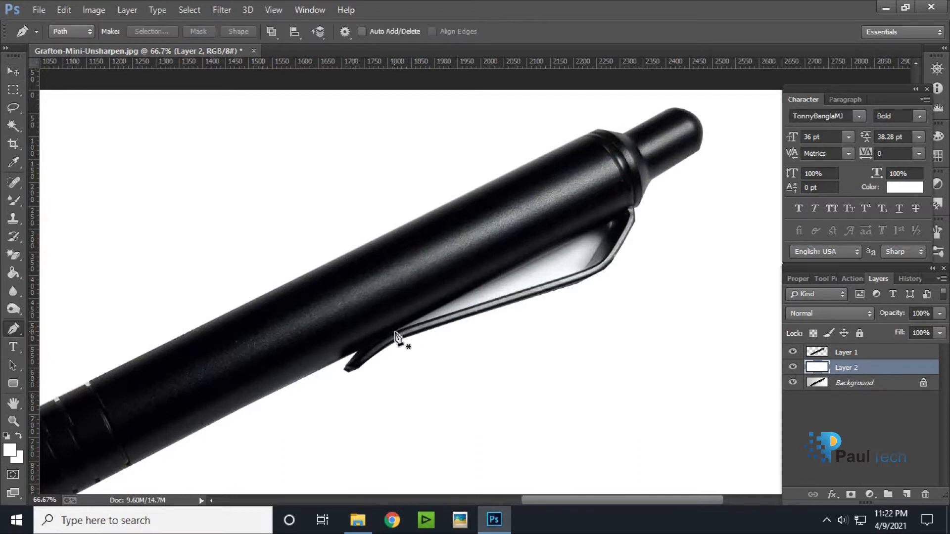
pyautogui.click(393, 331)
pyautogui.click(618, 222)
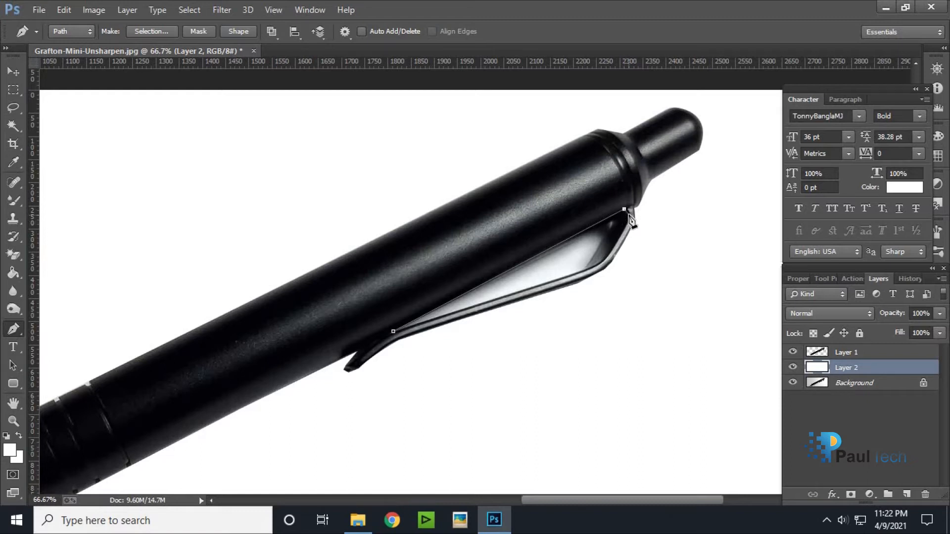
pyautogui.click(606, 259)
pyautogui.moveTo(557, 282); pyautogui.dragTo(552, 282)
pyautogui.moveTo(393, 332); pyautogui.dragTo(424, 322)
pyautogui.hotkey('ctrl', 'Return')
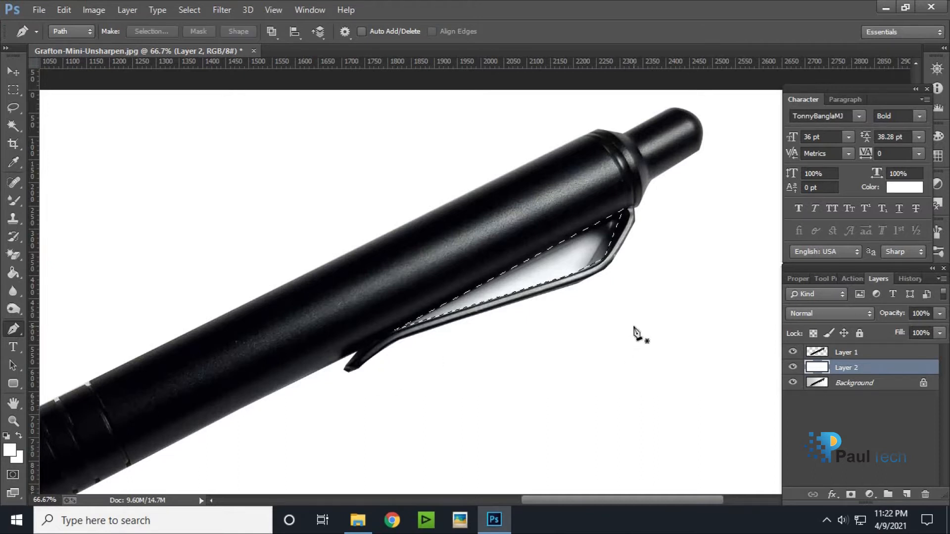
# Delete the selected clip gap from the pen cut-out on Layer 1 and clear the selection
pyautogui.click(846, 352)
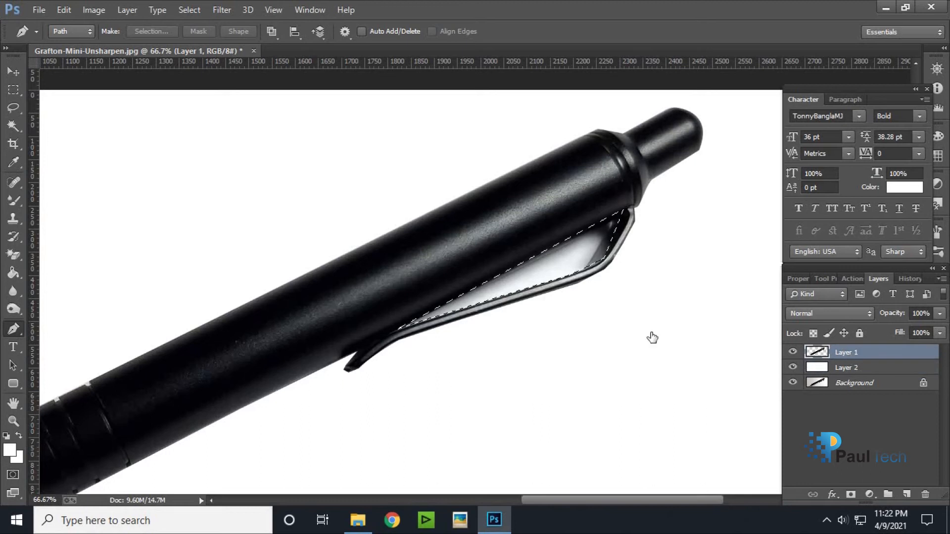
pyautogui.press('Delete')
pyautogui.hotkey('ctrl', 'd')
pyautogui.click(13, 91)
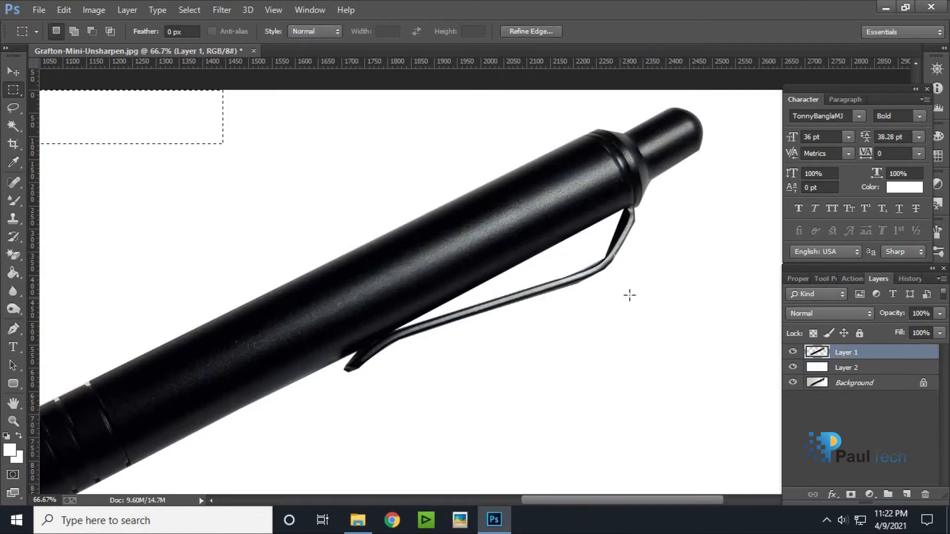
pyautogui.hotkey('ctrl', 'd')
pyautogui.hotkey('ctrl', '-')
pyautogui.hotkey('ctrl', '-')
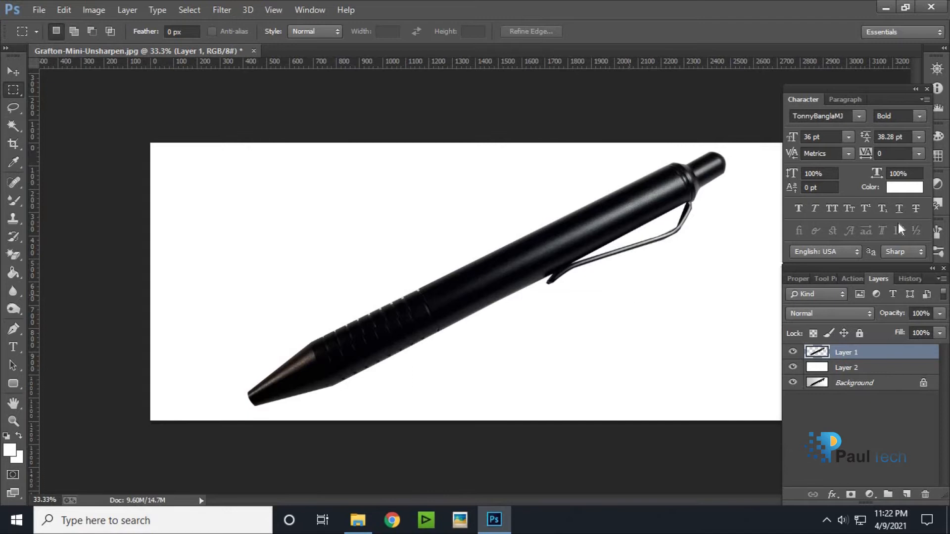
# Hide Layer 1 and Layer 2, and duplicate the Background layer, placing the copy above all other layers
pyautogui.click(792, 352)
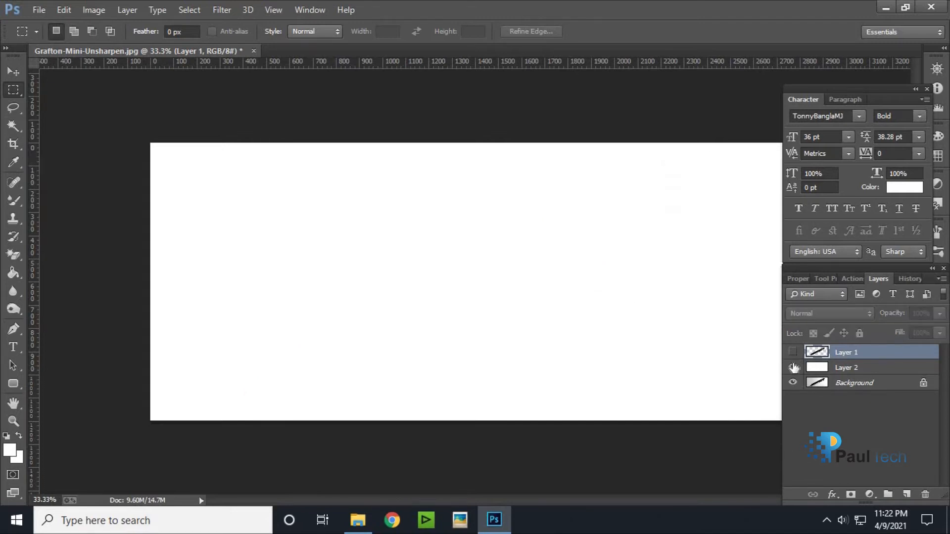
pyautogui.click(792, 367)
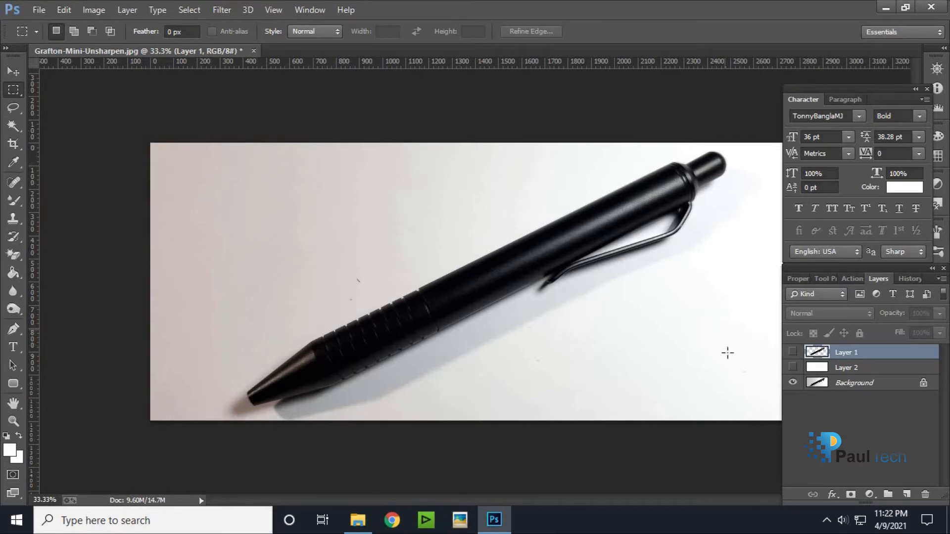
pyautogui.click(854, 386)
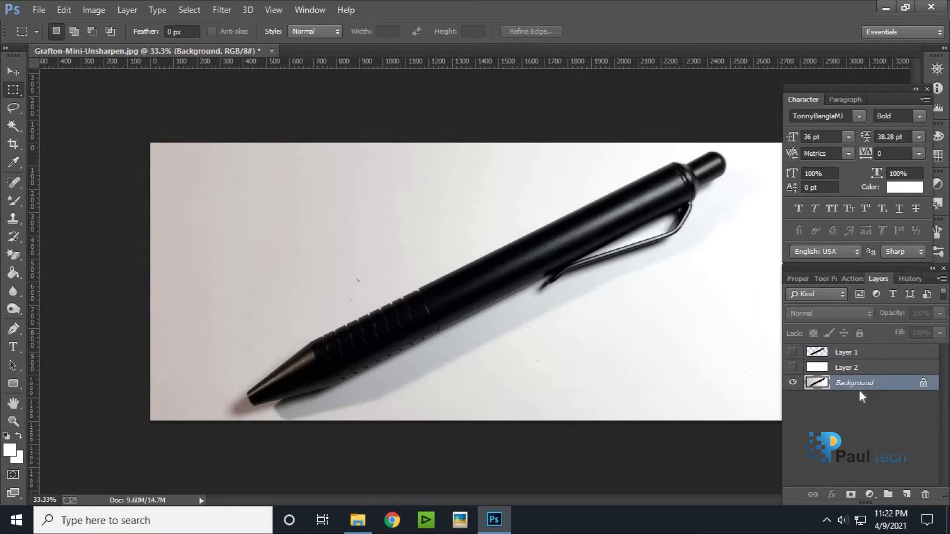
pyautogui.hotkey('ctrl', 'j')
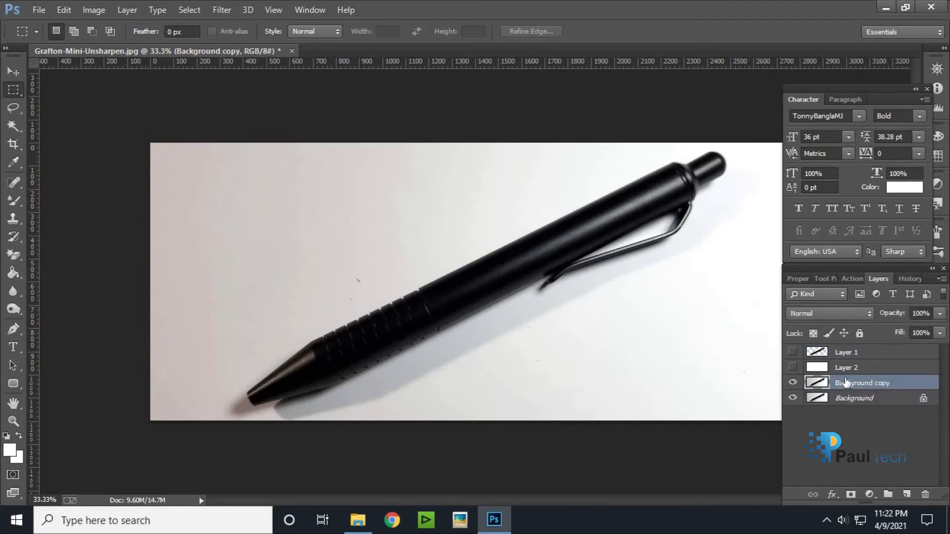
pyautogui.moveTo(838, 386)
pyautogui.mouseDown()
pyautogui.moveTo(838, 360)
pyautogui.moveTo(835, 401)
pyautogui.mouseUp()
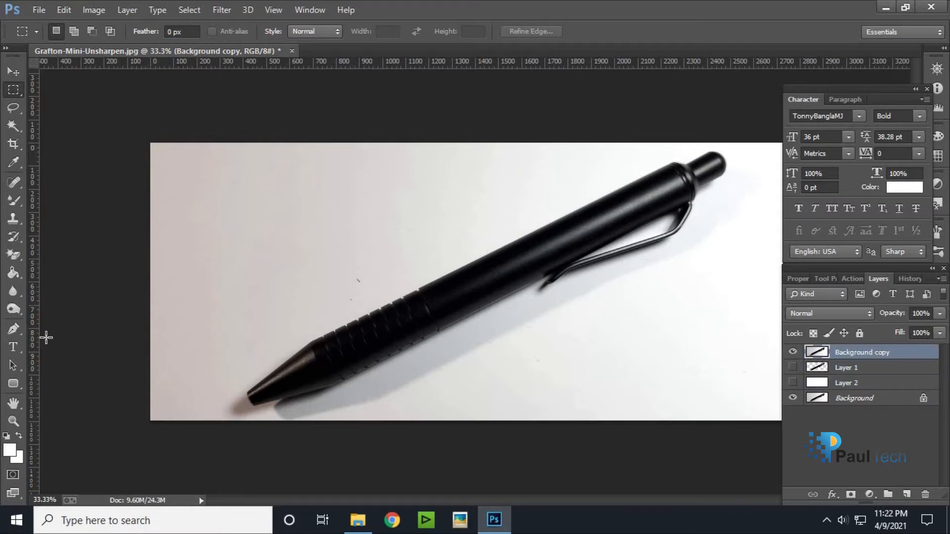
# Draw a closed pen path along the middle of the pen and around the outside of its shadow below
pyautogui.click(14, 328)
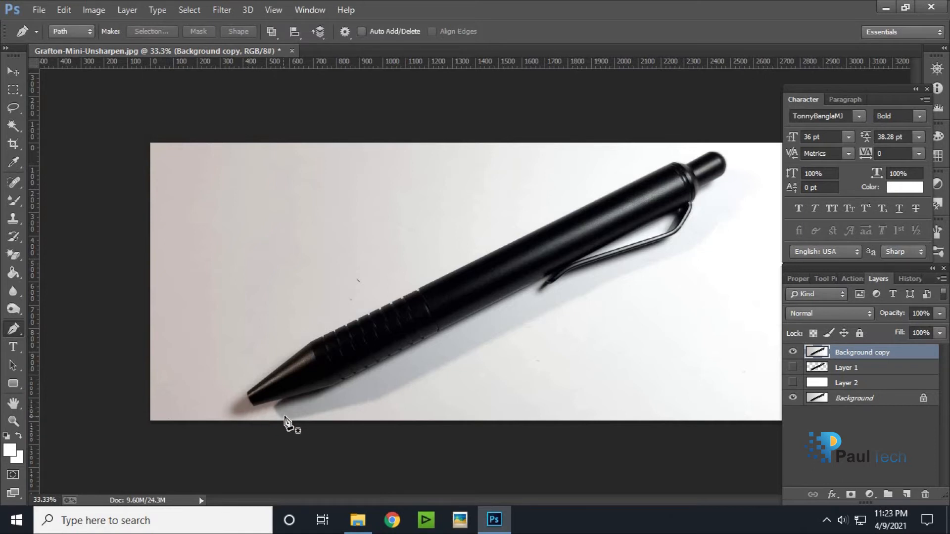
pyautogui.click(266, 416)
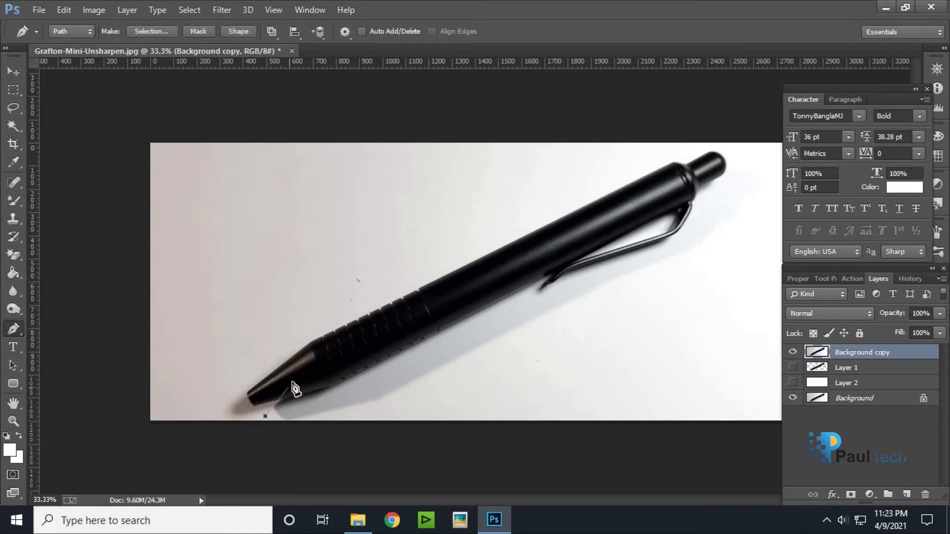
pyautogui.click(290, 380)
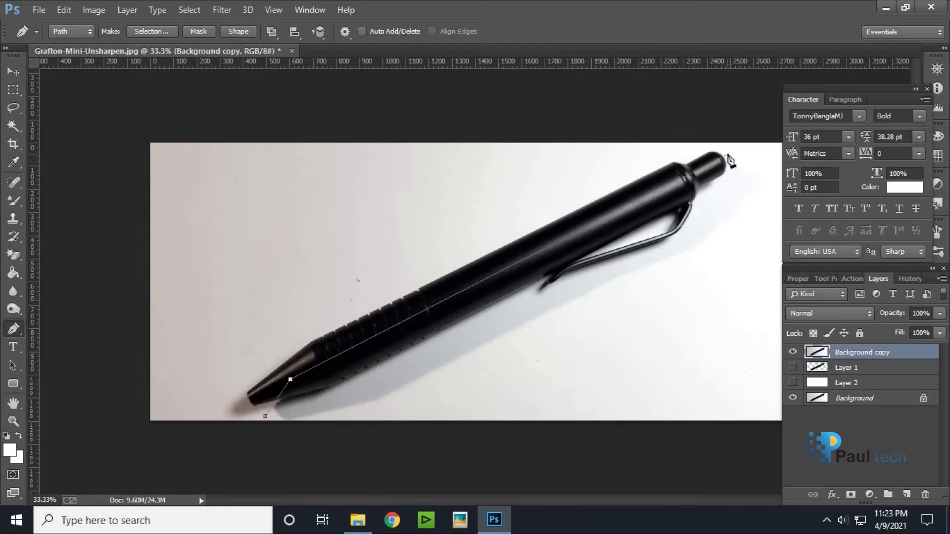
pyautogui.moveTo(730, 152); pyautogui.dragTo(736, 186)
pyautogui.click(736, 188)
pyautogui.click(659, 269)
pyautogui.click(361, 407)
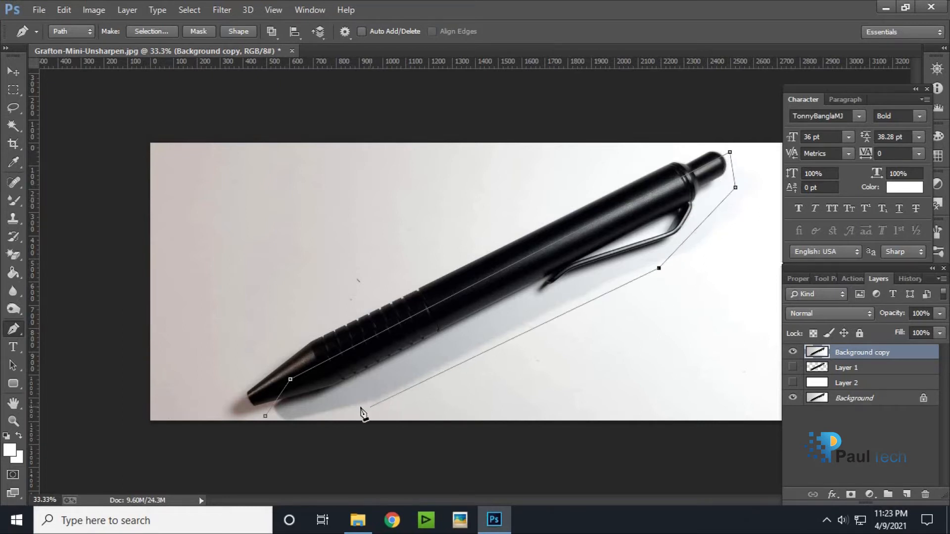
pyautogui.click(266, 416)
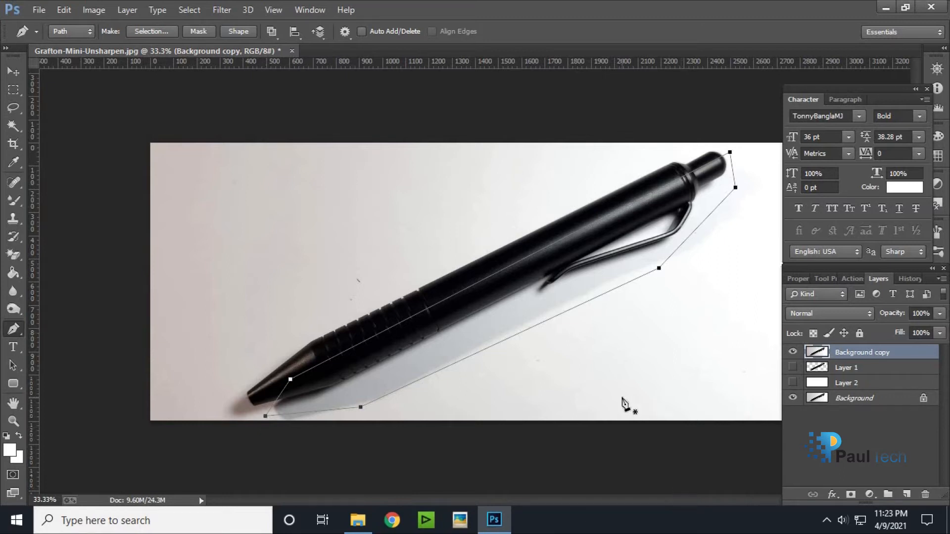
# Make a new selection from the shadow path with a feather radius of 20 pixels
pyautogui.rightClick(515, 303)
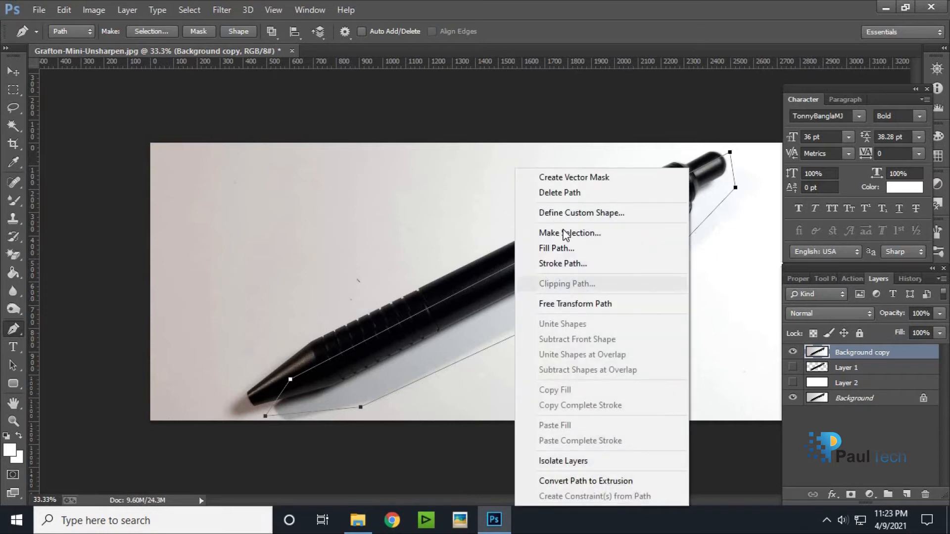
pyautogui.click(595, 237)
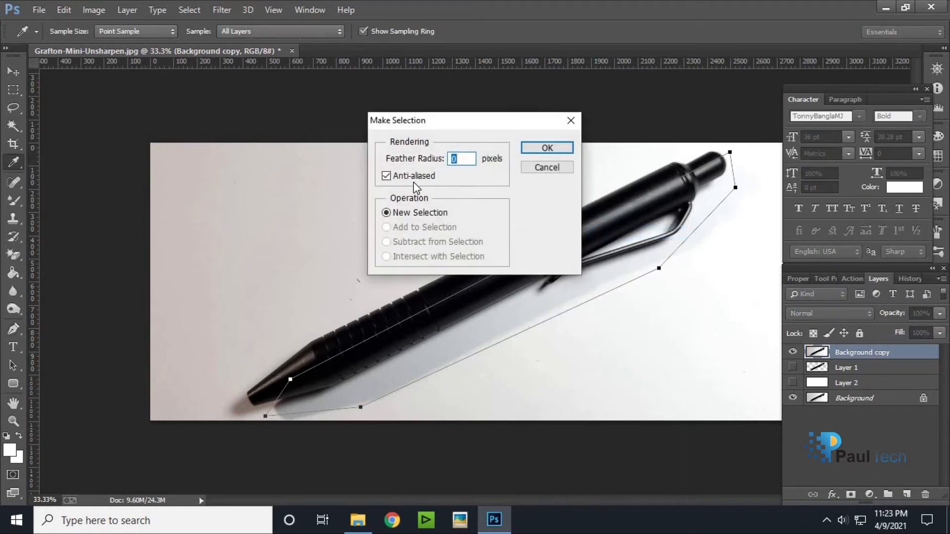
pyautogui.write('20')
pyautogui.press('Return')
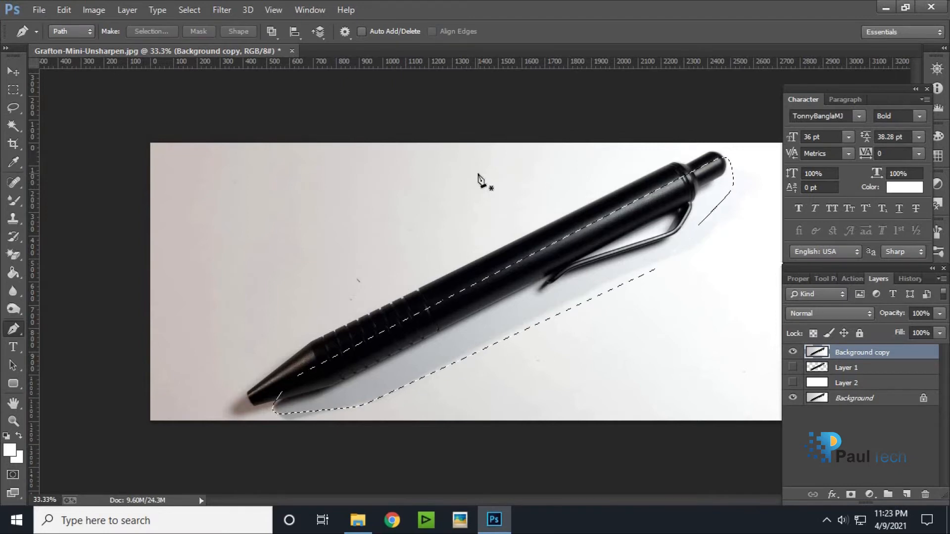
# Invert the selection and delete the surroundings of the shadow on the Background copy layer, then hide the Background layer and deselect
pyautogui.rightClick(533, 278)
pyautogui.click(505, 321)
pyautogui.click(22, 88)
pyautogui.rightClick(536, 270)
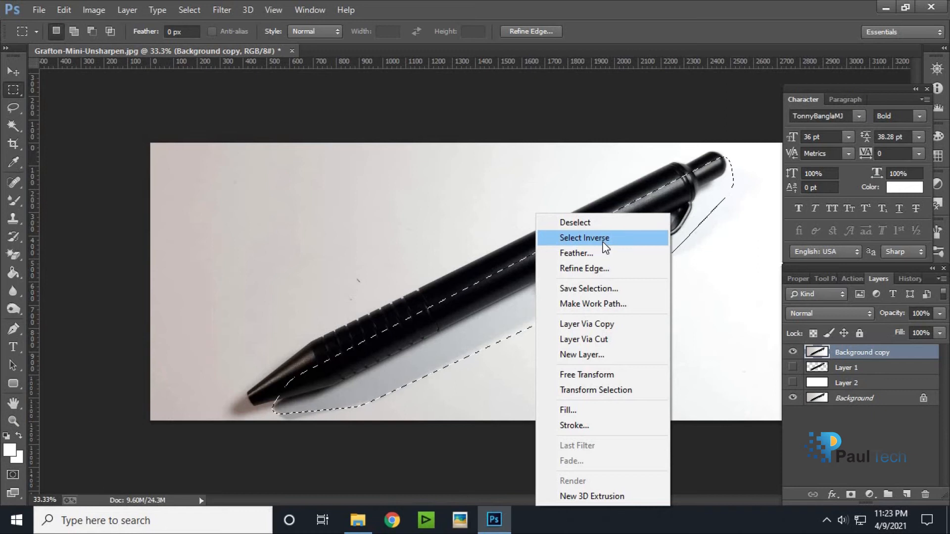
pyautogui.click(605, 239)
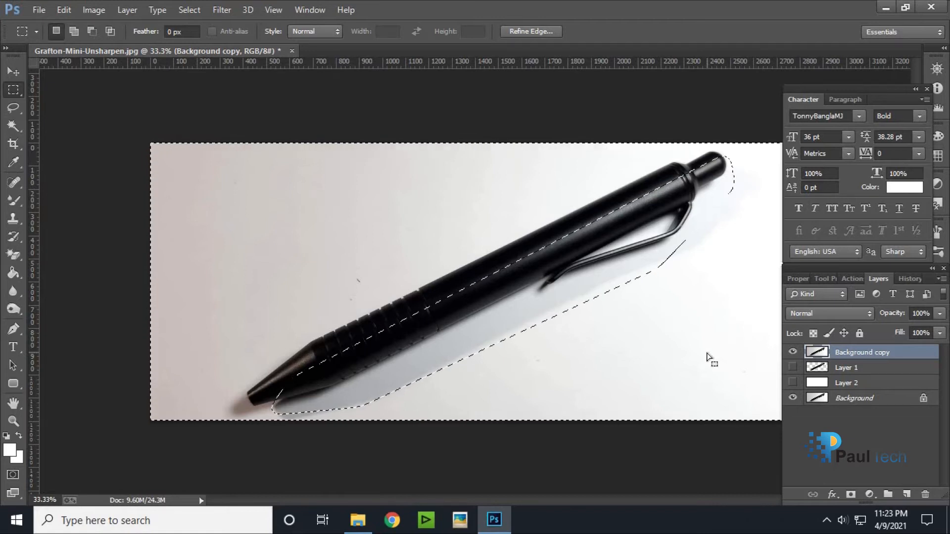
pyautogui.press('Delete')
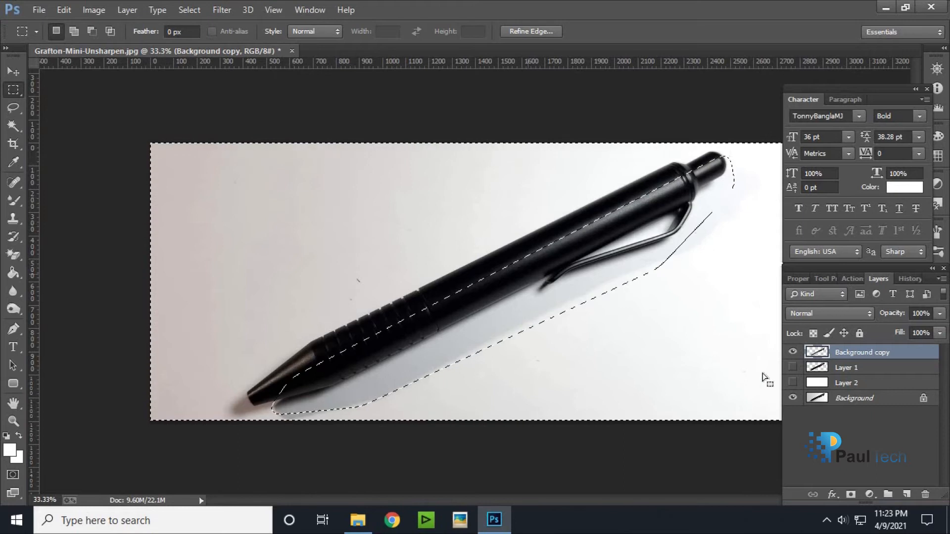
pyautogui.click(793, 400)
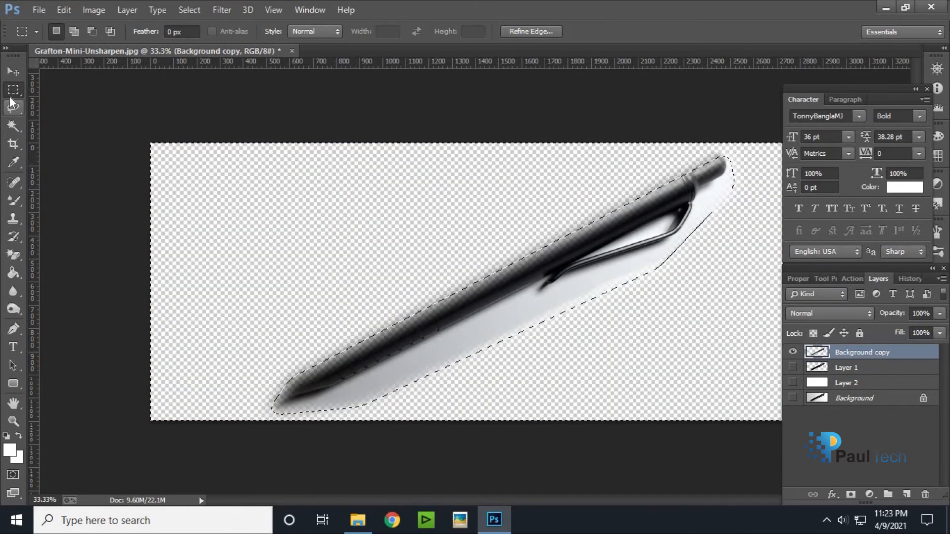
pyautogui.click(91, 117)
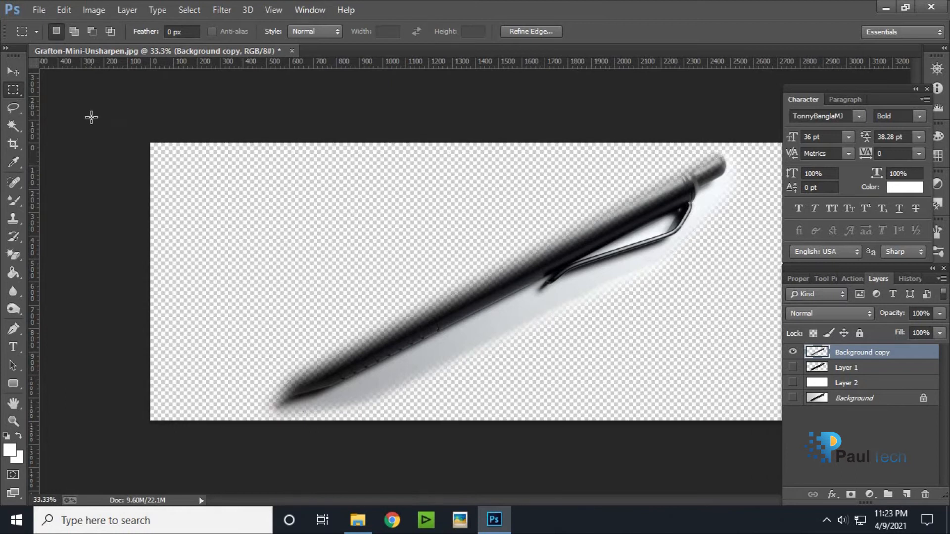
# Show Layer 1 and move it above the Background copy layer, and show the white Layer 2
pyautogui.click(792, 368)
pyautogui.moveTo(861, 370); pyautogui.dragTo(859, 350)
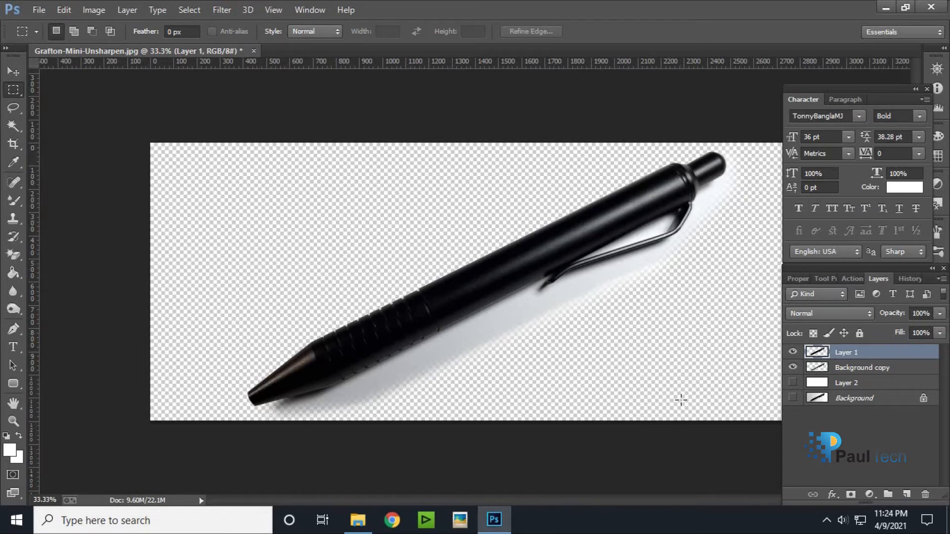
pyautogui.click(793, 383)
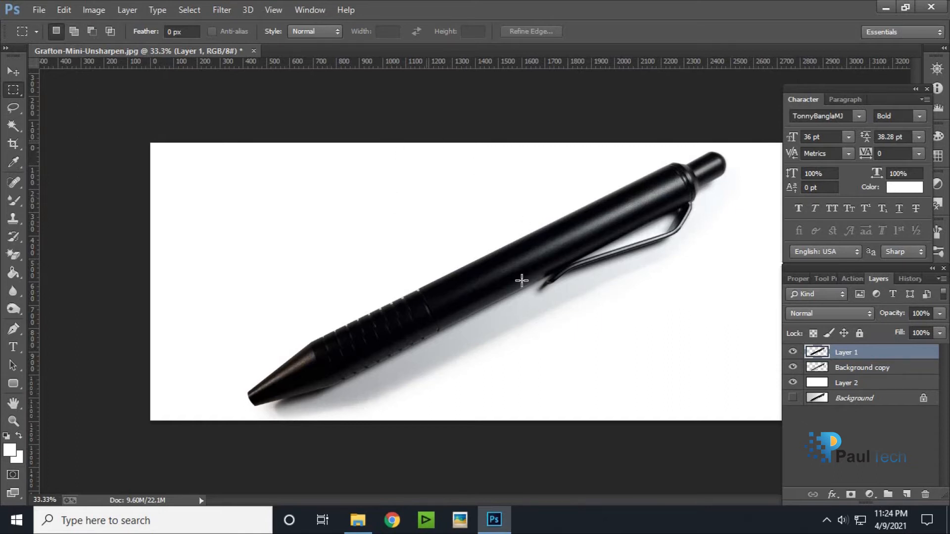
# Apply a Gaussian Blur with a radius of 25 pixels to the Background copy layer
pyautogui.click(793, 368)
pyautogui.click(793, 368)
pyautogui.click(854, 369)
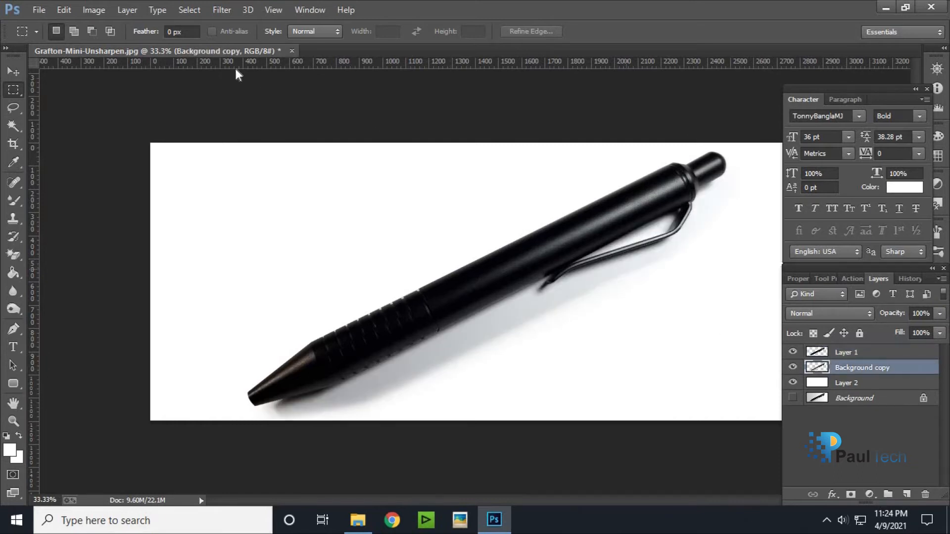
pyautogui.click(222, 11)
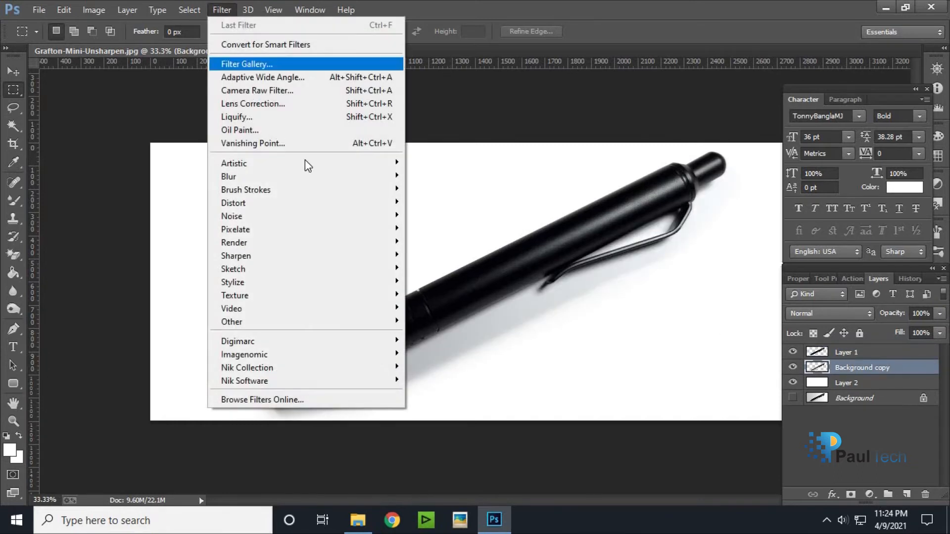
pyautogui.moveTo(342, 176)
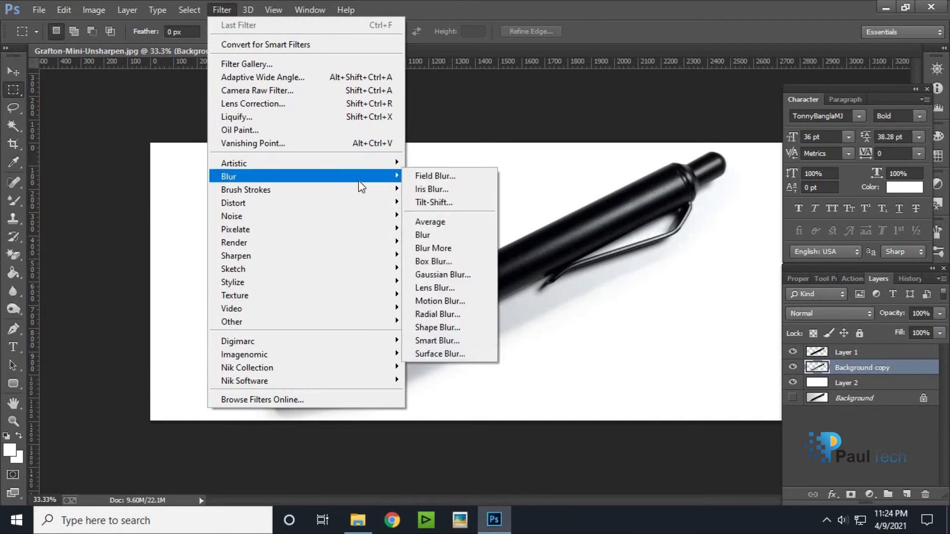
pyautogui.click(464, 281)
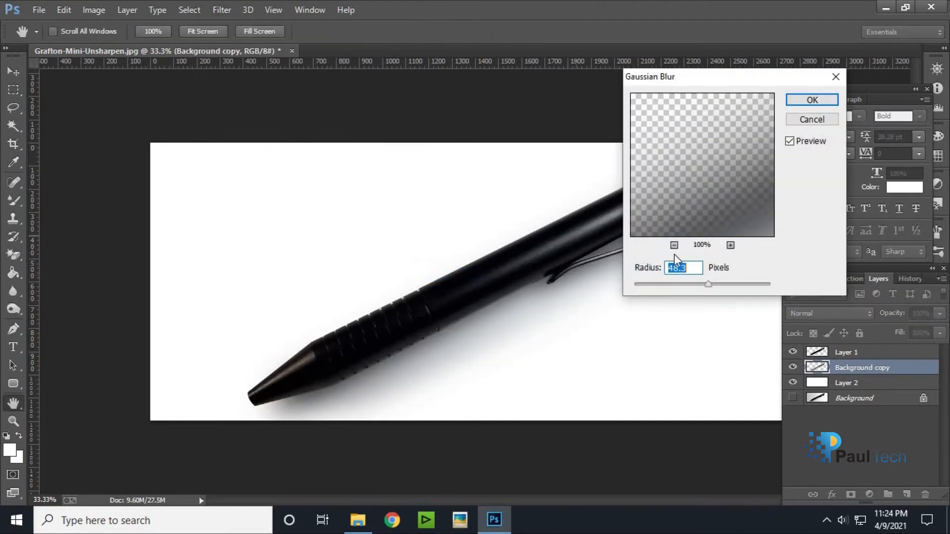
pyautogui.moveTo(699, 81); pyautogui.dragTo(789, 83)
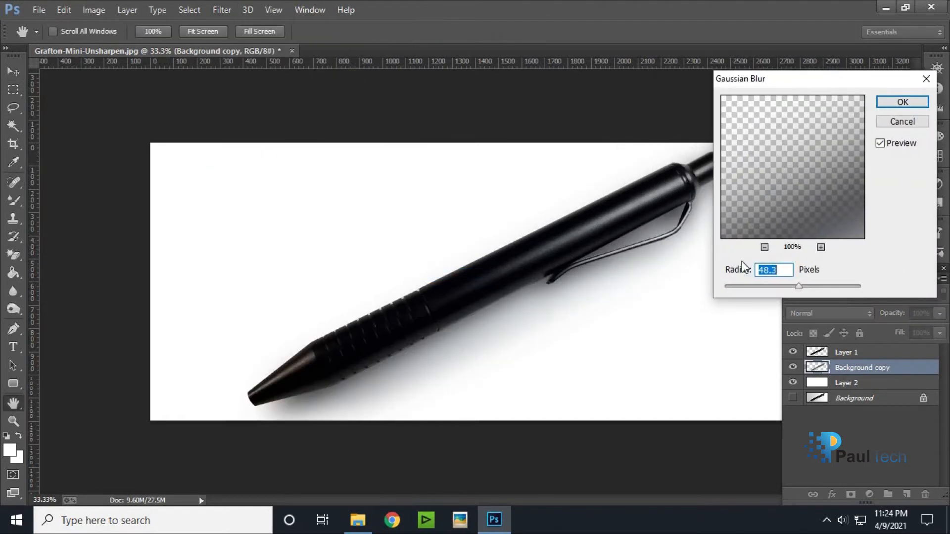
pyautogui.moveTo(764, 284); pyautogui.dragTo(748, 288)
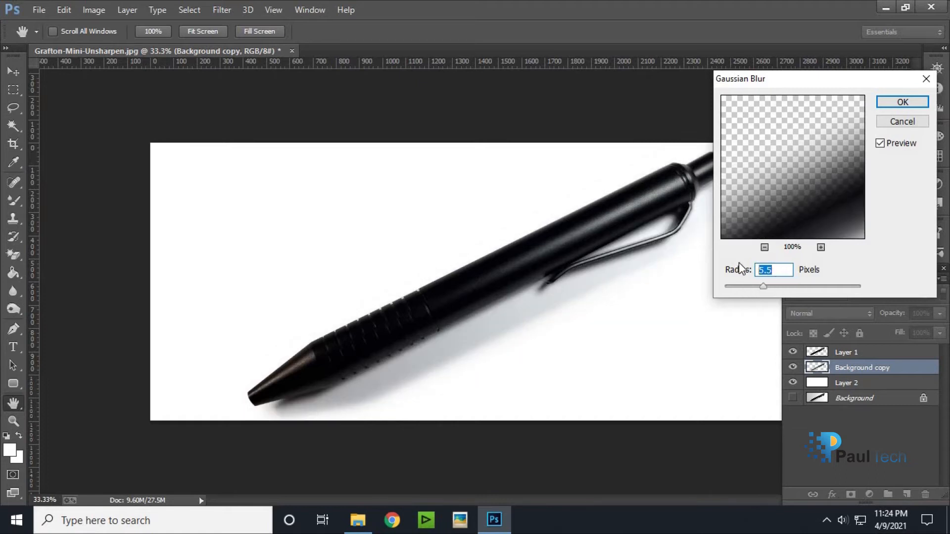
pyautogui.write('25')
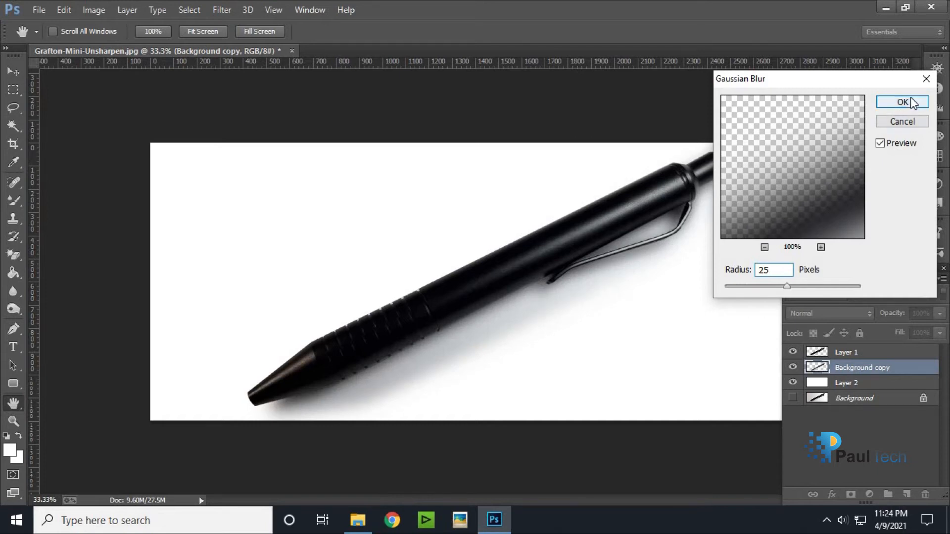
pyautogui.click(912, 101)
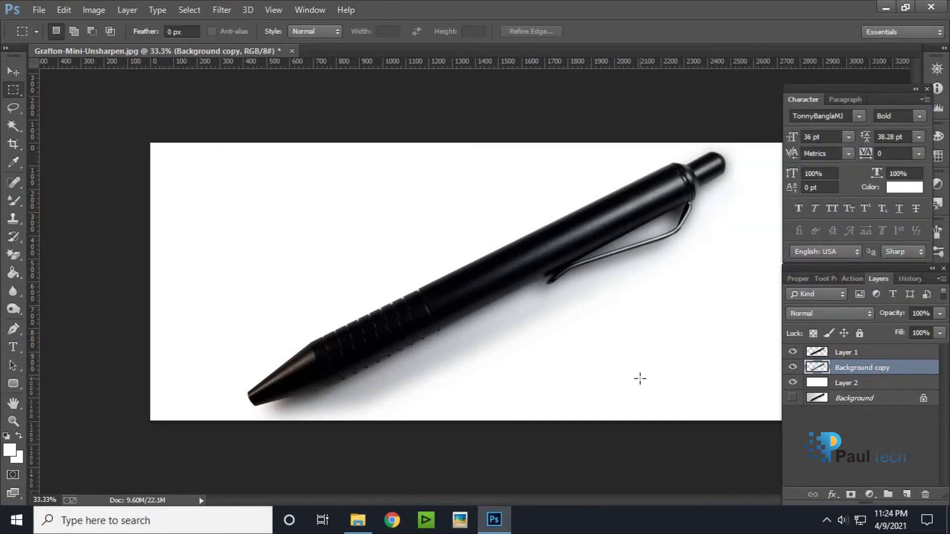
pyautogui.rightClick(896, 370)
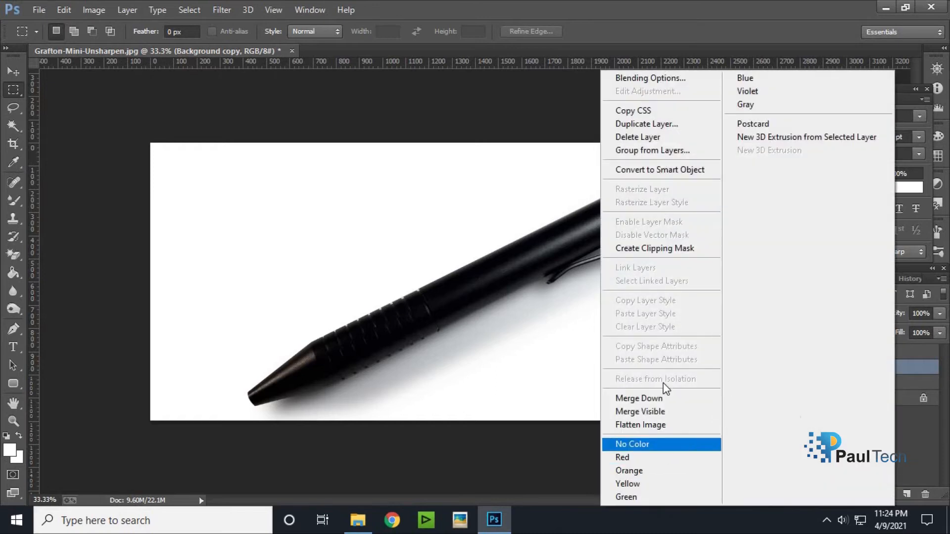
pyautogui.click(474, 317)
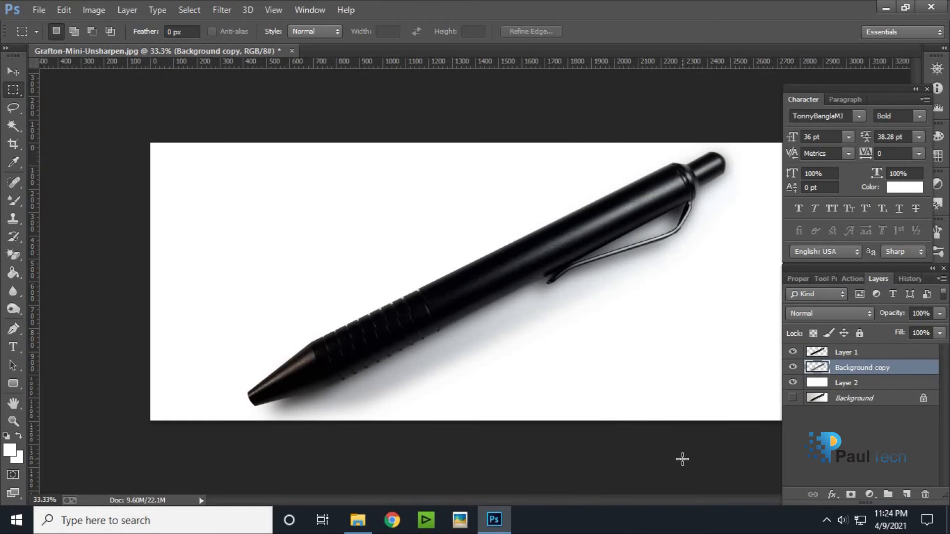
# Compare the original Background photo with the cut-out pen and its blurred shadow by switching the layers' visibility
pyautogui.click(794, 352)
pyautogui.click(794, 352)
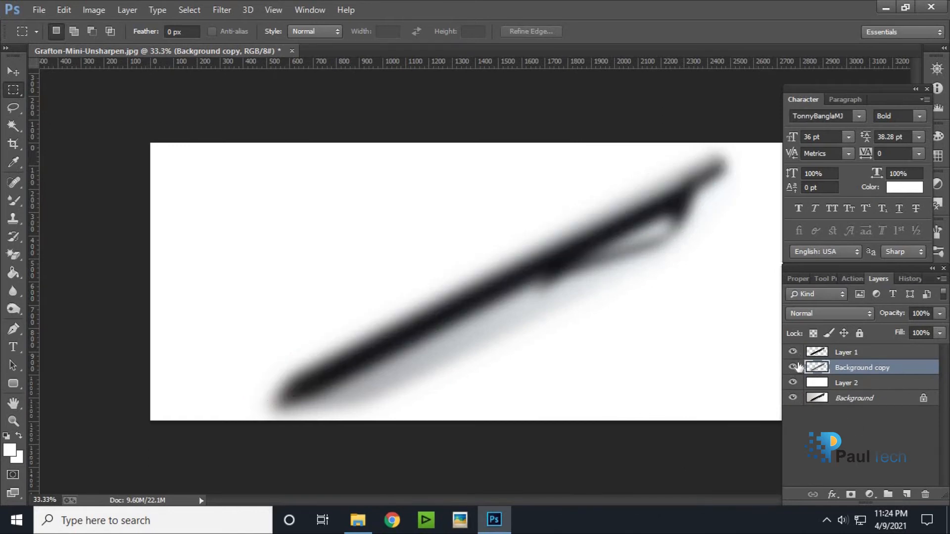
pyautogui.click(793, 367)
pyautogui.click(793, 351)
pyautogui.click(792, 382)
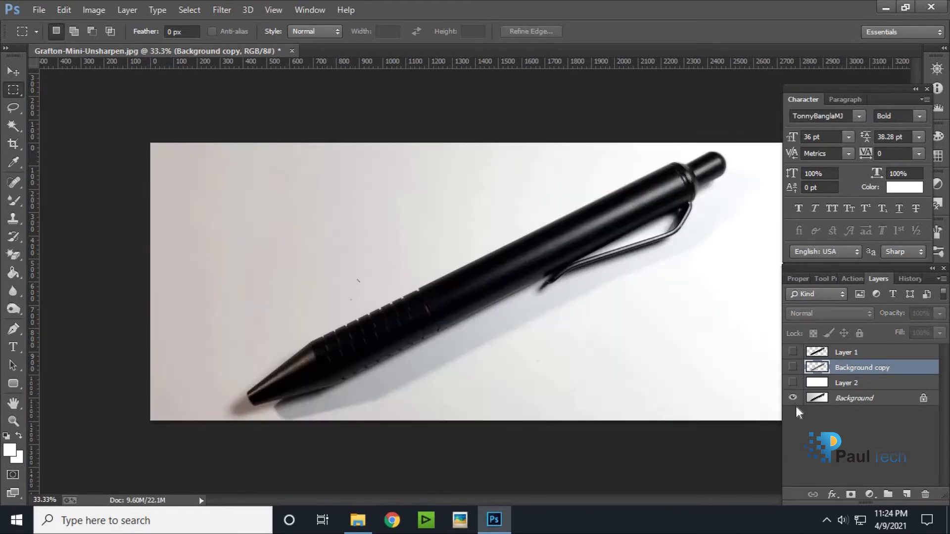
pyautogui.click(792, 351)
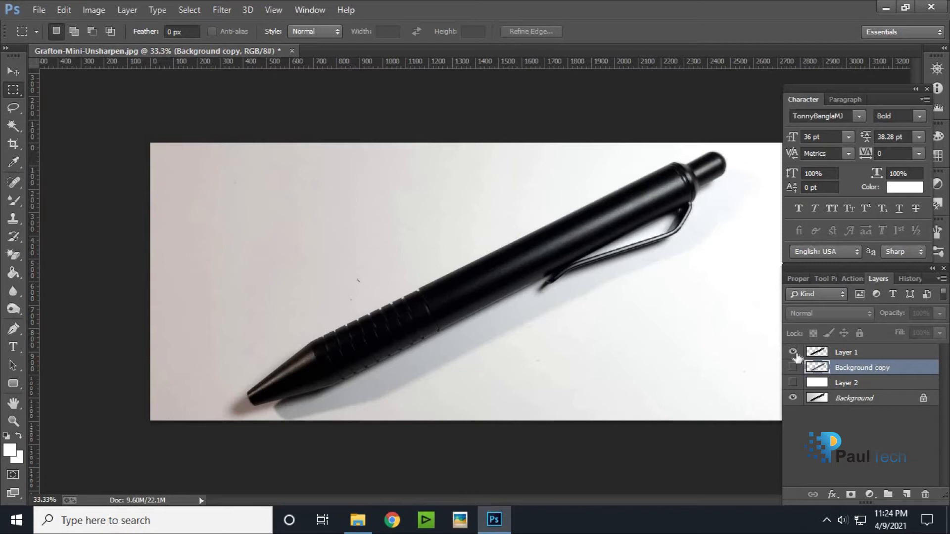
pyautogui.click(793, 368)
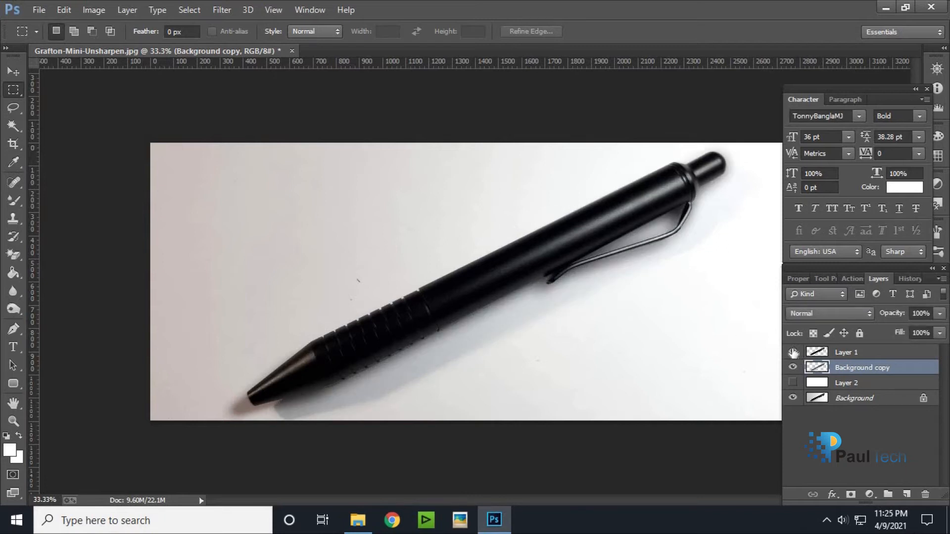
pyautogui.click(793, 398)
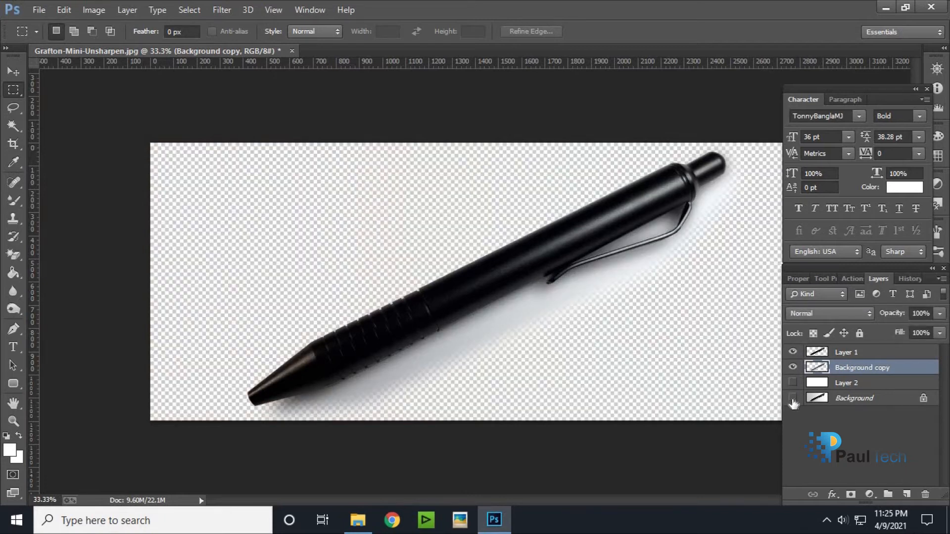
pyautogui.click(792, 382)
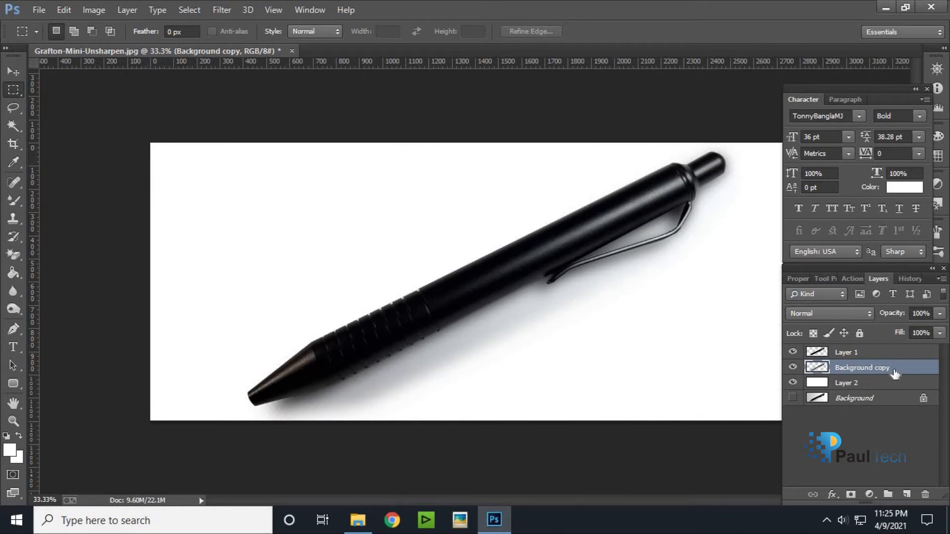
# Rename the Background copy layer to "Real Shadow" and hide it
pyautogui.doubleClick(876, 368)
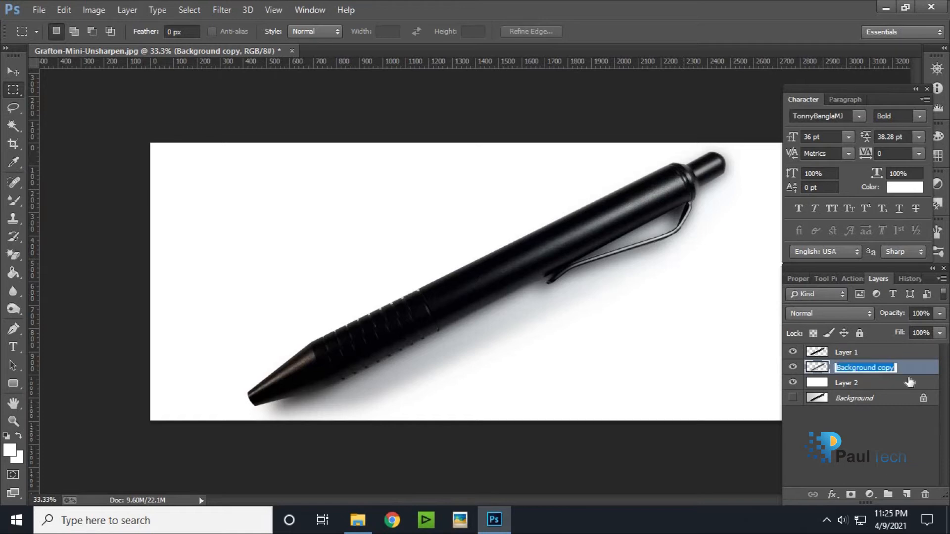
pyautogui.click(878, 367)
pyautogui.hotkey('ctrl', 'a')
pyautogui.write('Real Shad')
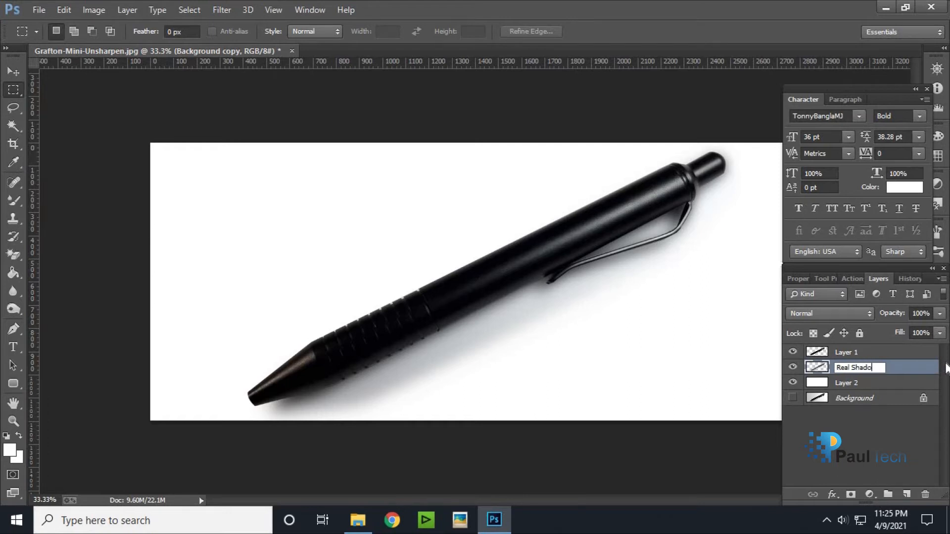
pyautogui.press('Return')
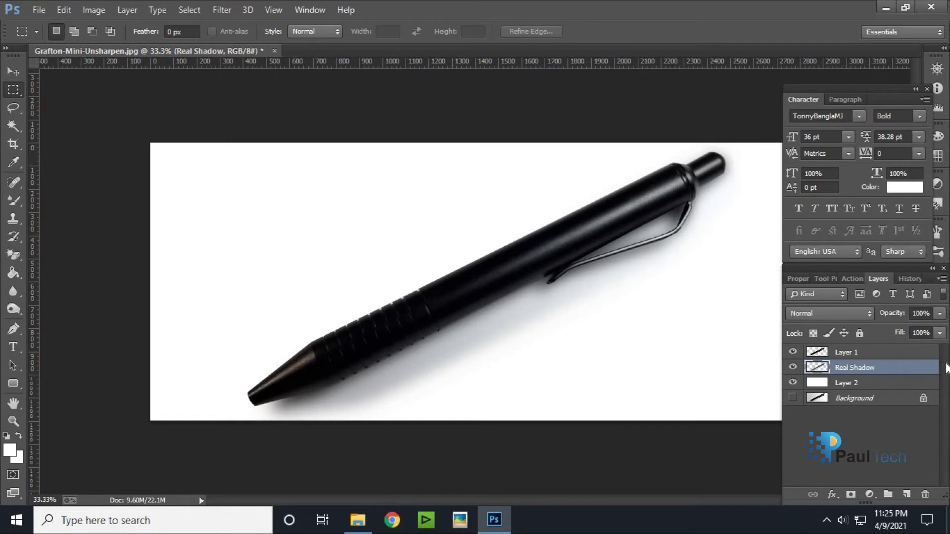
pyautogui.click(793, 368)
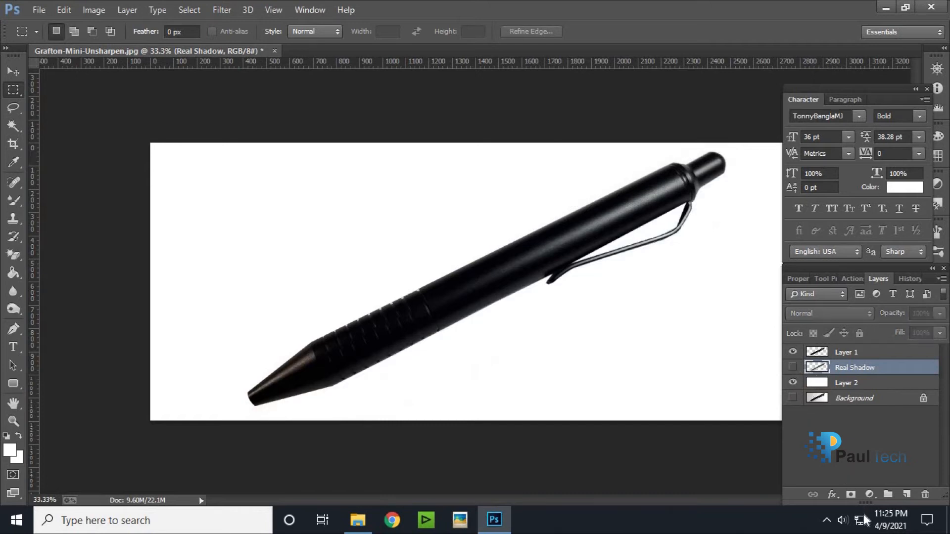
# On Layer 1, draw a closed pen path along the middle of the pen and around the empty area below it
pyautogui.click(855, 353)
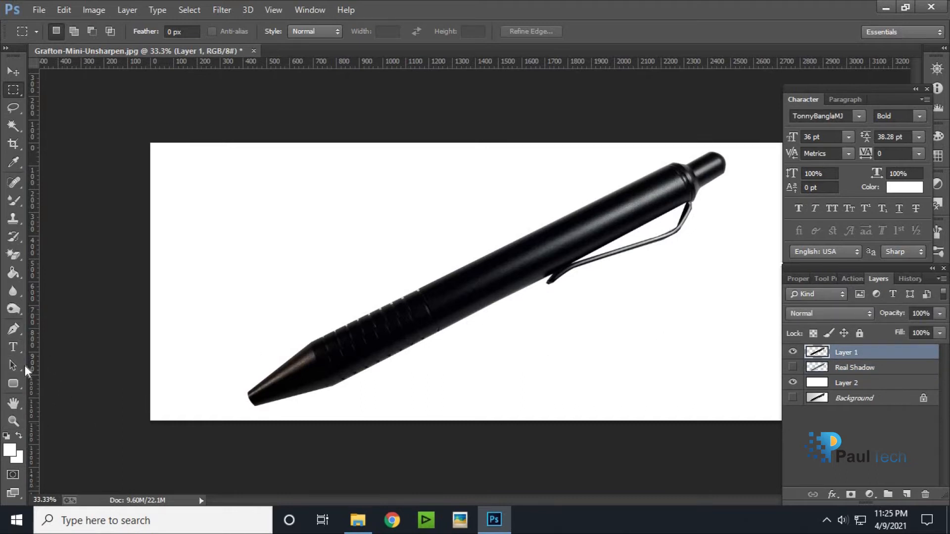
pyautogui.click(14, 332)
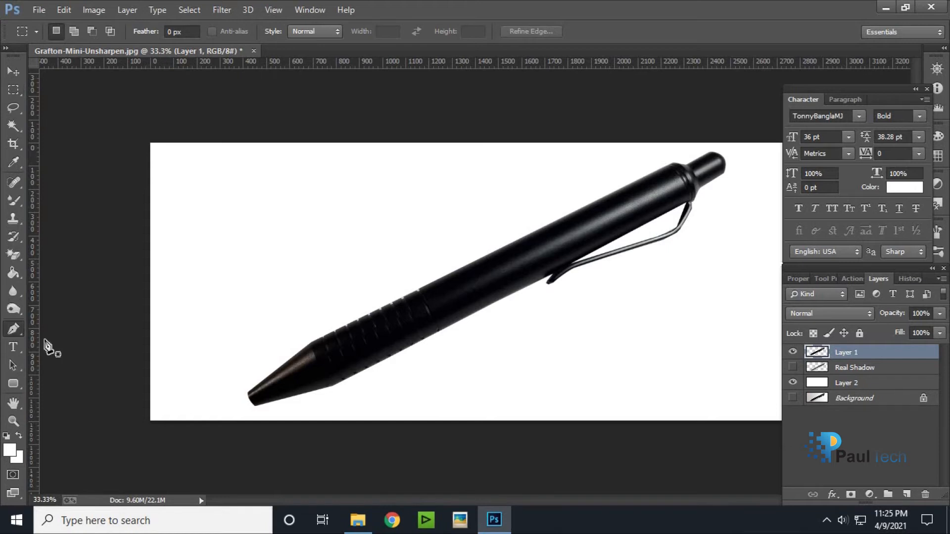
pyautogui.click(228, 422)
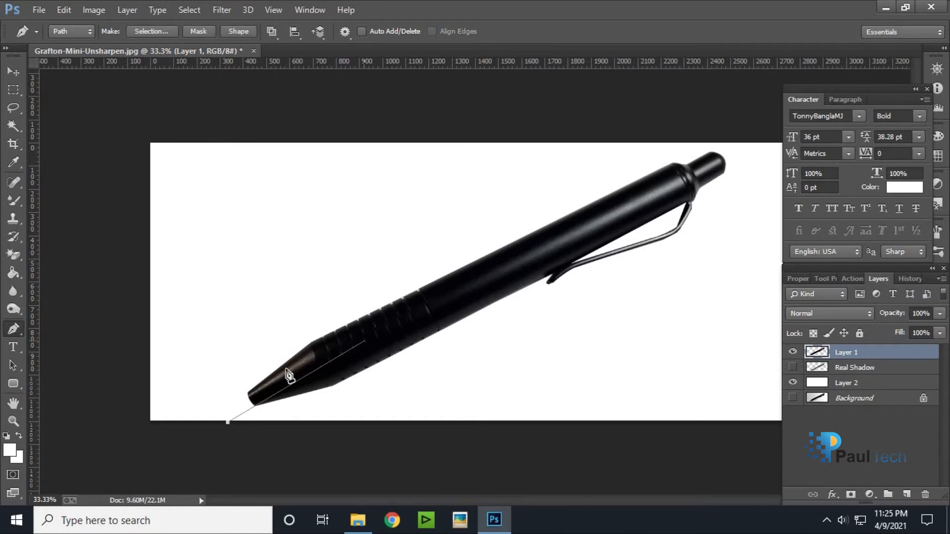
pyautogui.click(250, 400)
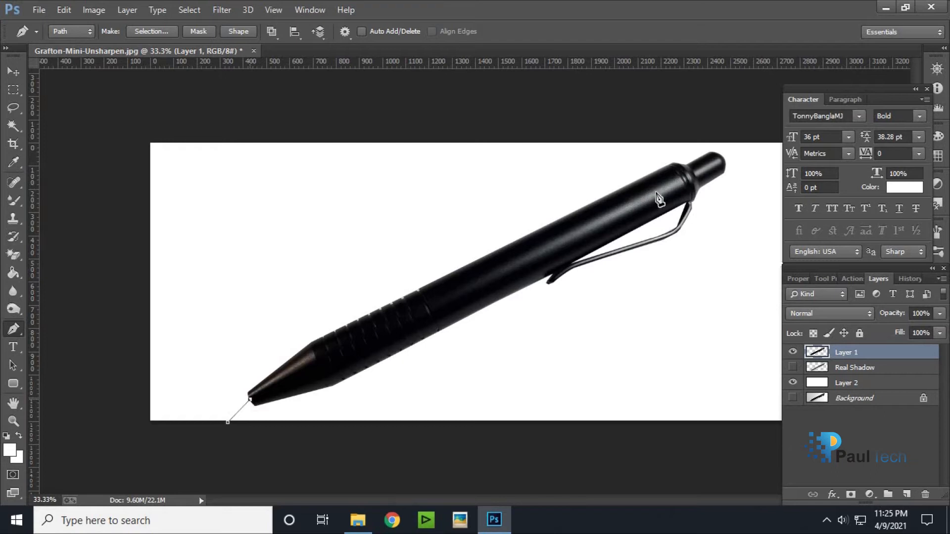
pyautogui.click(742, 147)
pyautogui.click(746, 229)
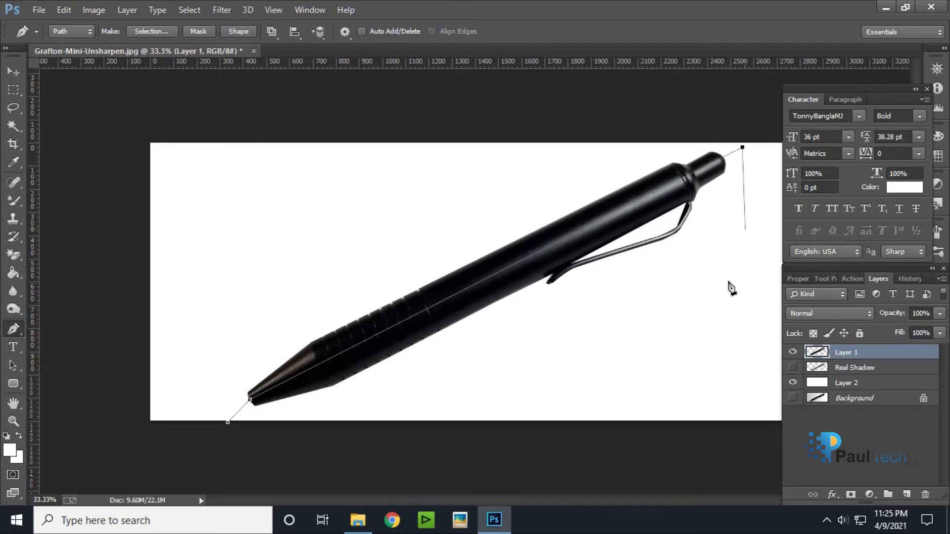
pyautogui.click(545, 312)
pyautogui.click(345, 398)
pyautogui.click(227, 422)
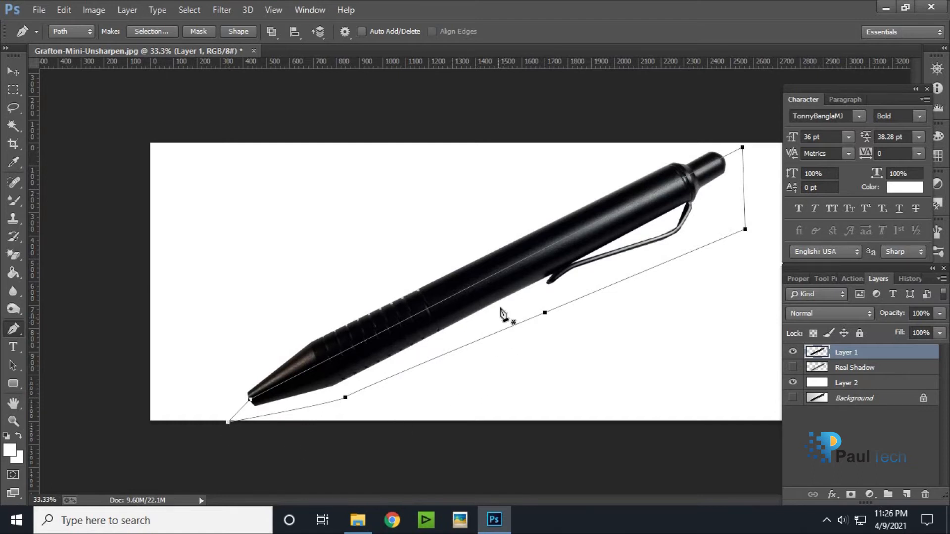
# Make a selection from the path with a feather radius of 0 and copy the pen's lower half to a new layer
pyautogui.rightClick(500, 310)
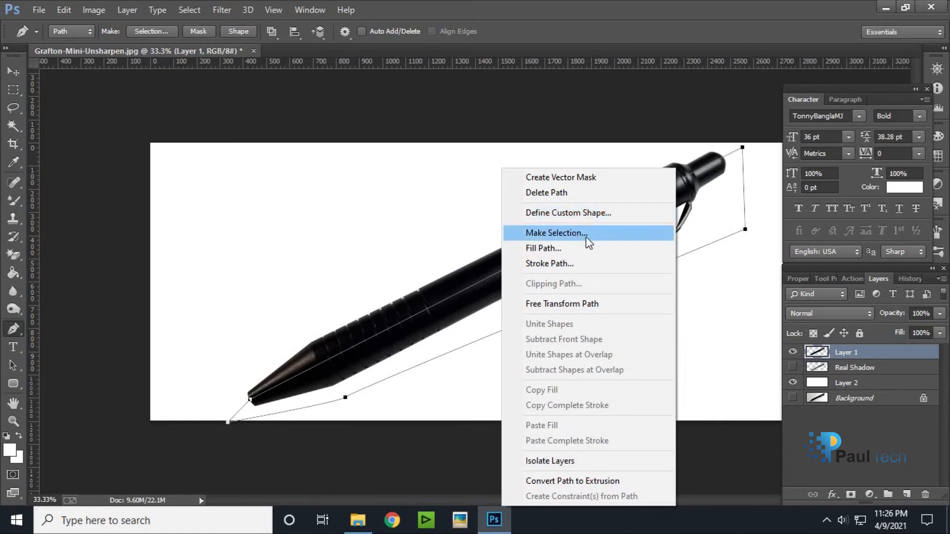
pyautogui.click(587, 237)
pyautogui.write('0')
pyautogui.press('Return')
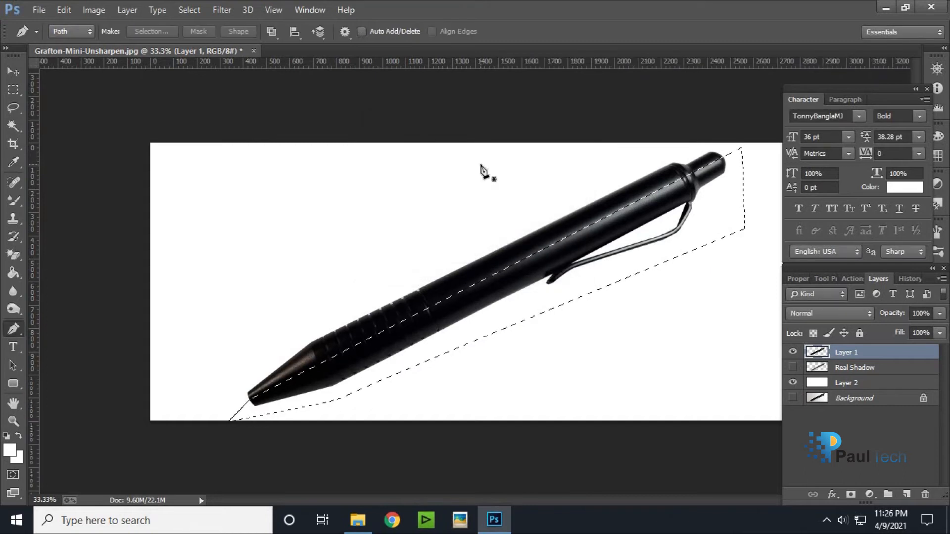
pyautogui.hotkey('ctrl', 'j')
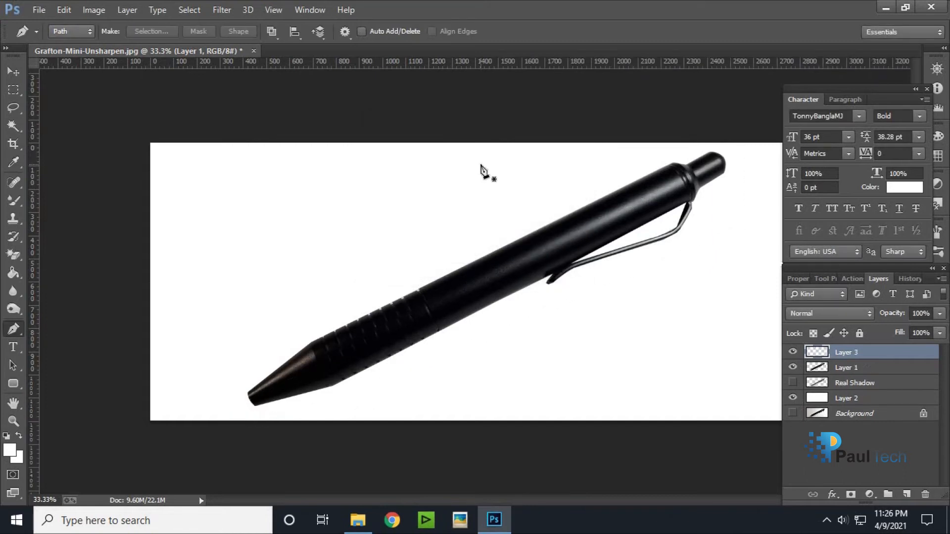
# Move Layer 1 above Layer 3 and hide it to check the copied lower half of the pen
pyautogui.click(793, 368)
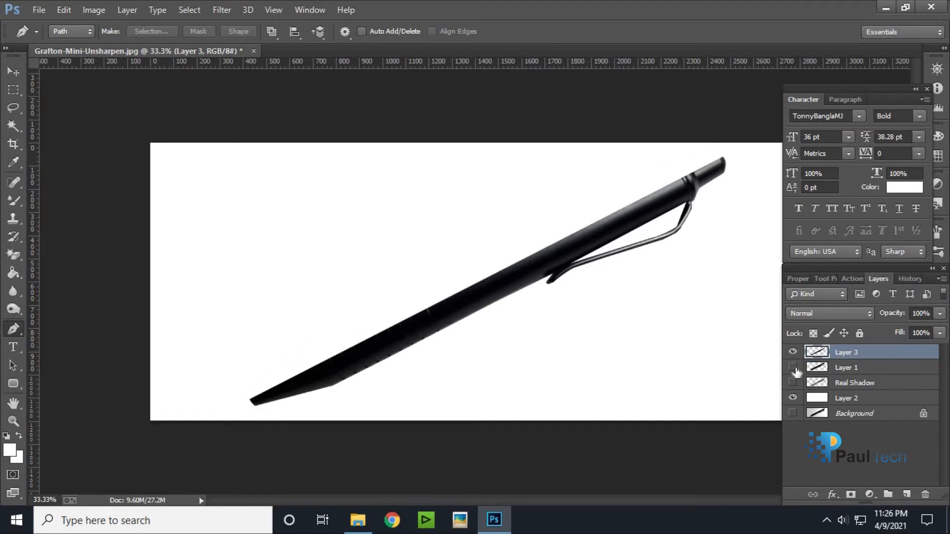
pyautogui.click(793, 352)
pyautogui.click(794, 352)
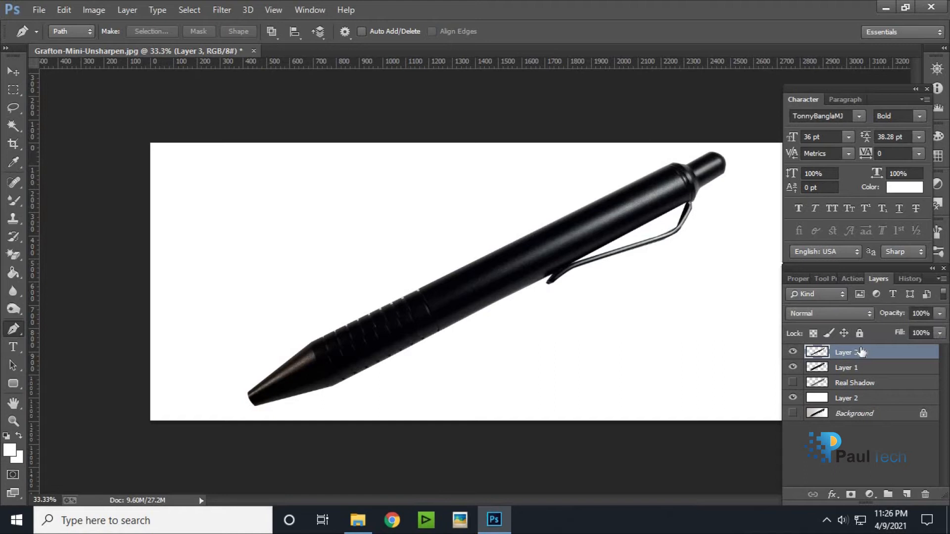
pyautogui.click(793, 368)
pyautogui.click(793, 367)
pyautogui.moveTo(845, 370); pyautogui.dragTo(850, 352)
pyautogui.click(793, 367)
pyautogui.click(793, 367)
pyautogui.click(794, 368)
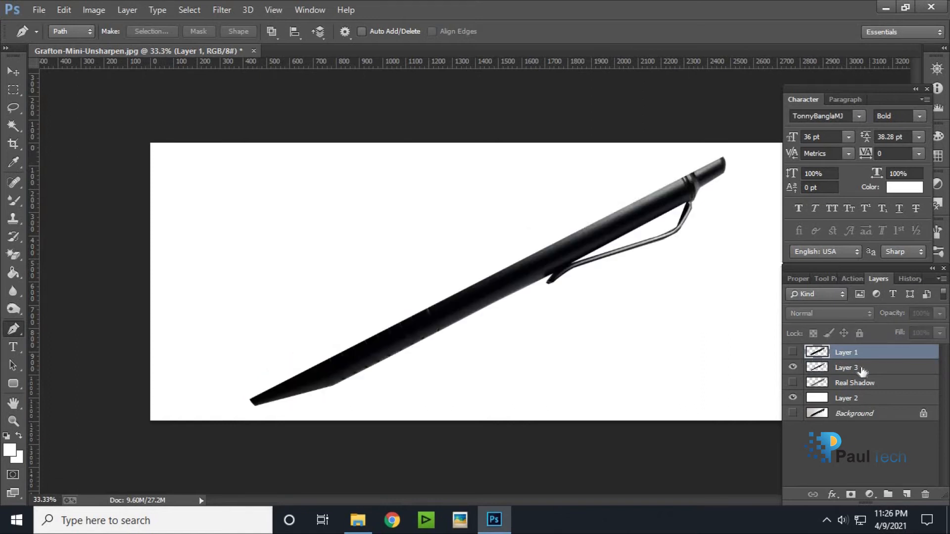
# Show Layer 1 again and apply a Gaussian Blur with a 45-pixel radius to Layer 3
pyautogui.click(861, 371)
pyautogui.click(793, 352)
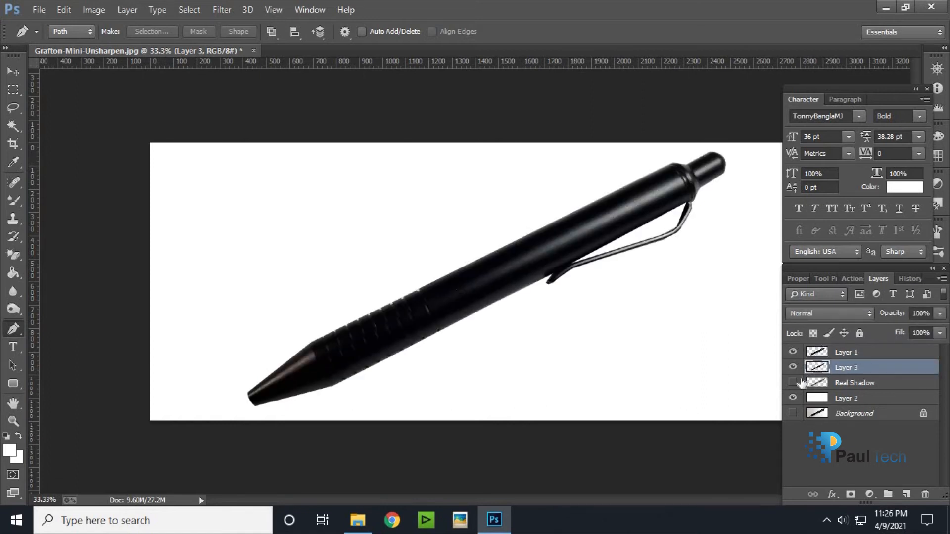
pyautogui.click(218, 9)
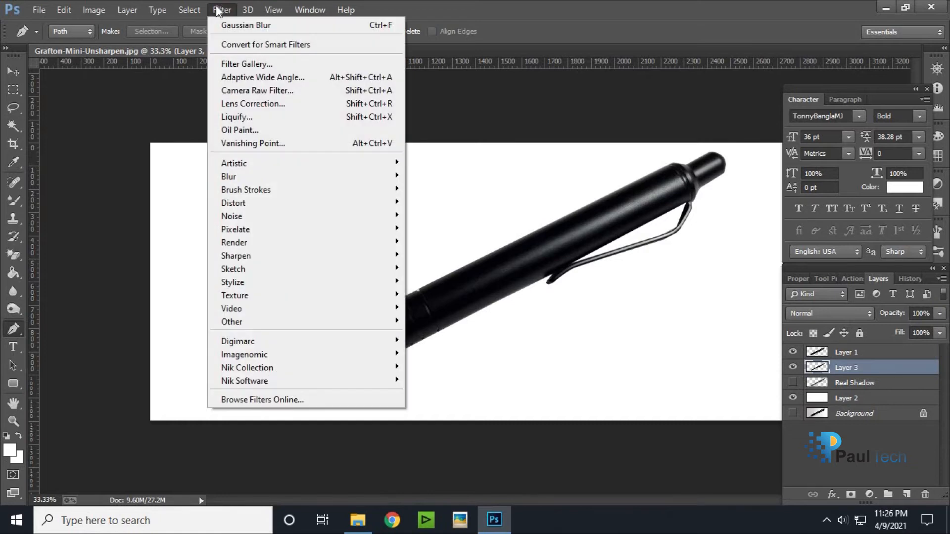
pyautogui.moveTo(333, 176)
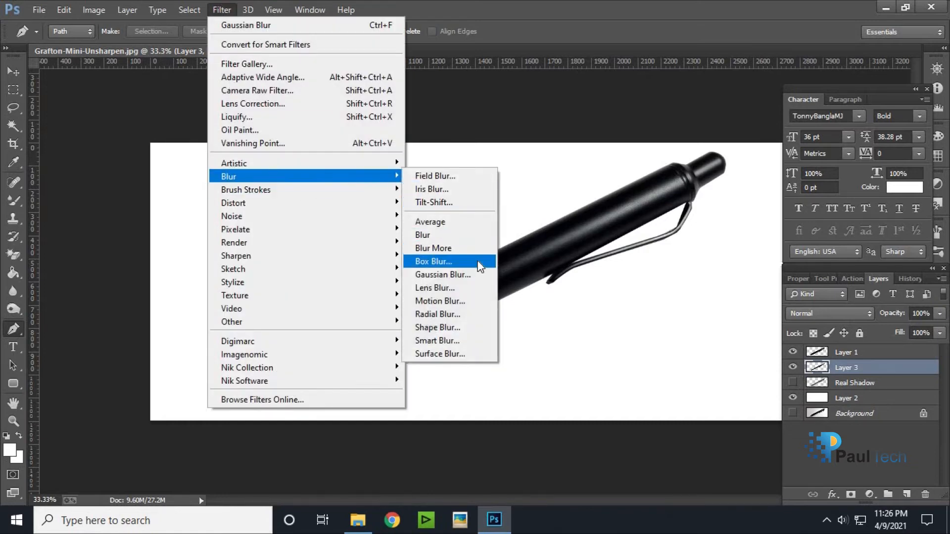
pyautogui.click(443, 275)
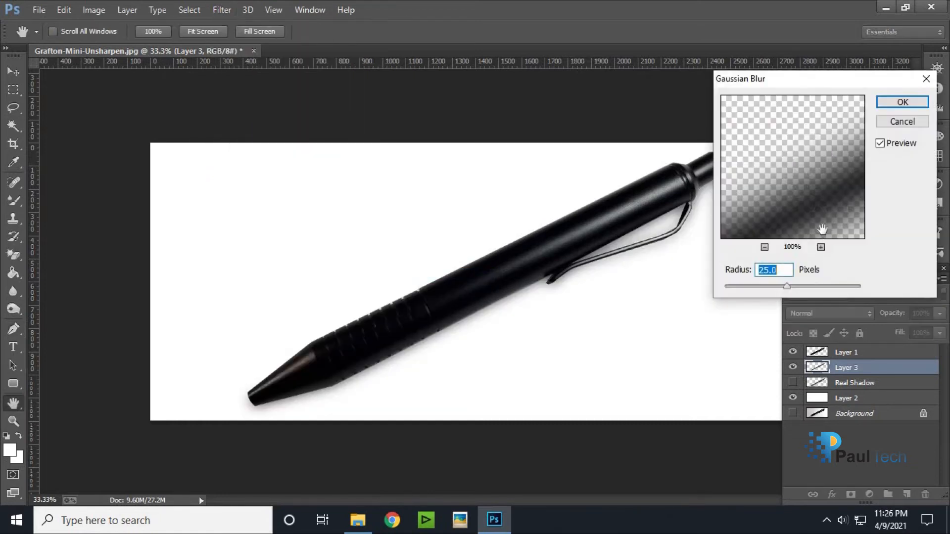
pyautogui.moveTo(762, 290); pyautogui.dragTo(802, 286)
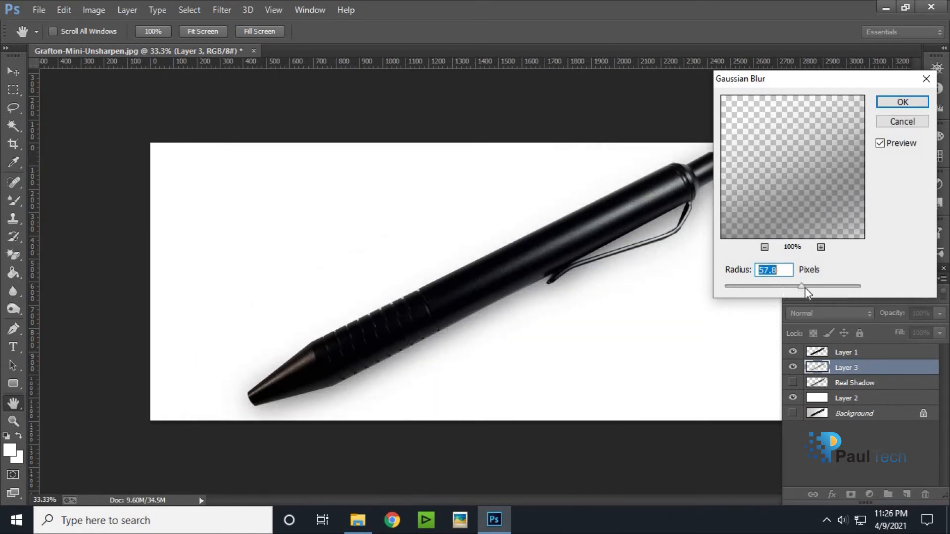
pyautogui.hotkey('shift', 'Up')
pyautogui.hotkey('shift', 'Up')
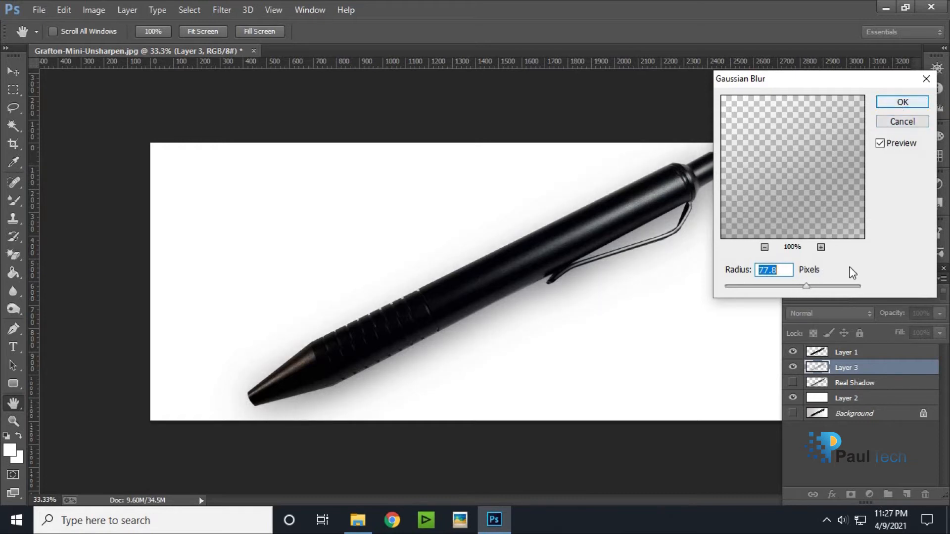
pyautogui.moveTo(804, 289); pyautogui.dragTo(804, 287)
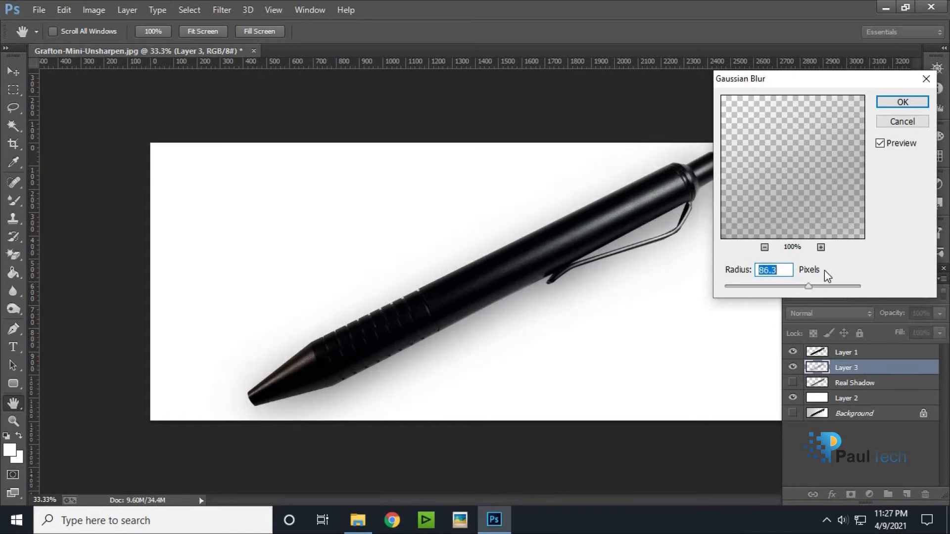
pyautogui.write('45')
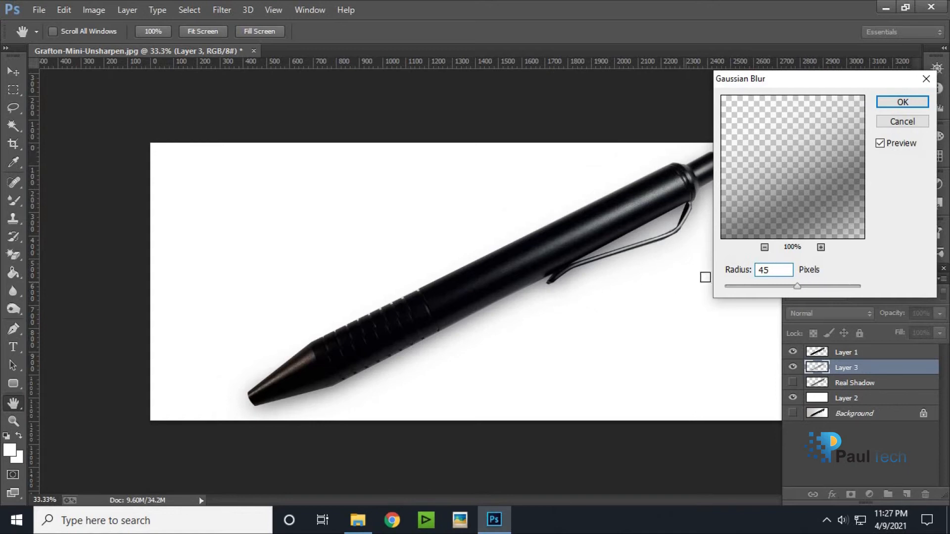
pyautogui.click(899, 106)
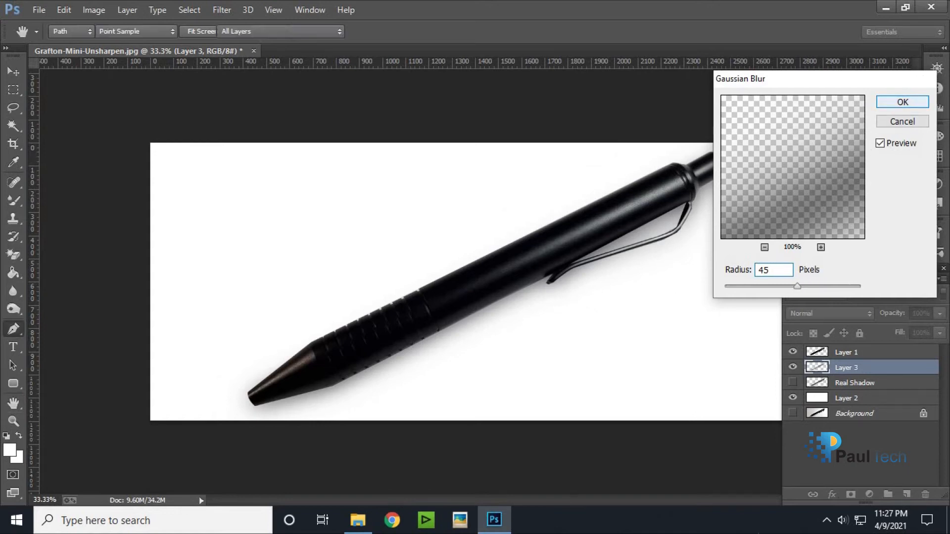
pyautogui.click(792, 368)
pyautogui.click(792, 368)
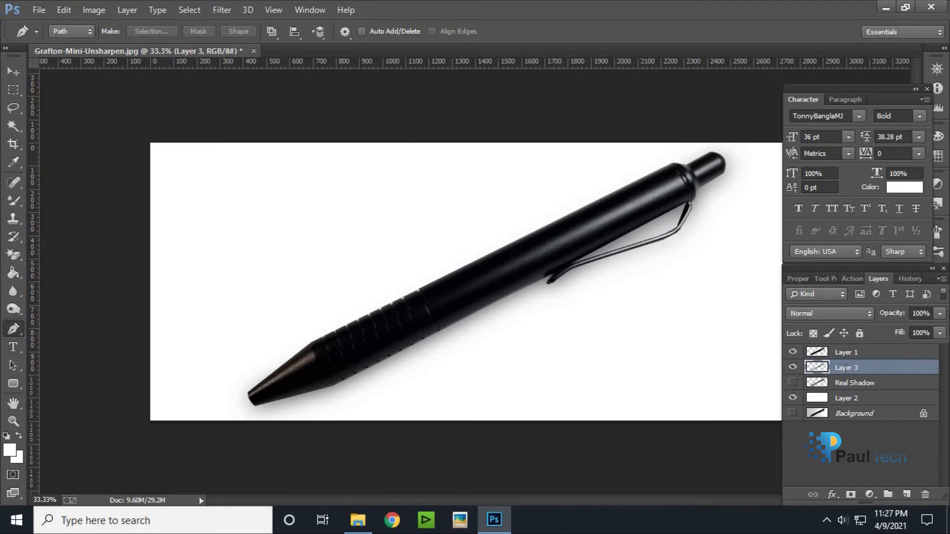
# Rename Layer 3 to "create shadow"
pyautogui.doubleClick(845, 368)
pyautogui.write('create')
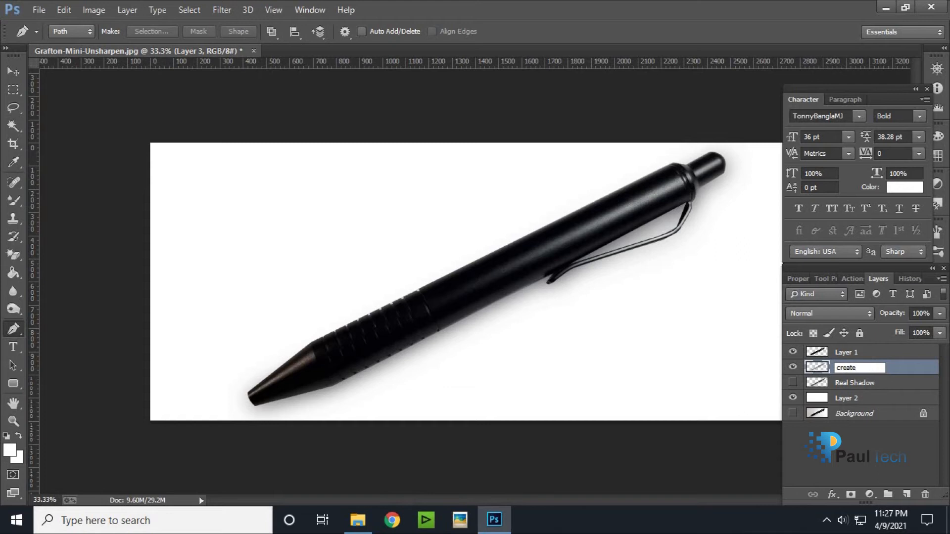
pyautogui.write(' shadow')
pyautogui.press('Return')
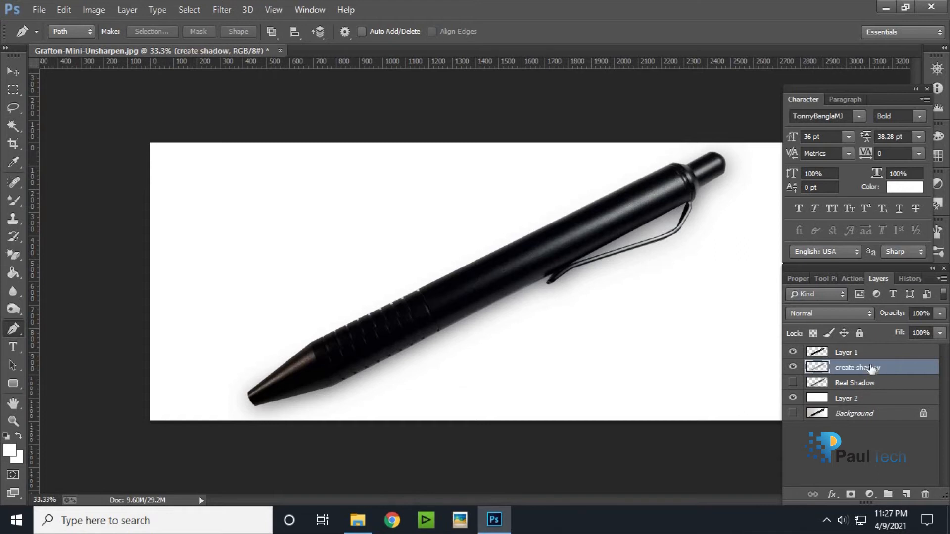
# Compare the pen with the create shadow layer, with the Real Shadow layer and without any shadow
pyautogui.click(793, 368)
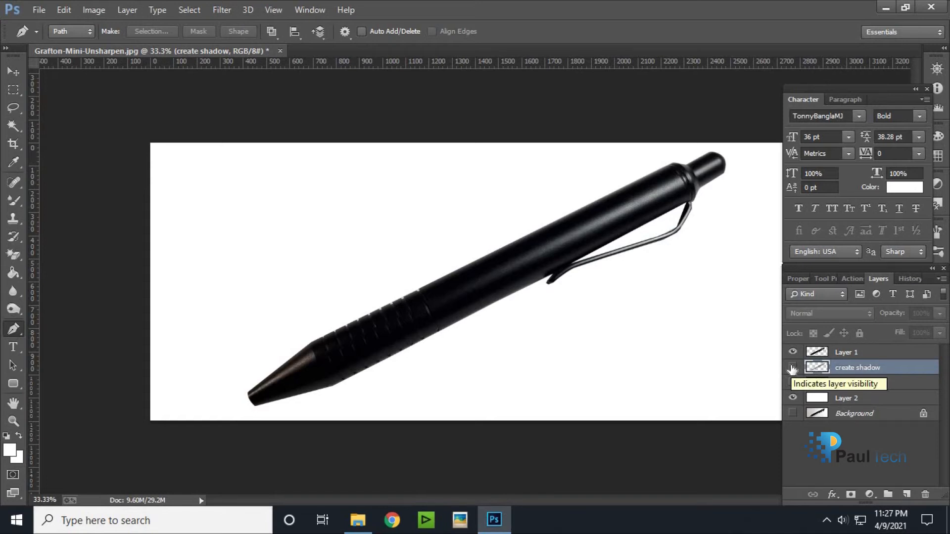
pyautogui.click(792, 368)
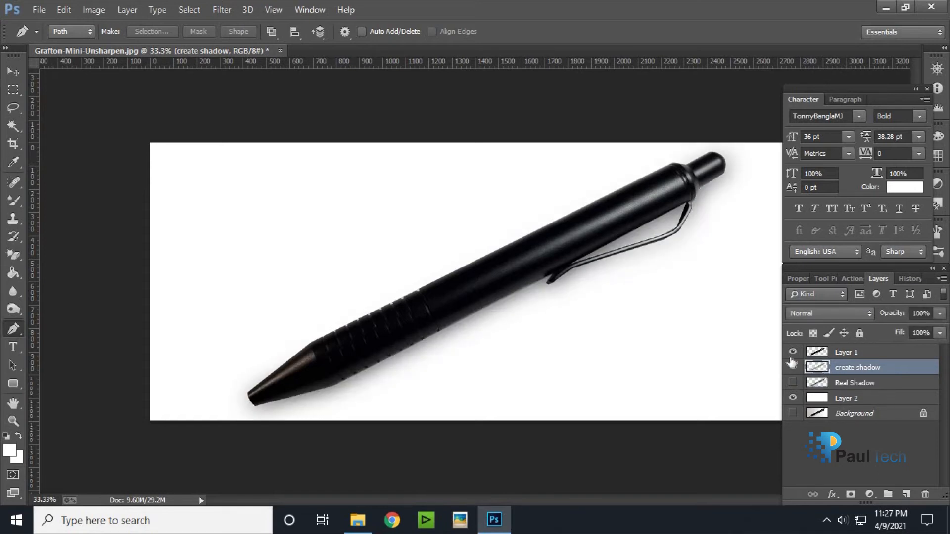
pyautogui.click(792, 367)
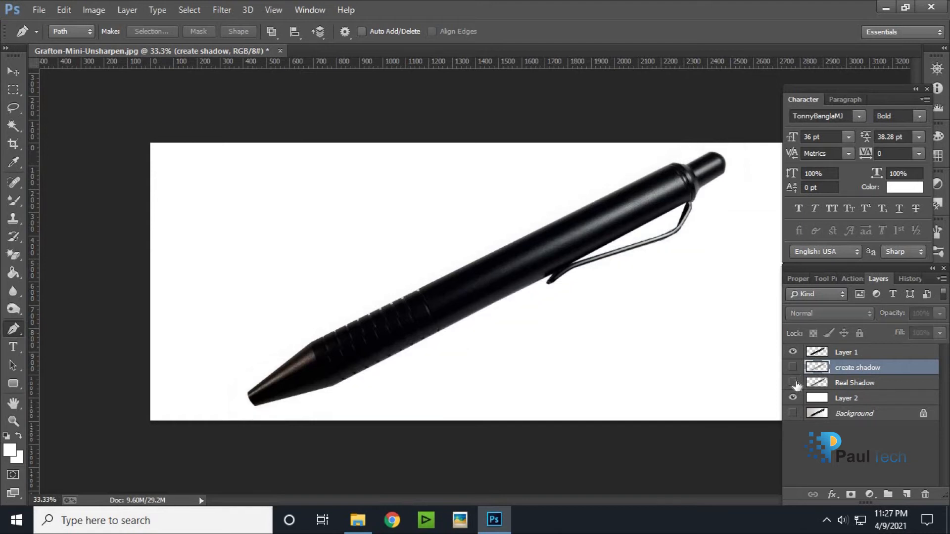
pyautogui.click(794, 383)
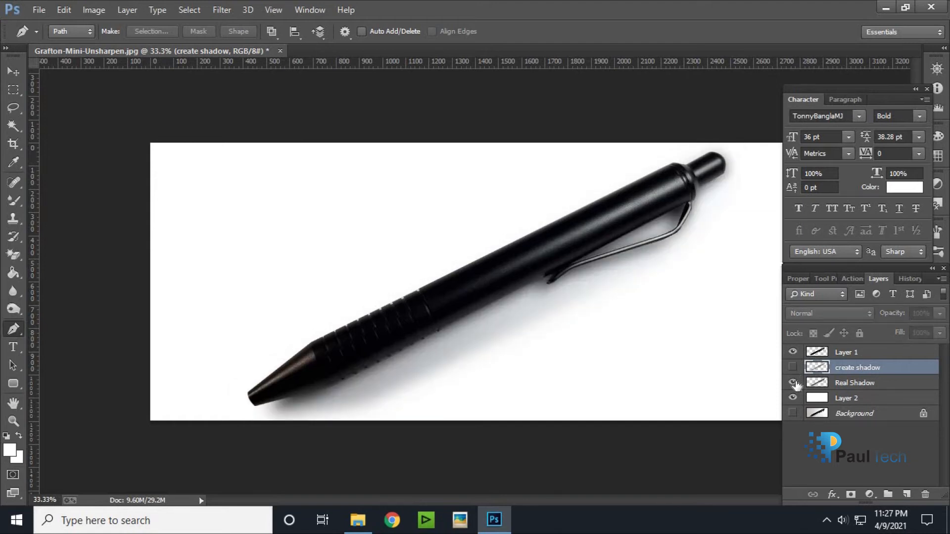
pyautogui.click(793, 383)
pyautogui.click(793, 368)
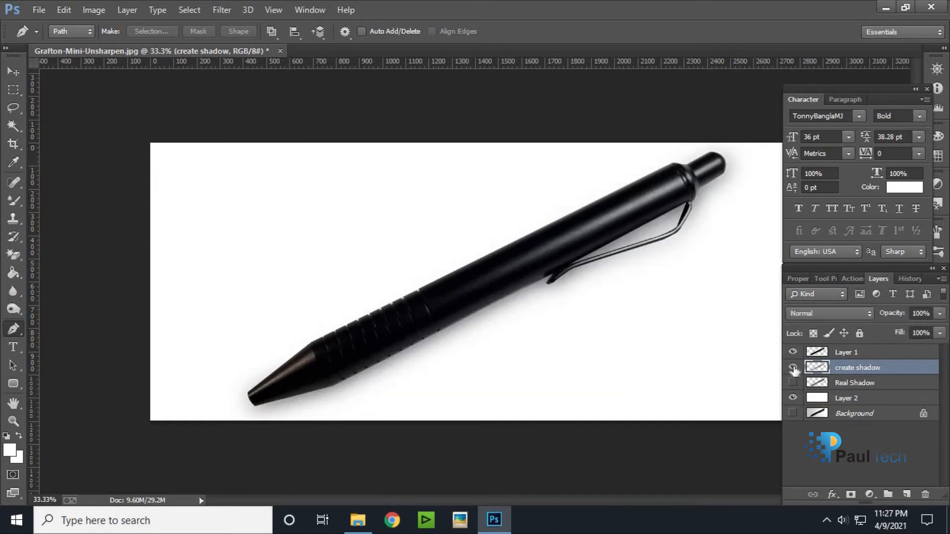
pyautogui.click(793, 369)
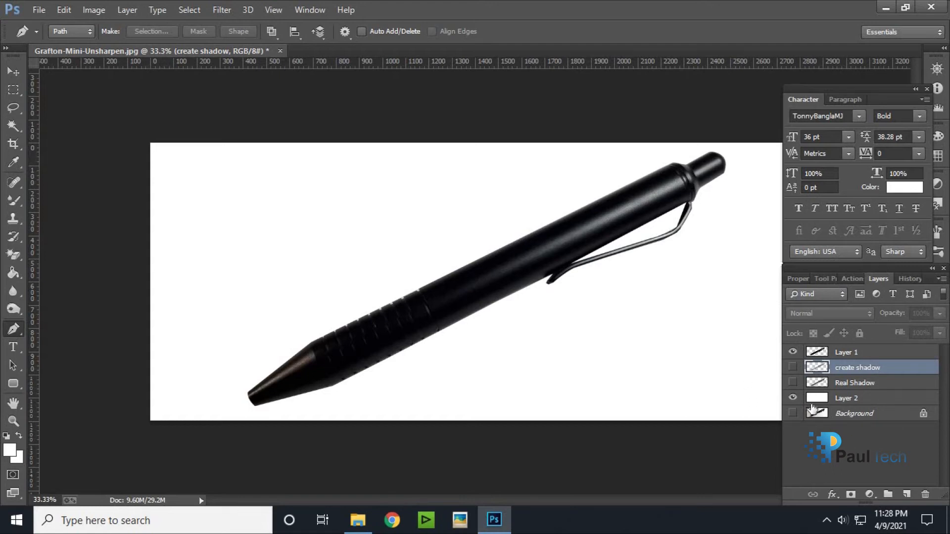
pyautogui.click(794, 384)
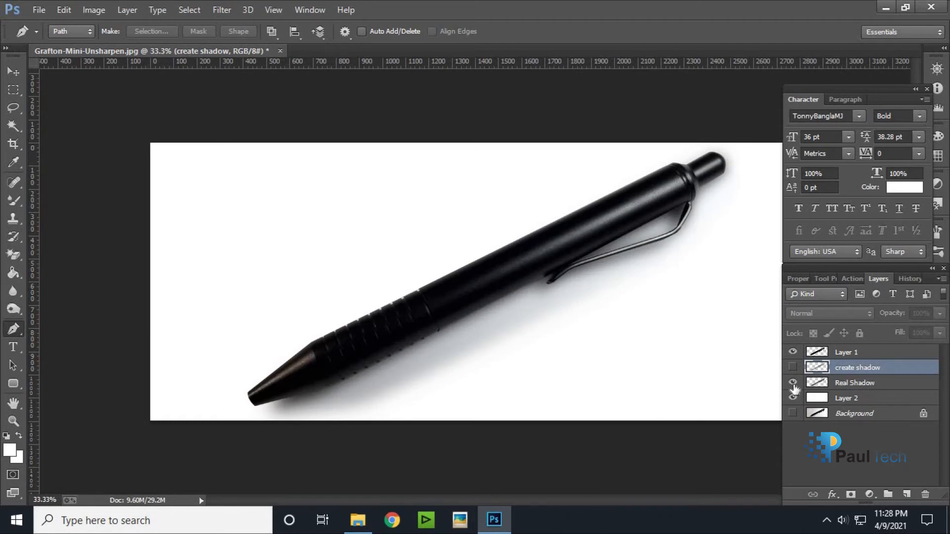
pyautogui.click(793, 383)
# Compare the original Background photo with each shadow layer on white, leaving Background and Layer 2 shown and both shadow layers hidden
pyautogui.click(793, 414)
pyautogui.click(794, 398)
pyautogui.click(793, 413)
pyautogui.click(793, 414)
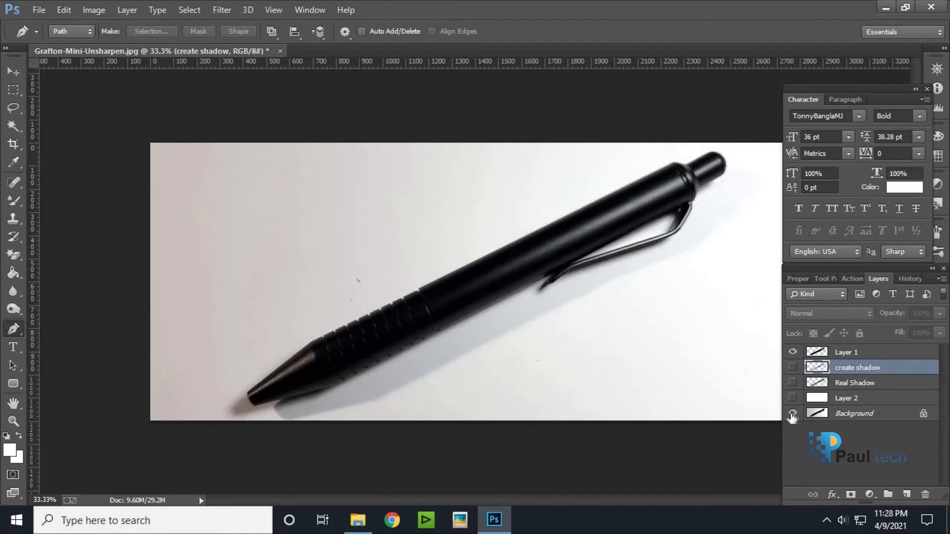
pyautogui.click(793, 383)
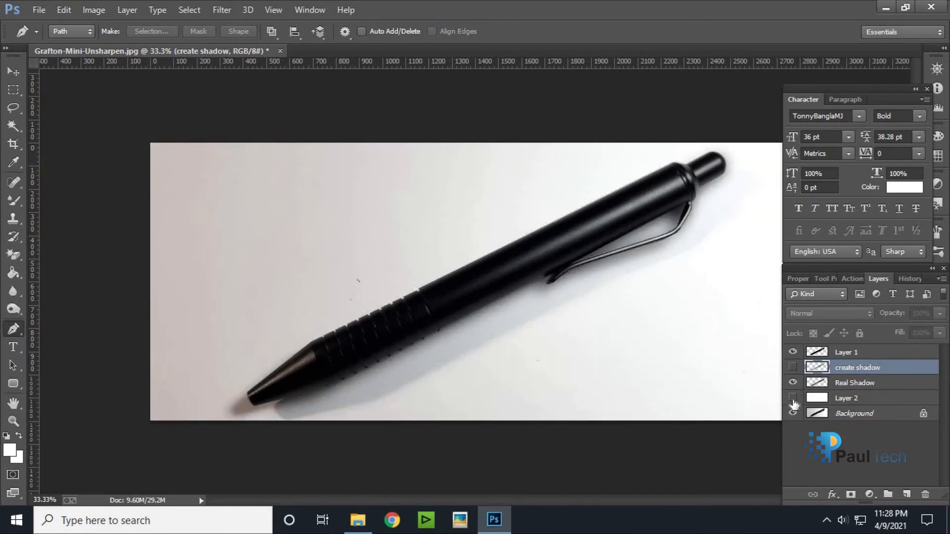
pyautogui.click(793, 399)
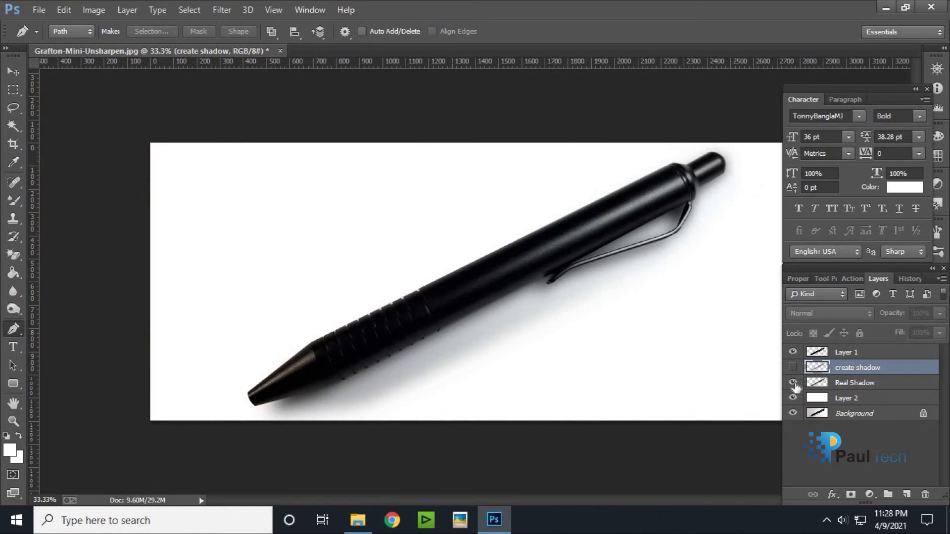
pyautogui.click(793, 383)
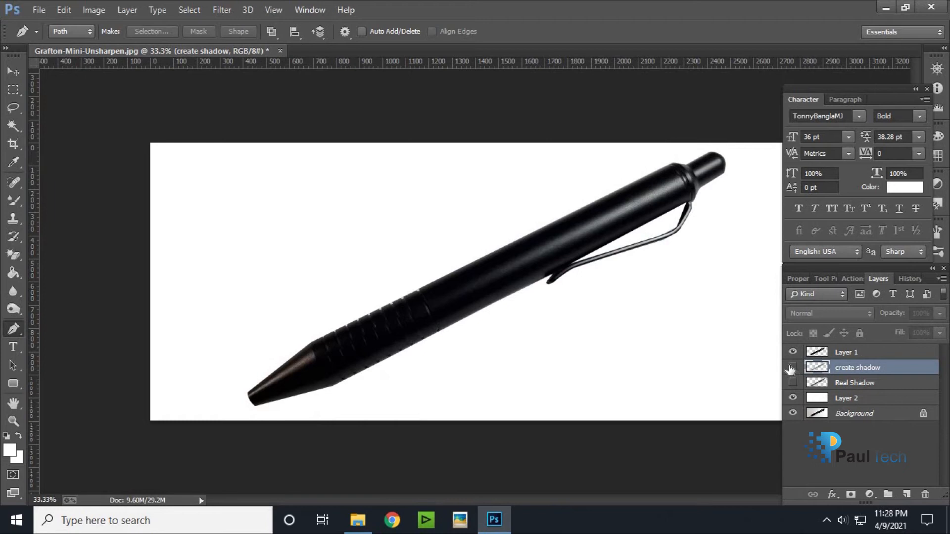
pyautogui.click(792, 368)
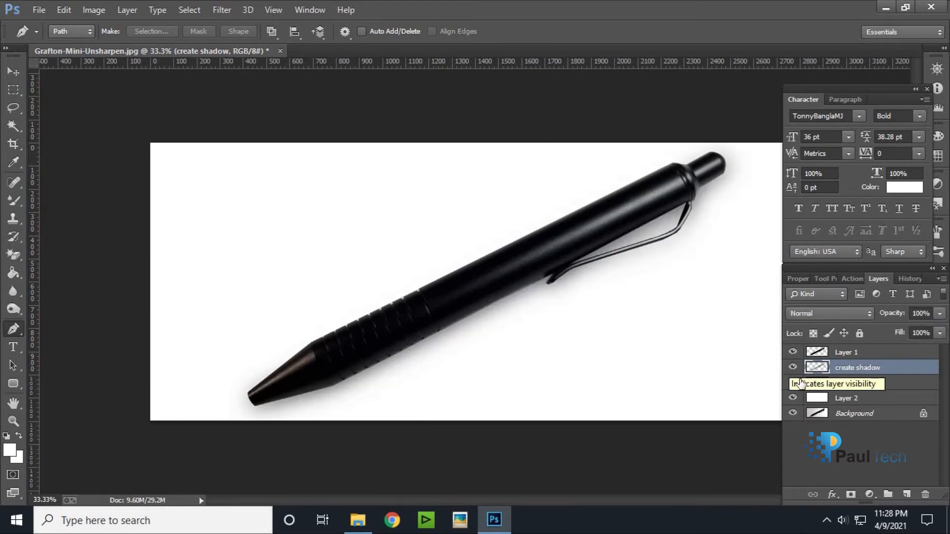
pyautogui.click(795, 369)
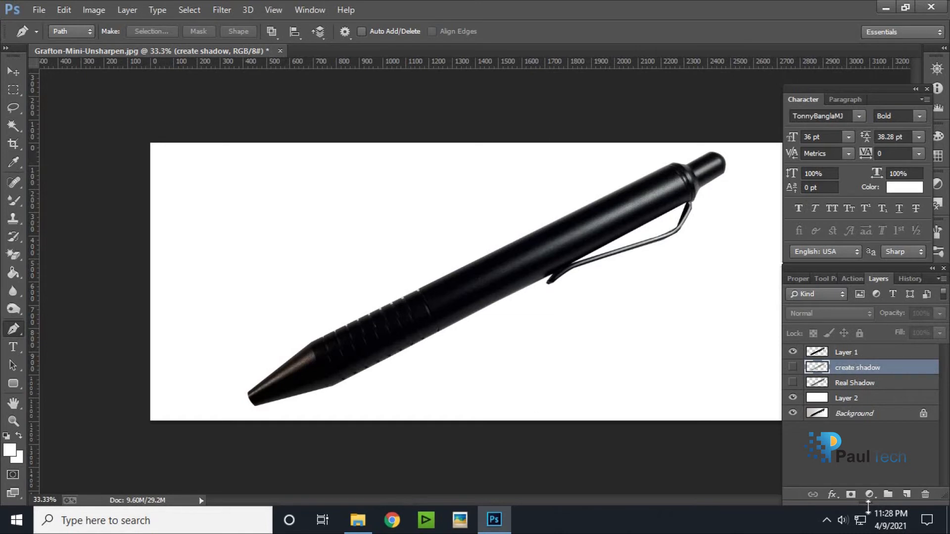
# Duplicate Layer 1 and flip the copy of the pen vertically with Free Transform
pyautogui.hotkey('alt', ']')
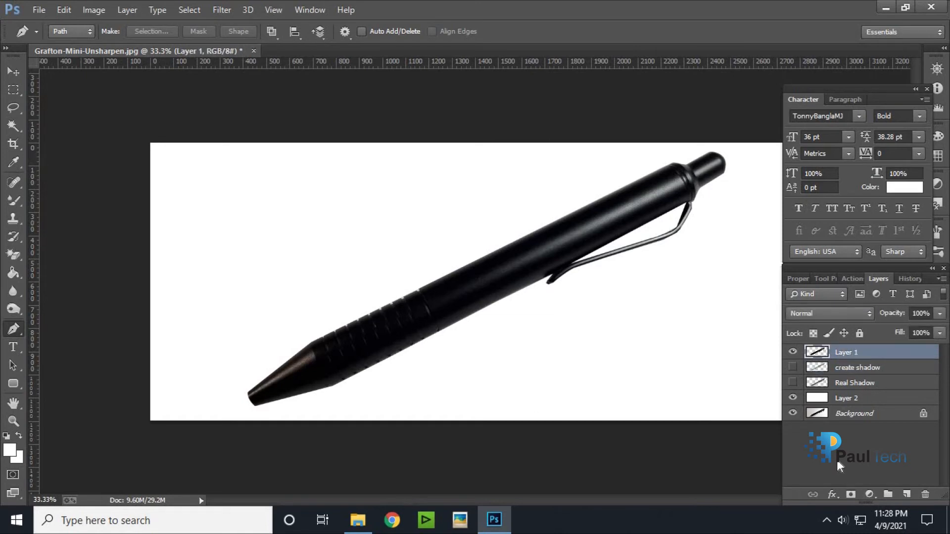
pyautogui.hotkey('ctrl', 'j')
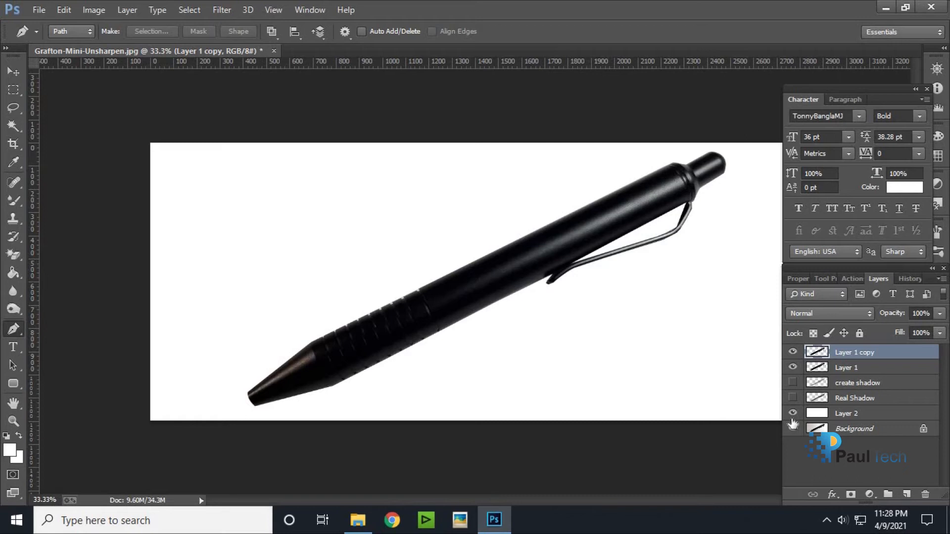
pyautogui.hotkey('ctrl', 't')
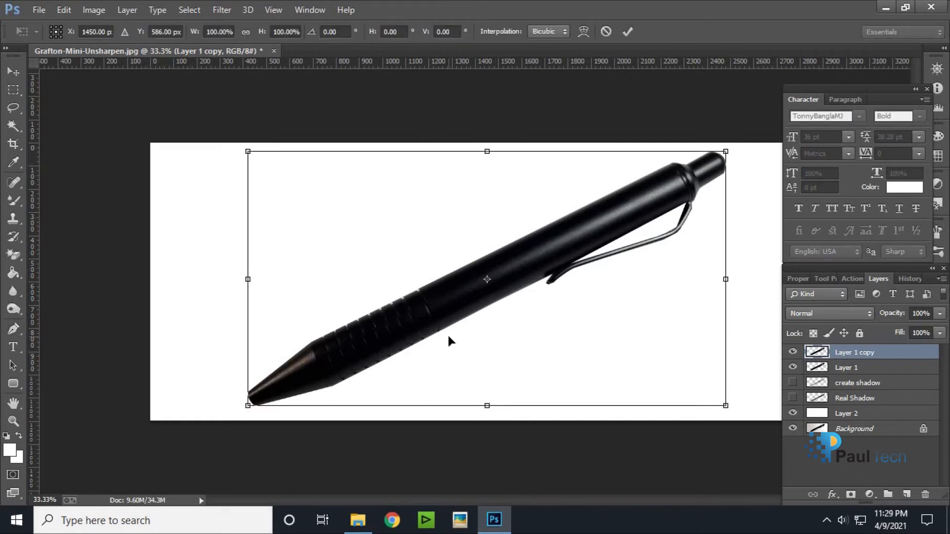
pyautogui.rightClick(446, 285)
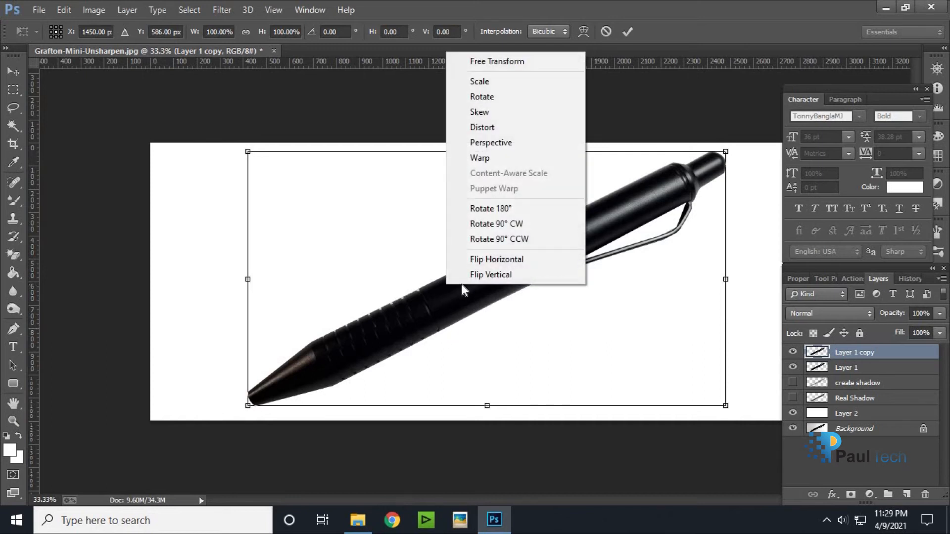
pyautogui.click(503, 277)
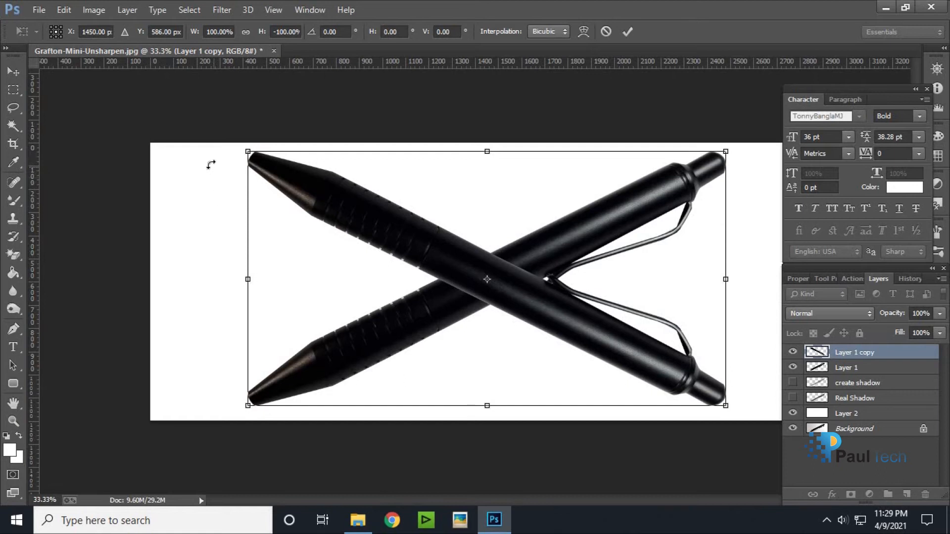
# Rotate the flipped pen copy parallel to the original and place it directly along the original's lower edge
pyautogui.moveTo(212, 184); pyautogui.dragTo(294, 398)
pyautogui.moveTo(511, 270); pyautogui.dragTo(535, 311)
pyautogui.press('p')
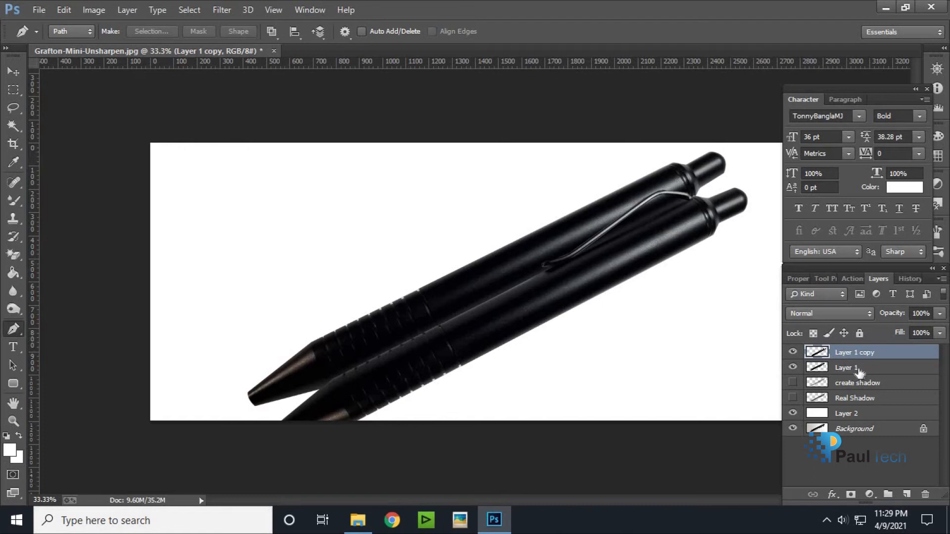
# Move Layer 1 above Layer 1 copy and make the copy the active layer
pyautogui.click(849, 368)
pyautogui.moveTo(849, 368); pyautogui.dragTo(848, 351)
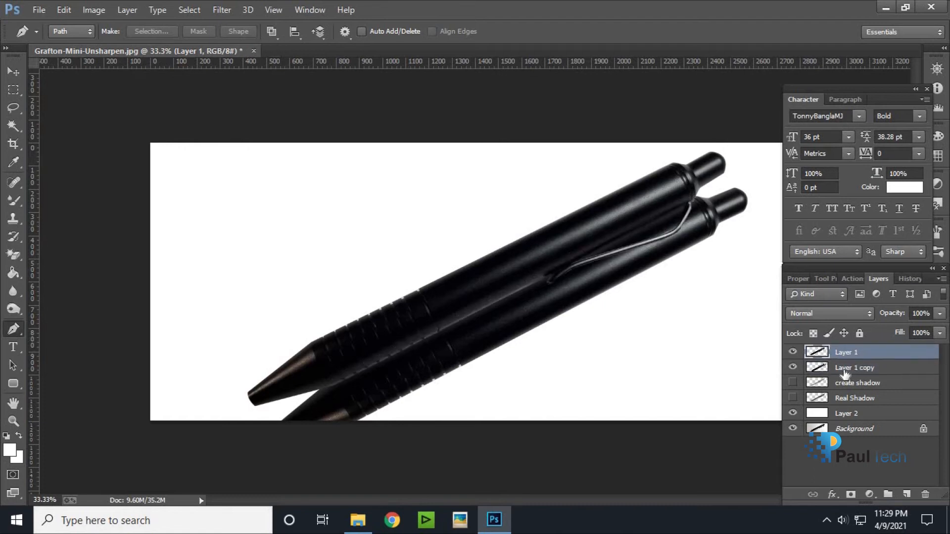
pyautogui.hotkey('alt', '[')
pyautogui.press('v')
pyautogui.rightClick(522, 318)
pyautogui.click(531, 325)
pyautogui.rightClick(501, 323)
pyautogui.click(537, 329)
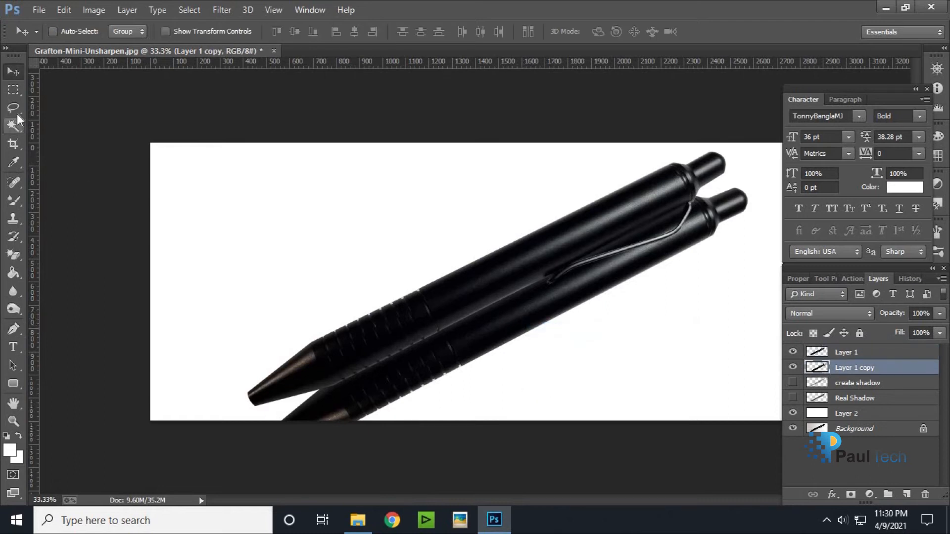
# Draw a closed Pen tool path enclosing the outer lower half of the flipped pen copy, from tip to push button
pyautogui.click(18, 337)
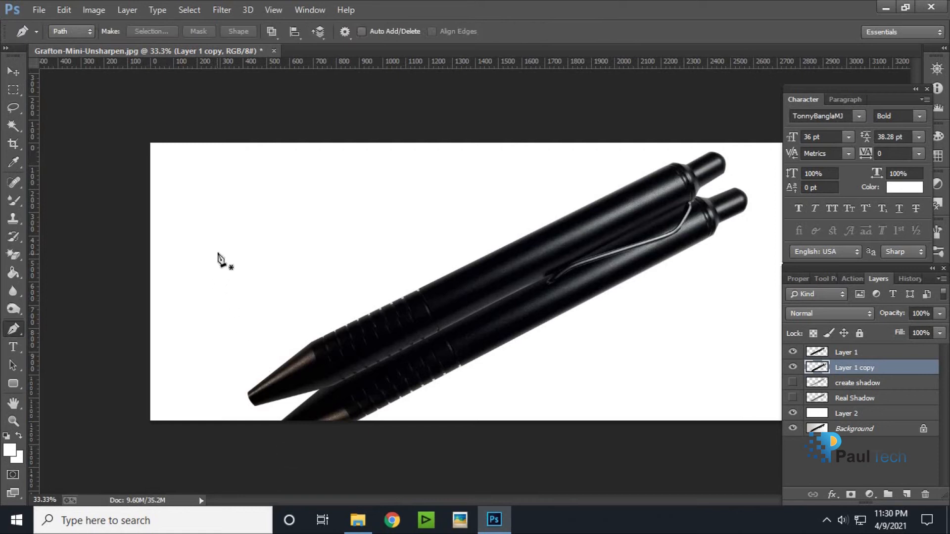
pyautogui.click(263, 449)
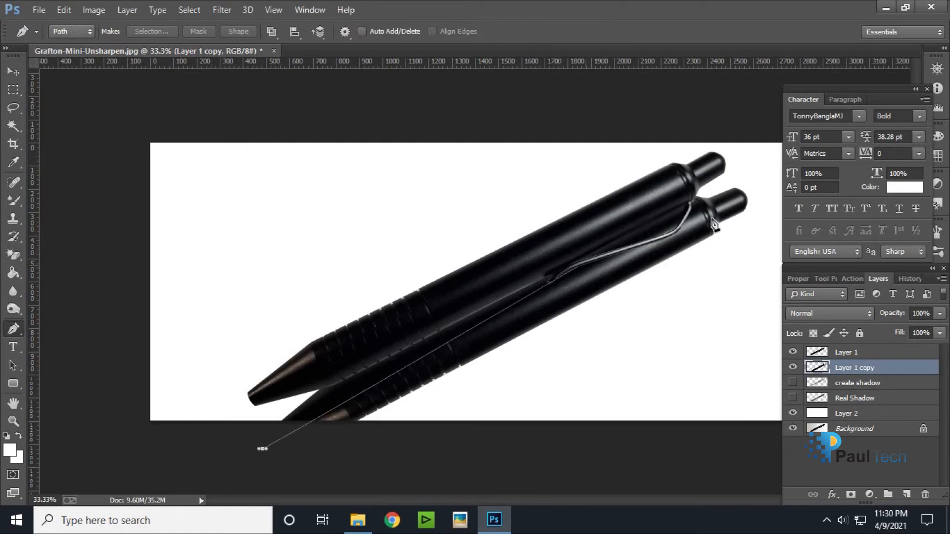
pyautogui.click(762, 186)
pyautogui.click(724, 330)
pyautogui.click(263, 449)
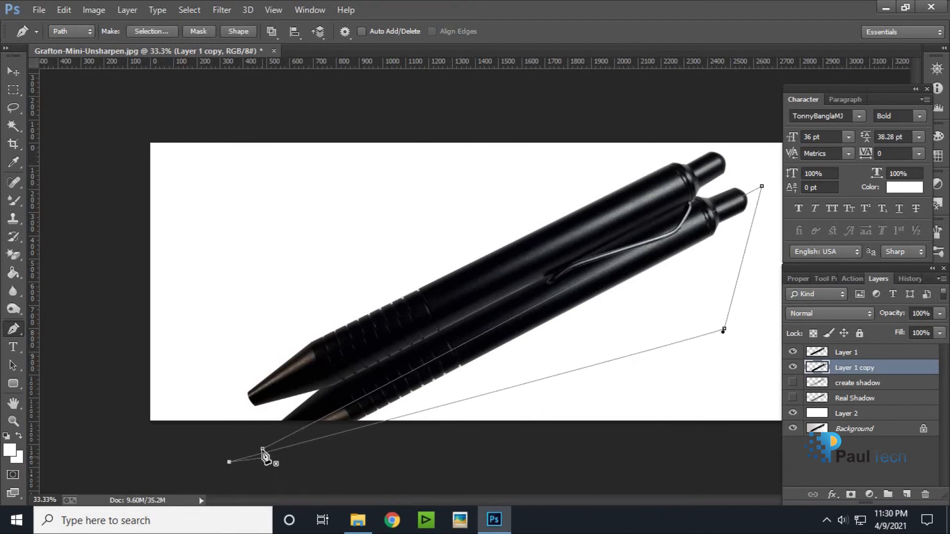
# Turn the path into a selection with a 10-pixel feather, delete the selected part of Layer 1 copy and deselect
pyautogui.rightClick(573, 335)
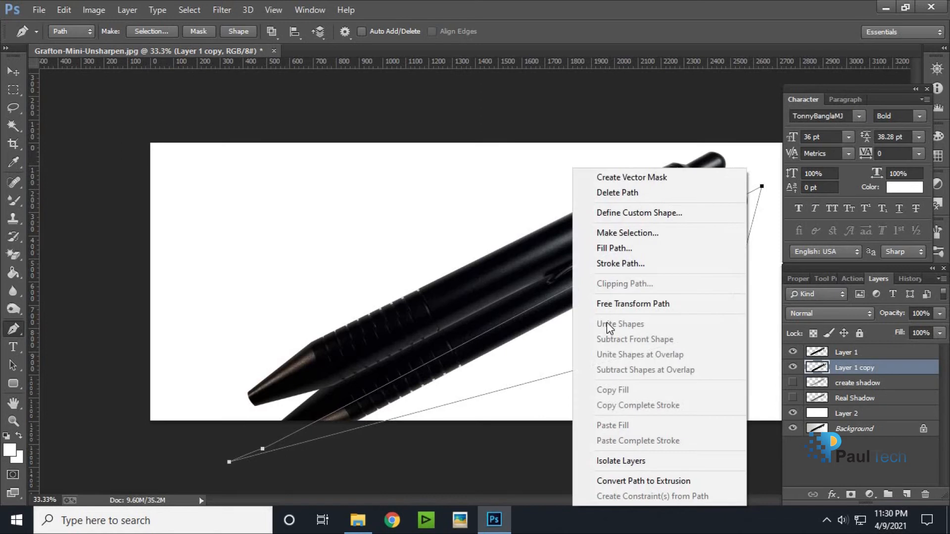
pyautogui.click(643, 233)
pyautogui.write('10')
pyautogui.press('Return')
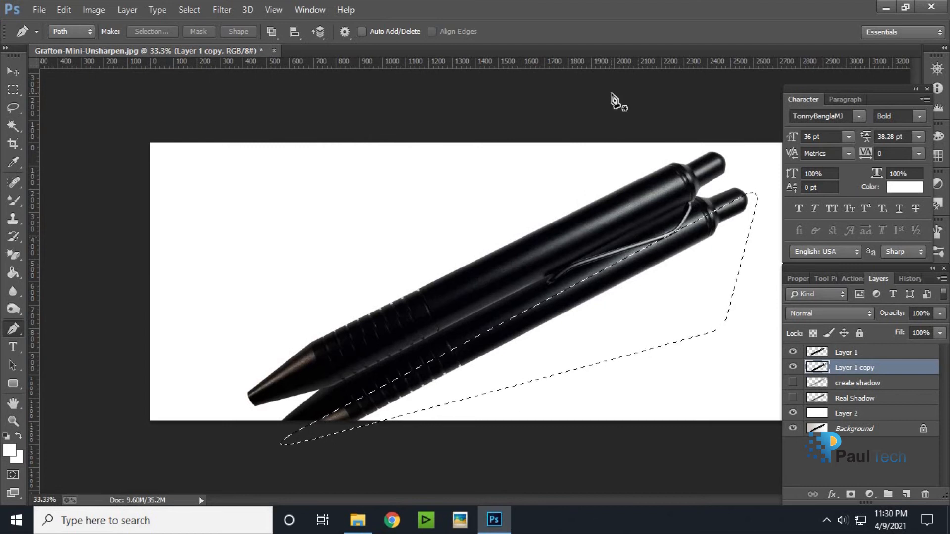
pyautogui.press('Delete')
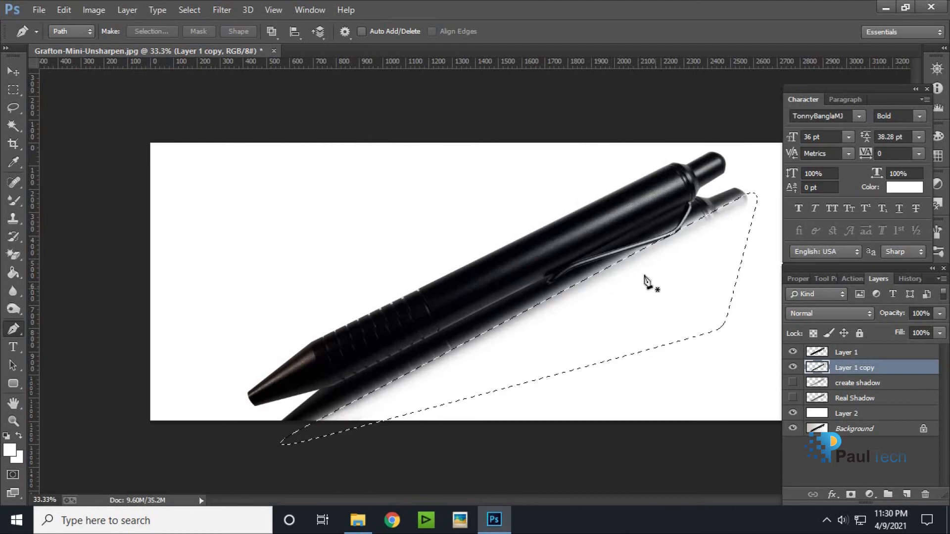
pyautogui.click(13, 89)
pyautogui.click(90, 94)
pyautogui.press('Return')
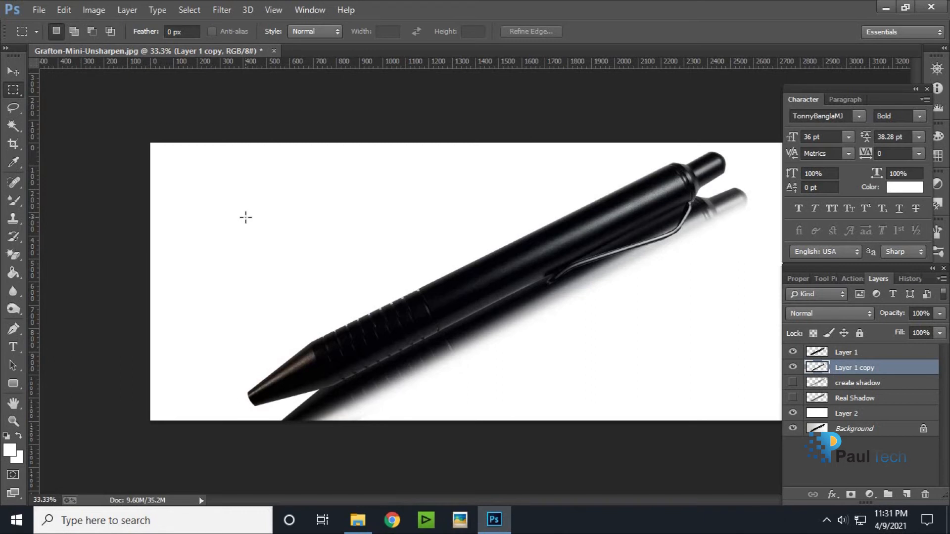
# Set the opacity of Layer 1 copy to 57%
pyautogui.click(941, 314)
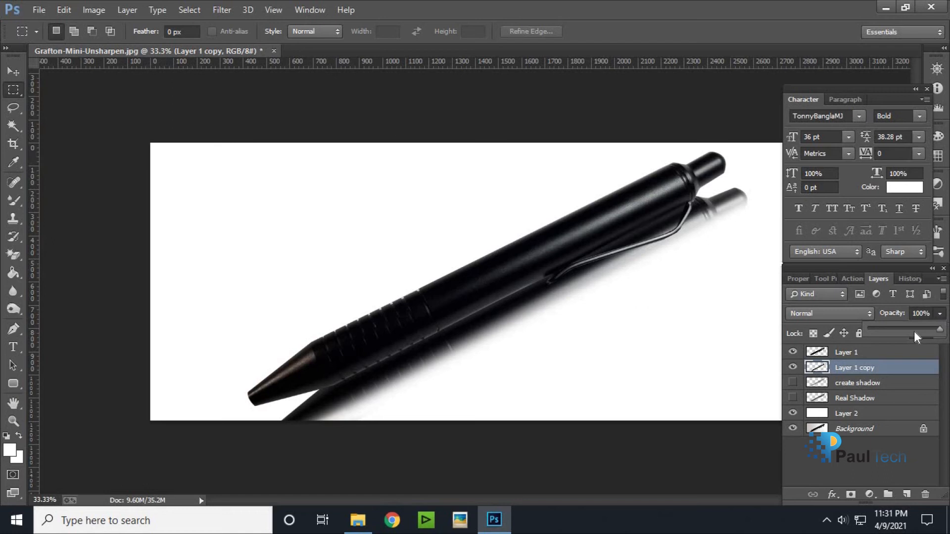
pyautogui.click(914, 330)
pyautogui.moveTo(904, 332); pyautogui.dragTo(902, 332)
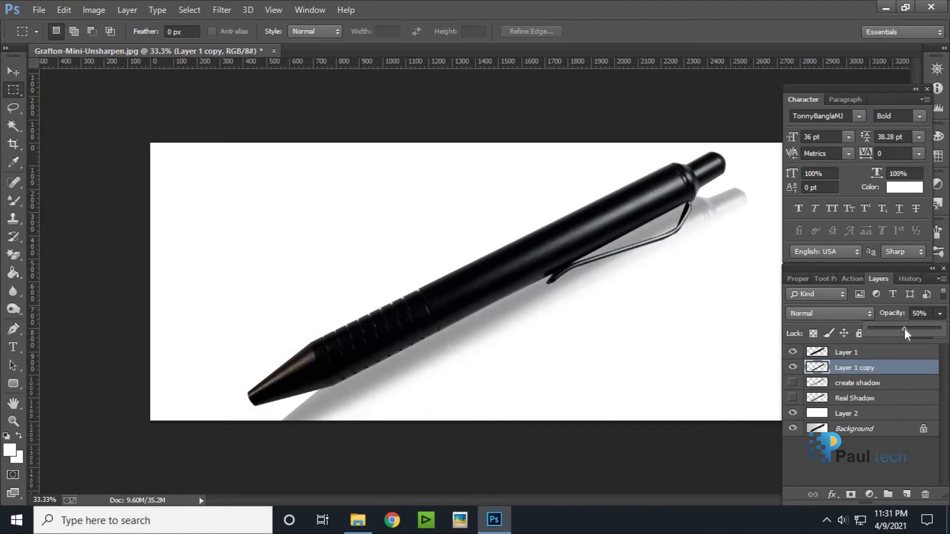
pyautogui.moveTo(895, 332); pyautogui.dragTo(908, 331)
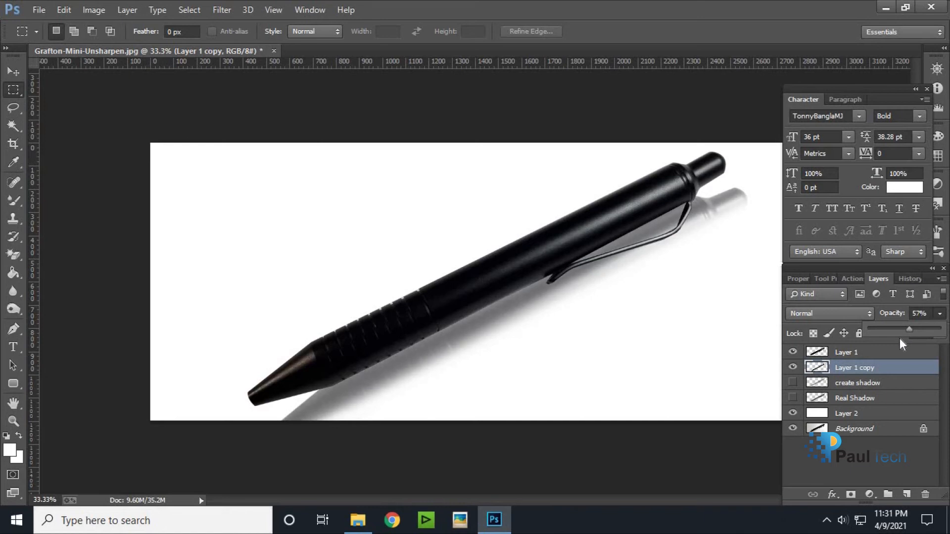
pyautogui.click(899, 338)
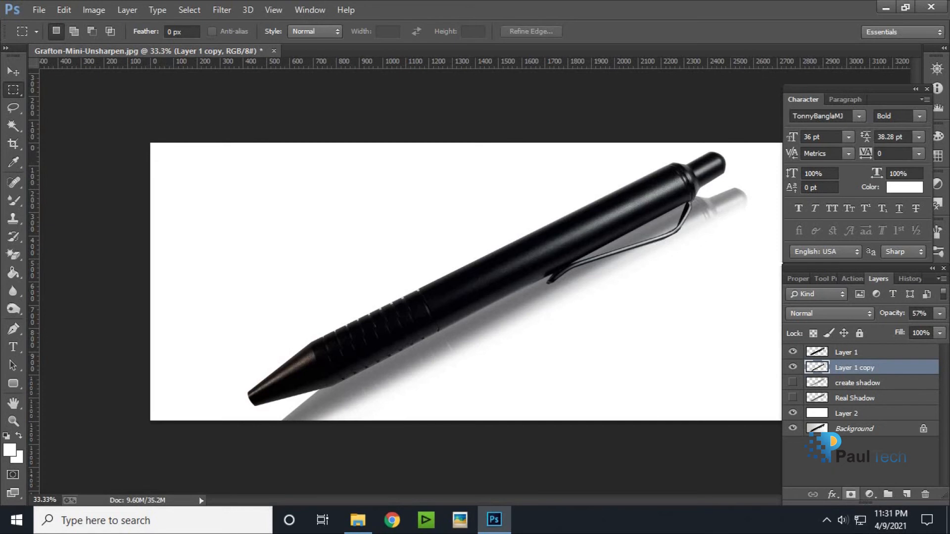
# Fill Layer 2 with black (000000) to preview the pen and its reflection on a dark background
pyautogui.click(842, 415)
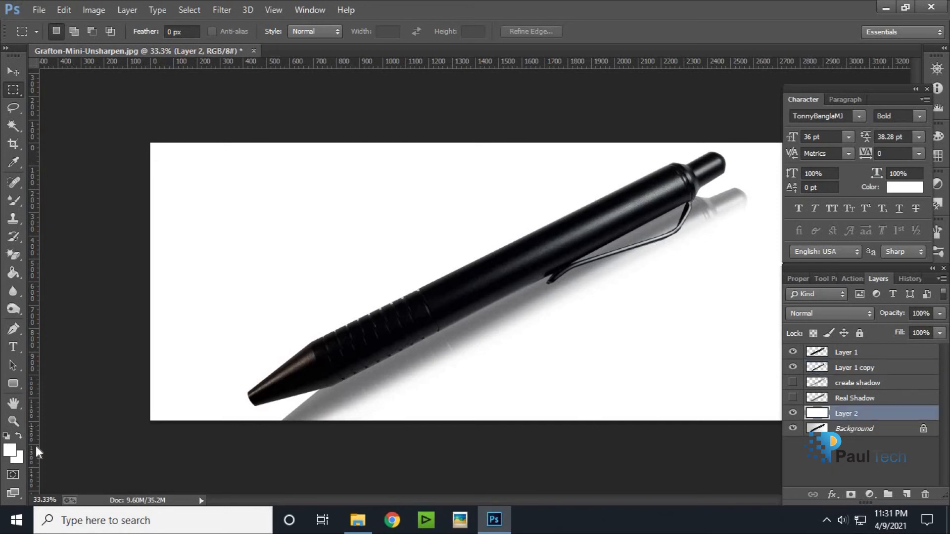
pyautogui.click(18, 457)
pyautogui.write('000000')
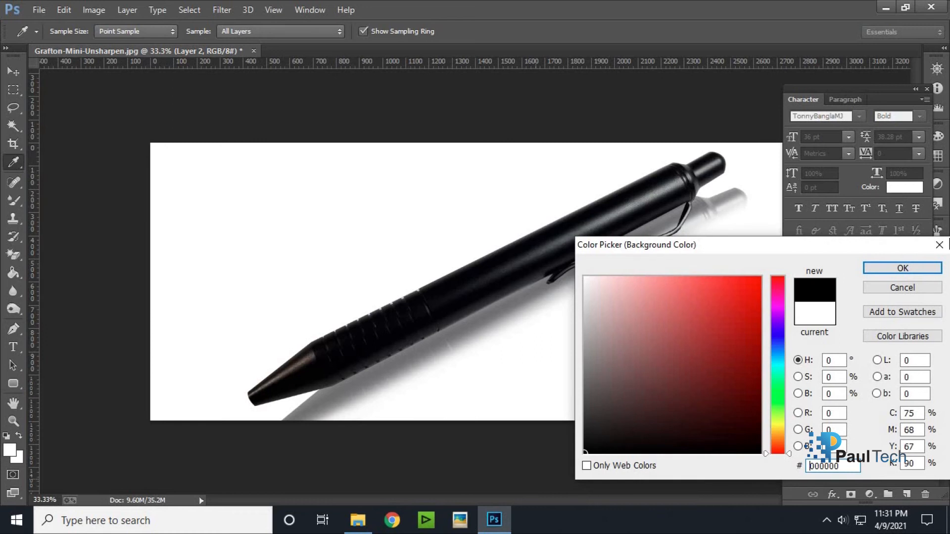
pyautogui.click(912, 273)
pyautogui.click(16, 277)
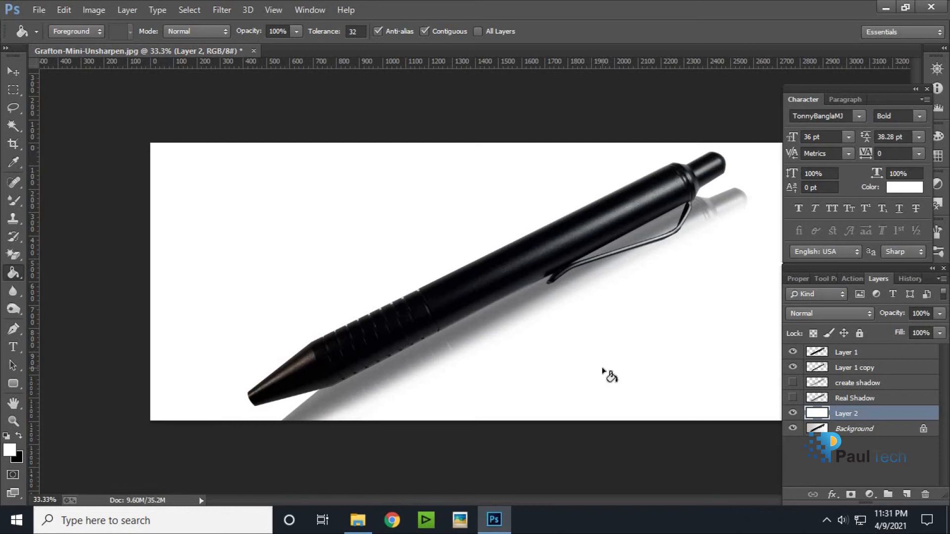
pyautogui.click(19, 436)
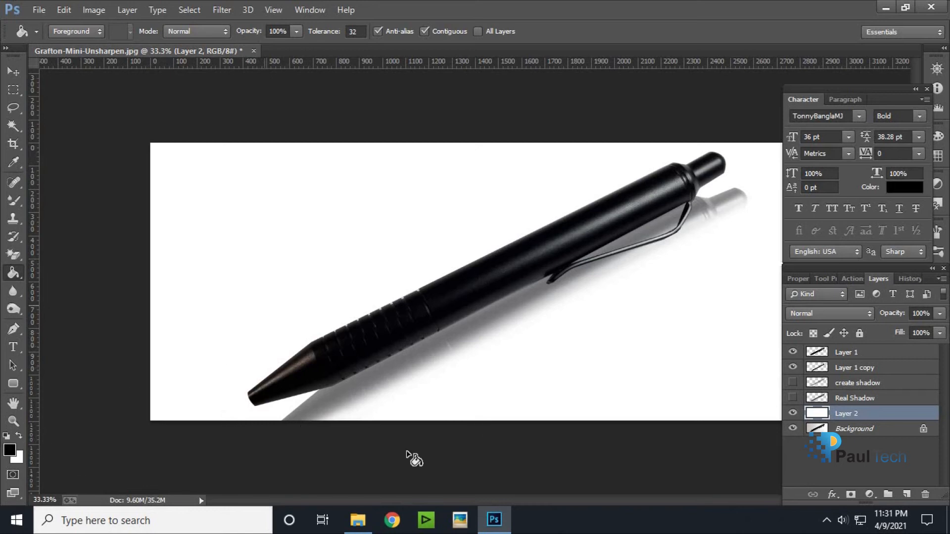
pyautogui.hotkey('alt', 'BackSpace')
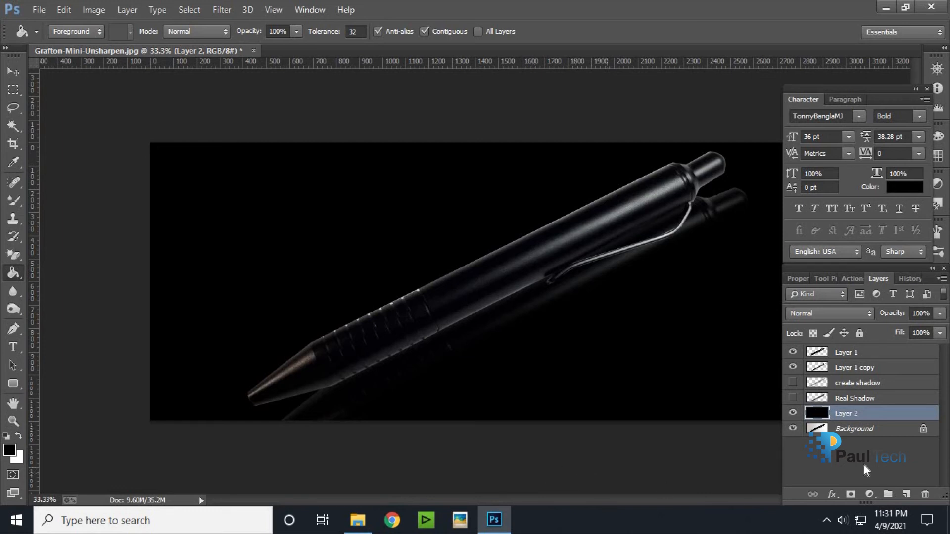
# Fill Layer 2 with white again using the Paint Bucket
pyautogui.click(18, 436)
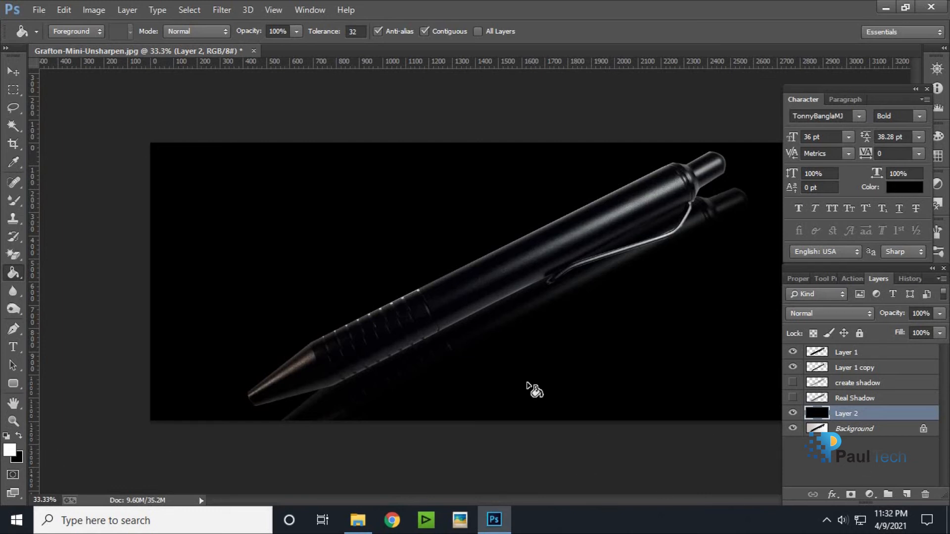
pyautogui.click(627, 420)
pyautogui.click(16, 73)
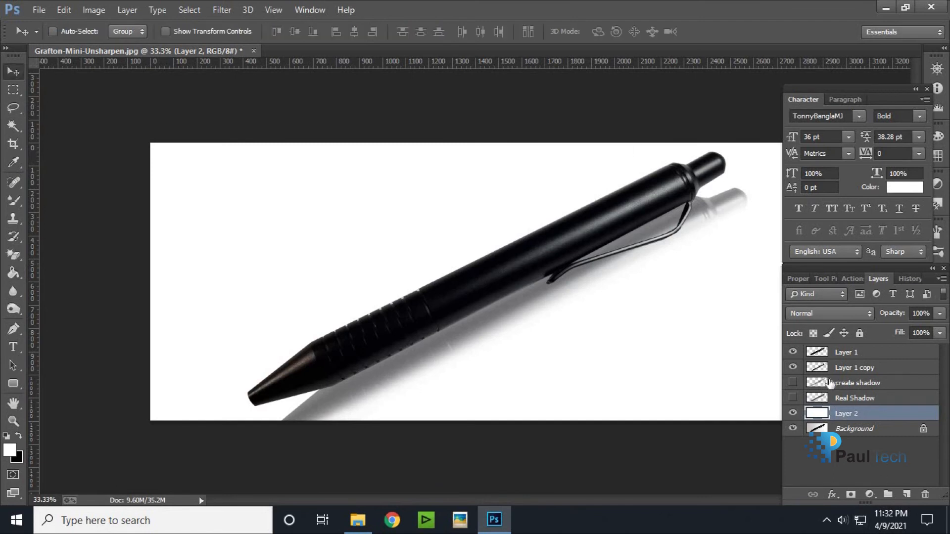
# Rename Layer 1 copy as "Reflection Shadow"
pyautogui.doubleClick(864, 369)
pyautogui.write('Re')
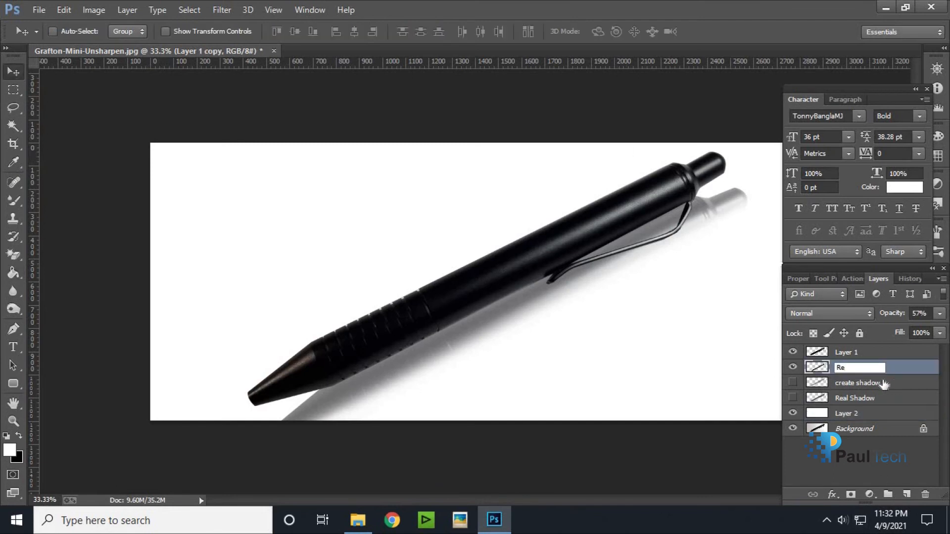
pyautogui.write('flection Shadow')
pyautogui.press('Return')
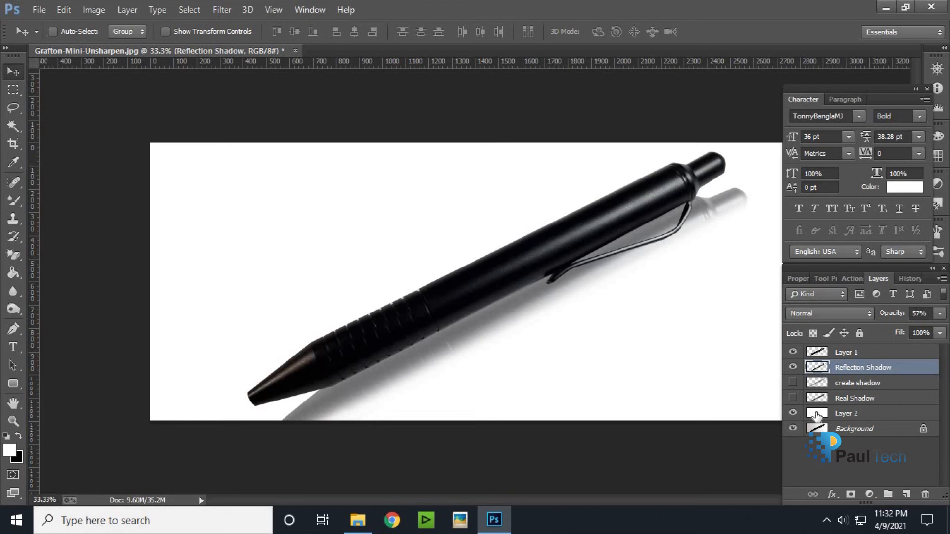
# Check the pen with and without the Reflection Shadow layer, leaving that layer hidden
pyautogui.click(793, 367)
pyautogui.click(793, 368)
pyautogui.click(793, 367)
# Preview the create shadow and Real Shadow layers one at a time, leaving both hidden
pyautogui.click(794, 384)
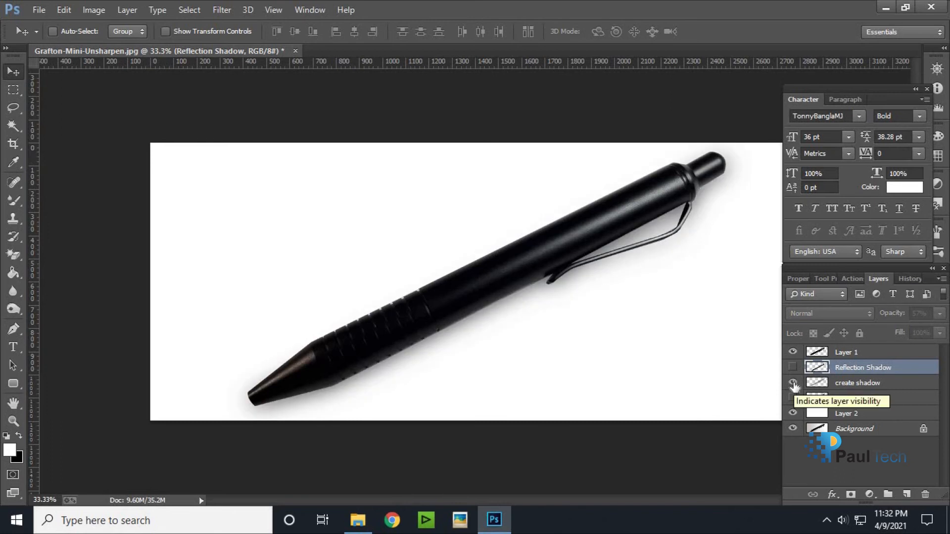
pyautogui.click(794, 383)
pyautogui.click(794, 383)
pyautogui.click(793, 383)
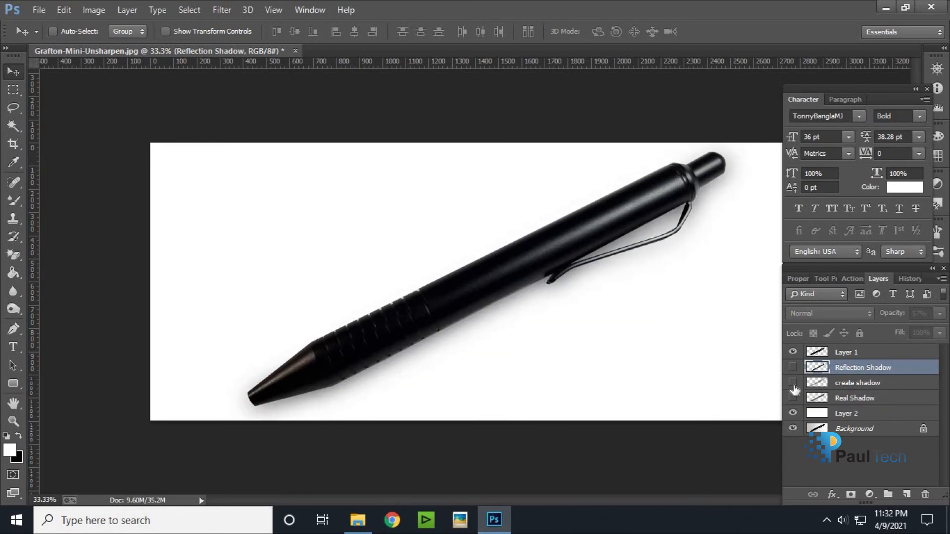
pyautogui.click(793, 399)
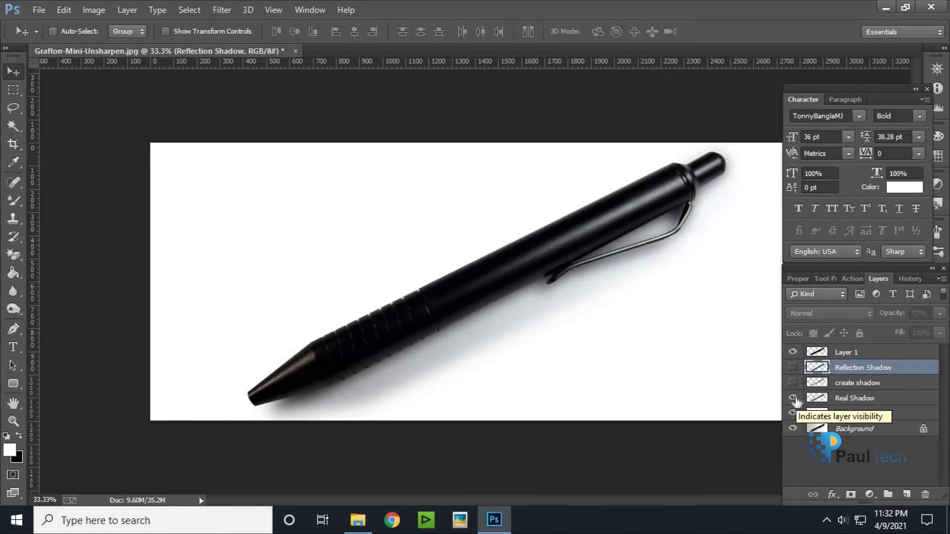
pyautogui.click(794, 398)
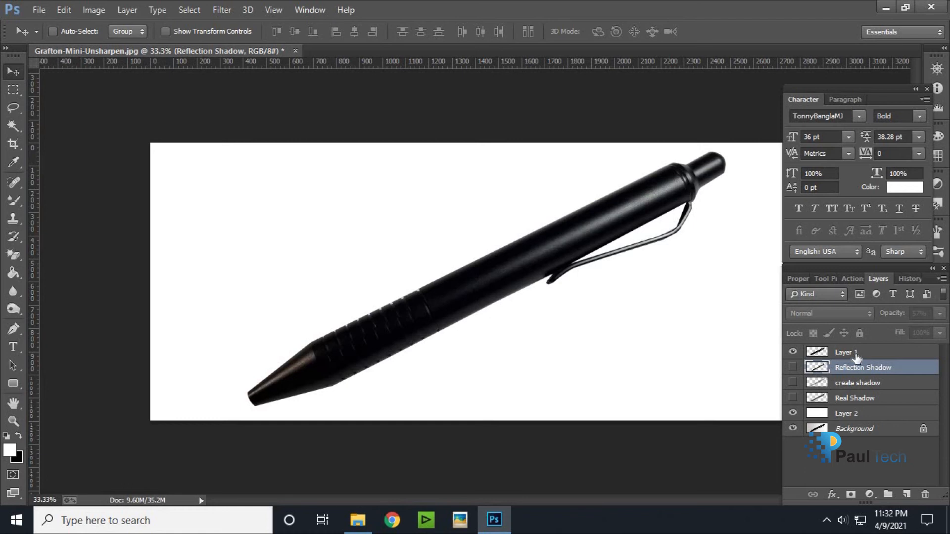
# Open the layer style settings for Layer 1 and enable a Drop Shadow effect
pyautogui.click(842, 352)
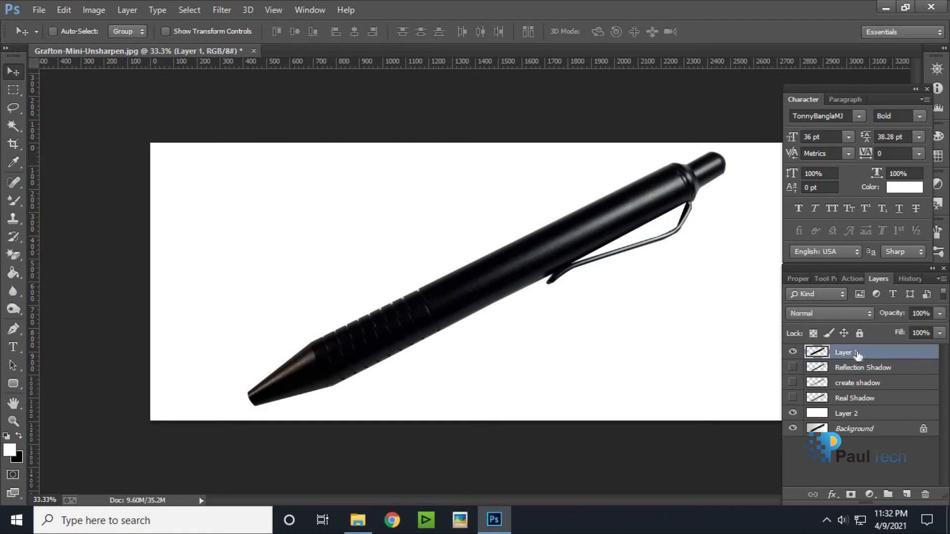
pyautogui.rightClick(821, 356)
pyautogui.press('Escape')
pyautogui.doubleClick(823, 355)
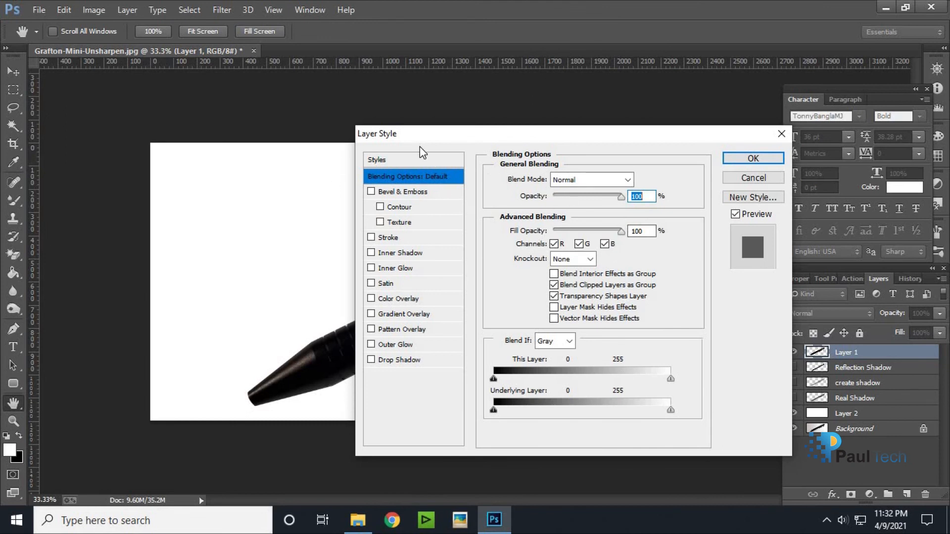
pyautogui.moveTo(492, 136); pyautogui.dragTo(659, 121)
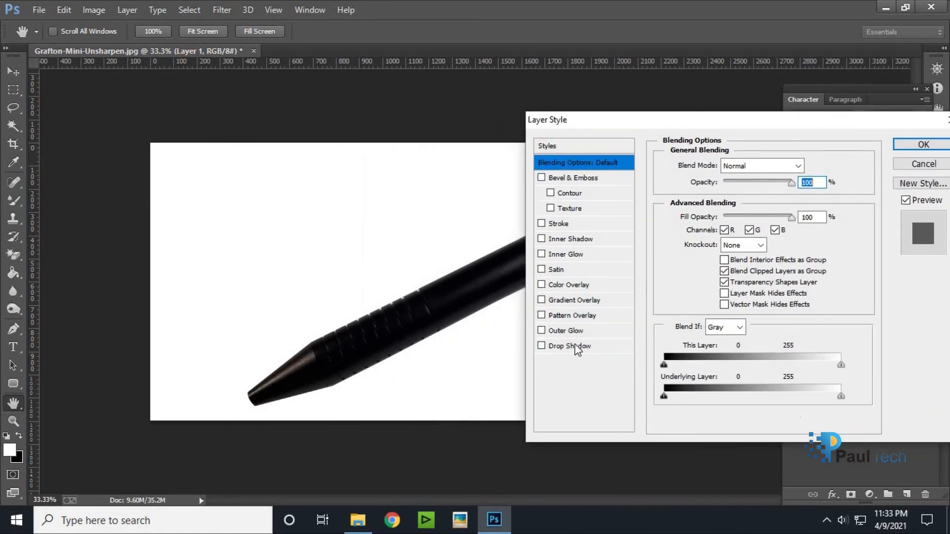
pyautogui.click(585, 348)
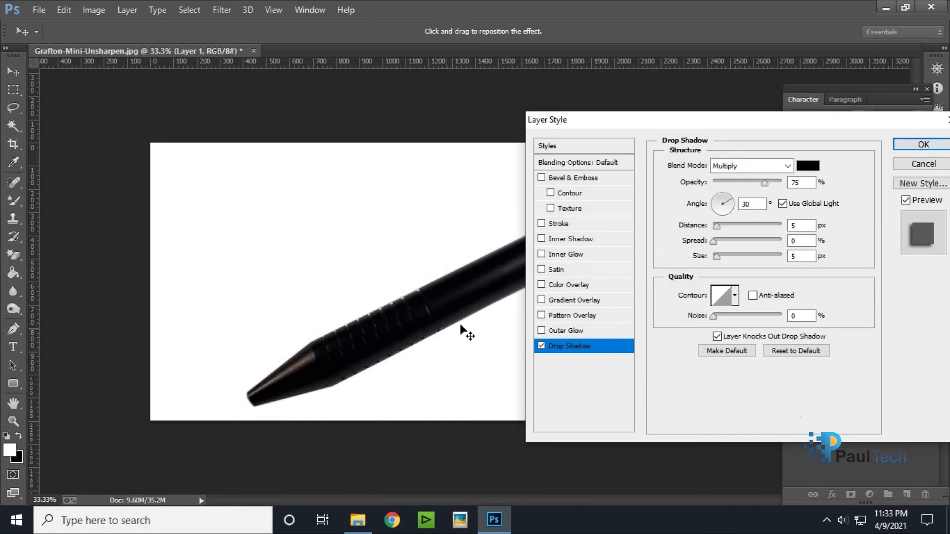
# Set the drop shadow's angle to 117°, distance 47 px, spread 45%, size 0 px and opacity 75%, and apply it
pyautogui.moveTo(731, 204); pyautogui.dragTo(720, 197)
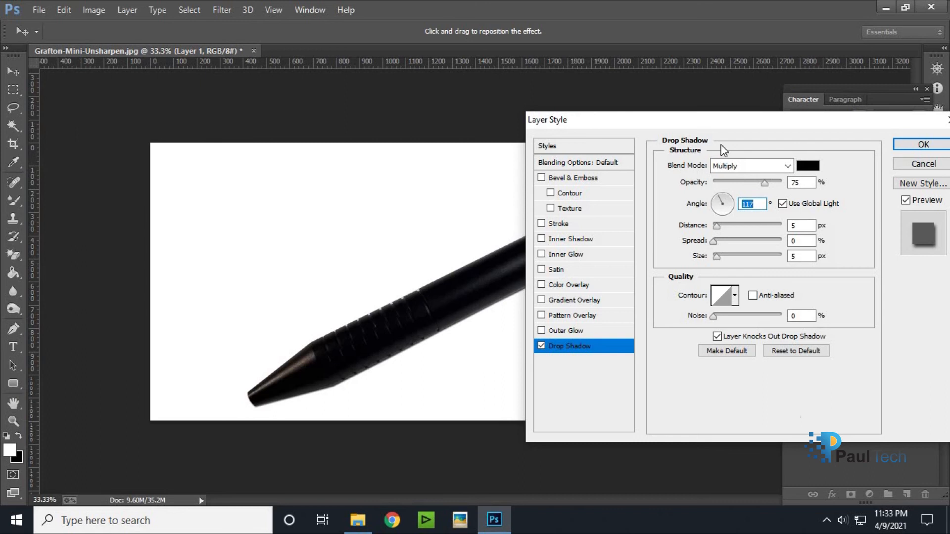
pyautogui.moveTo(741, 128); pyautogui.dragTo(808, 155)
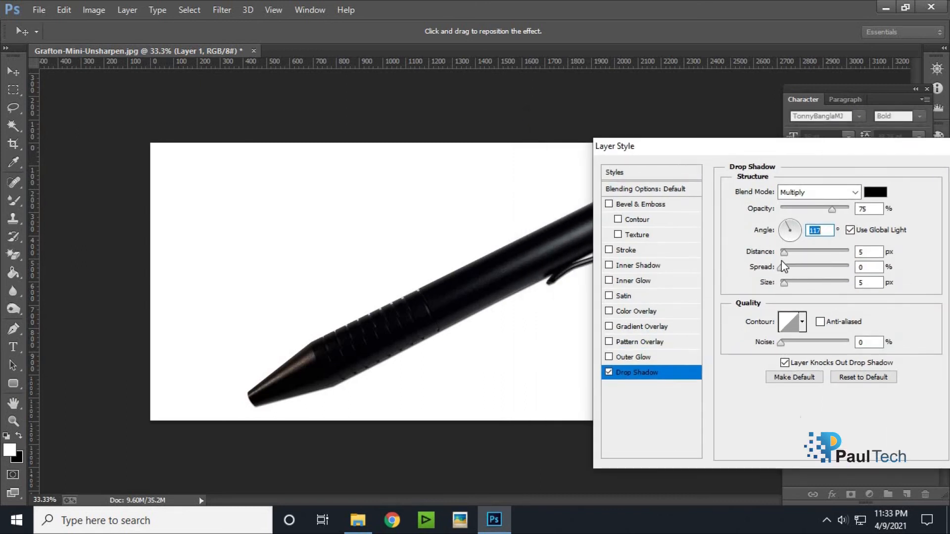
pyautogui.moveTo(789, 254); pyautogui.dragTo(774, 286)
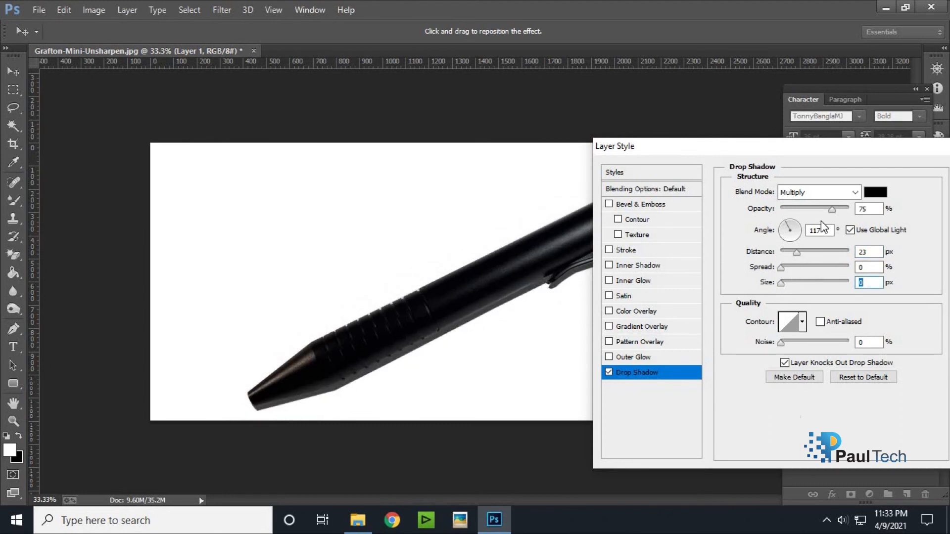
pyautogui.moveTo(797, 254)
pyautogui.mouseDown()
pyautogui.moveTo(811, 254)
pyautogui.moveTo(787, 267)
pyautogui.moveTo(807, 268)
pyautogui.mouseUp()
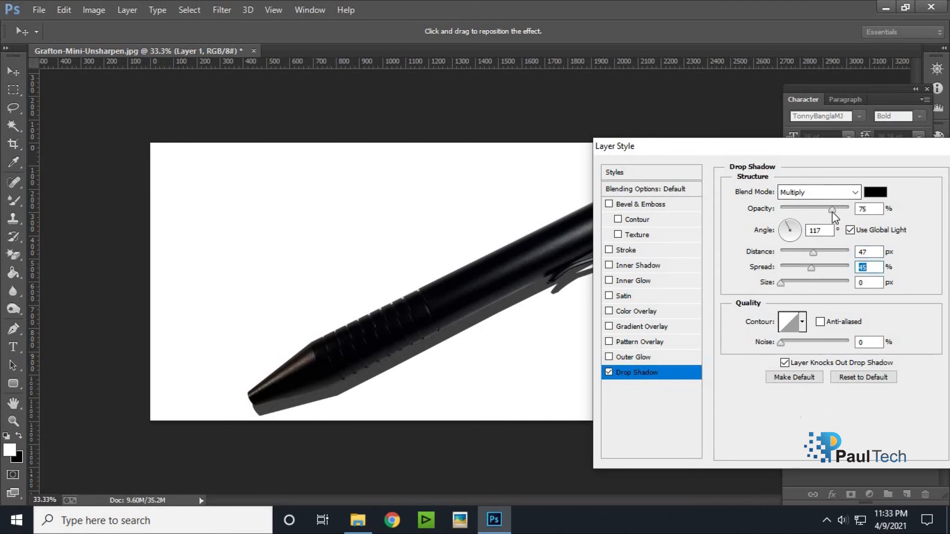
pyautogui.moveTo(833, 209); pyautogui.dragTo(828, 204)
pyautogui.write('75')
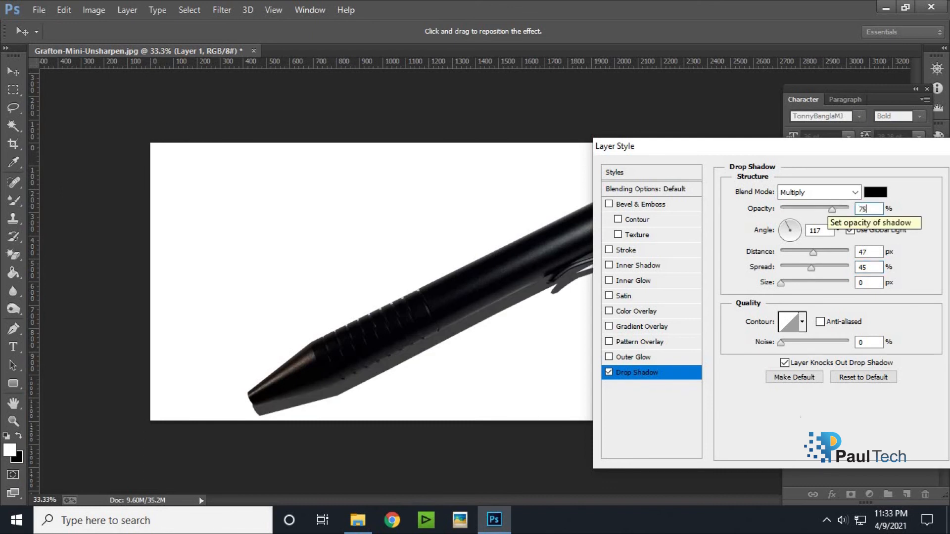
pyautogui.moveTo(880, 147); pyautogui.dragTo(711, 169)
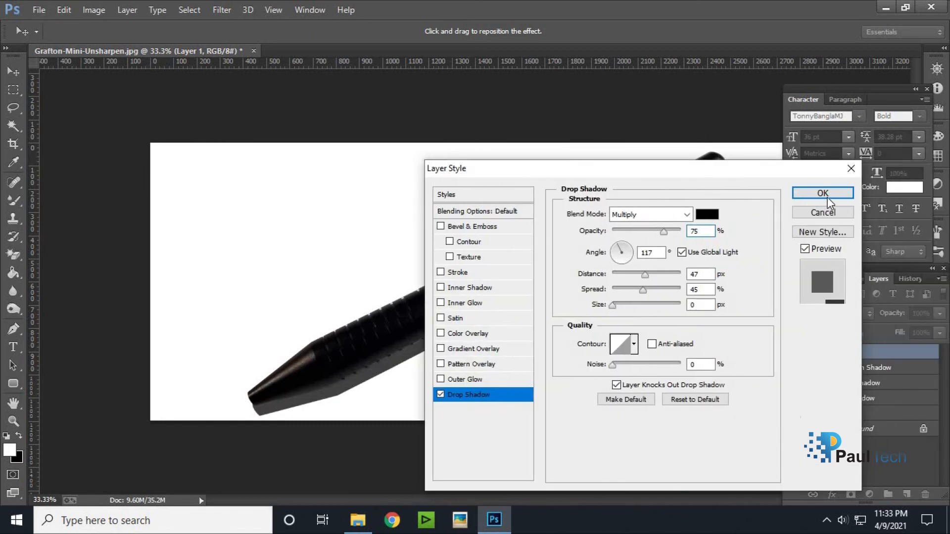
pyautogui.click(823, 194)
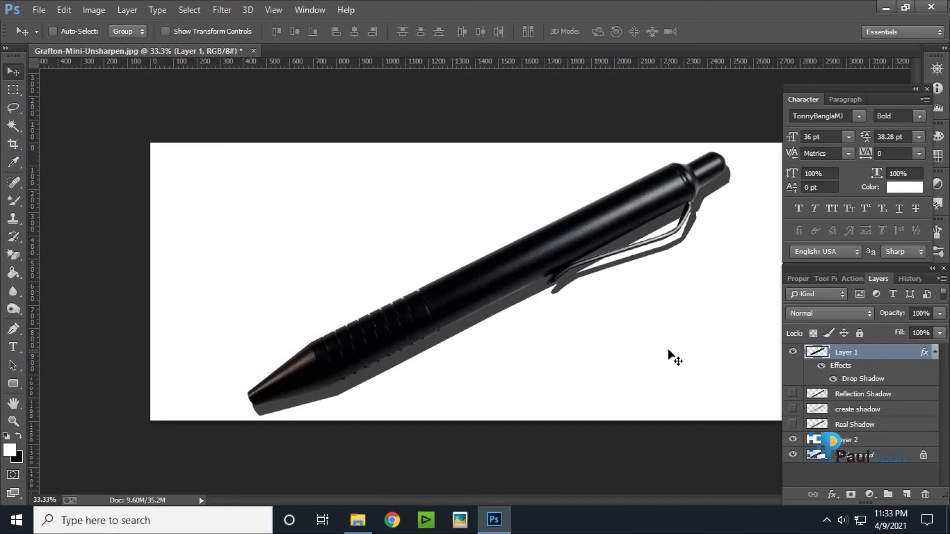
# Convert Layer 1's drop shadow effect into its own separate layer and turn off the related warning
pyautogui.rightClick(840, 372)
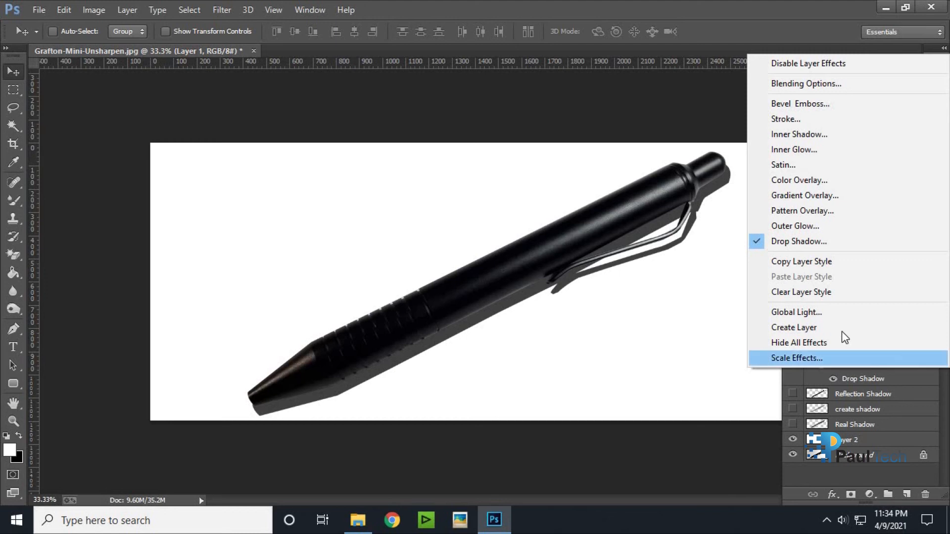
pyautogui.click(782, 328)
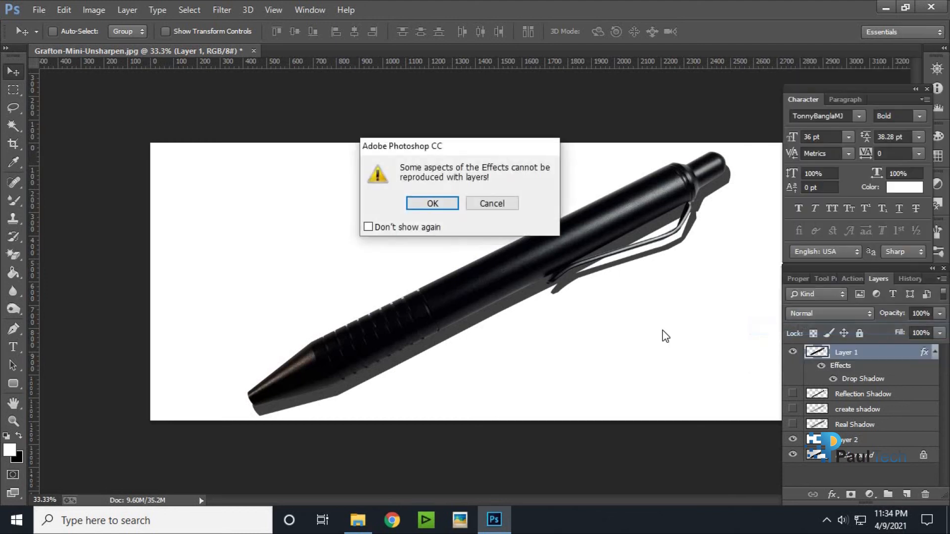
pyautogui.click(368, 227)
pyautogui.click(430, 205)
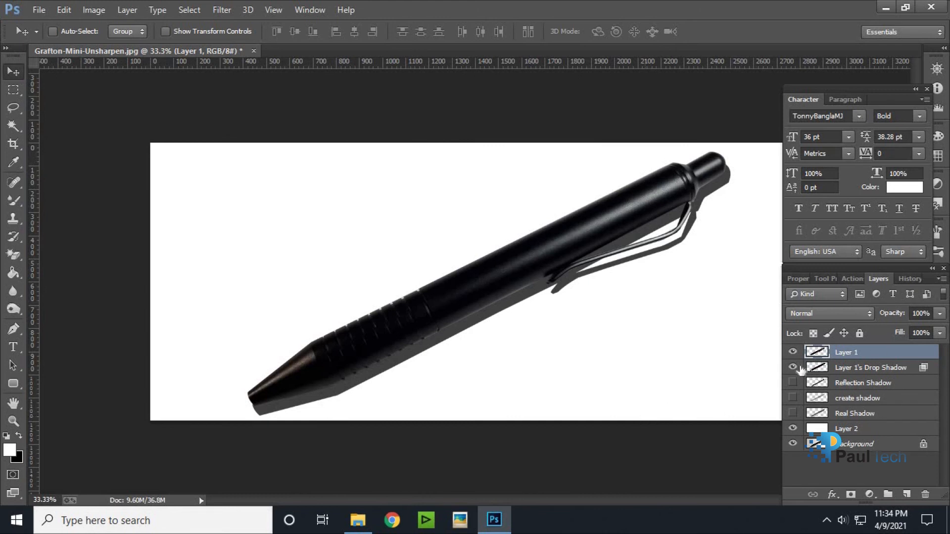
# Check the separated drop shadow by repeatedly hiding and showing Layer 1, leaving the pen visible
pyautogui.click(793, 352)
pyautogui.click(793, 352)
pyautogui.click(793, 353)
pyautogui.click(793, 353)
pyautogui.click(793, 352)
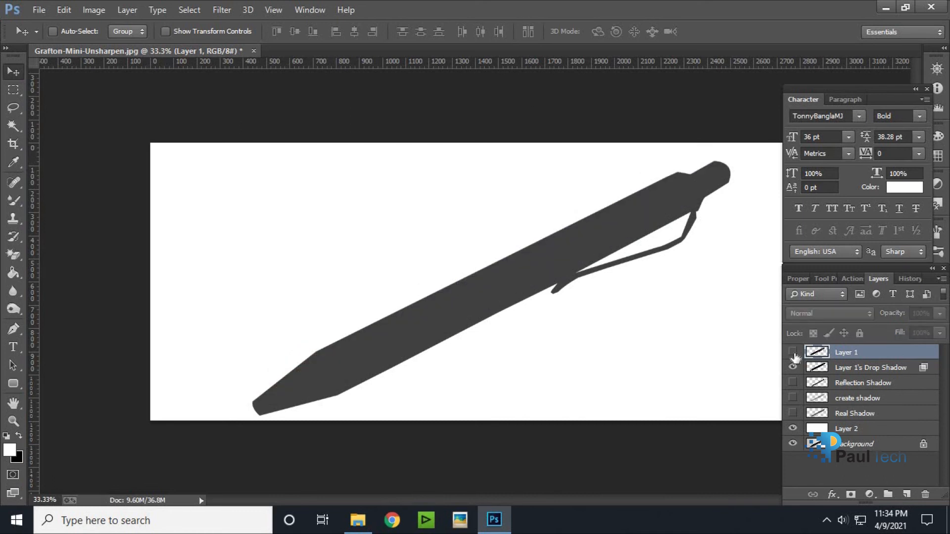
pyautogui.click(792, 353)
pyautogui.click(793, 352)
pyautogui.click(793, 352)
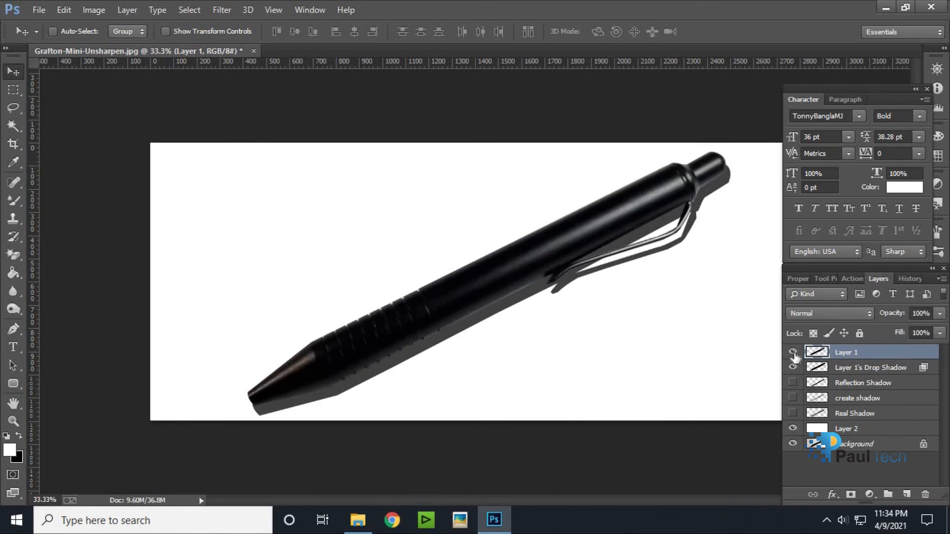
# Nudge the Layer 1's Drop Shadow layer upward until the shadow sits close to the pen's lower edge
pyautogui.click(865, 372)
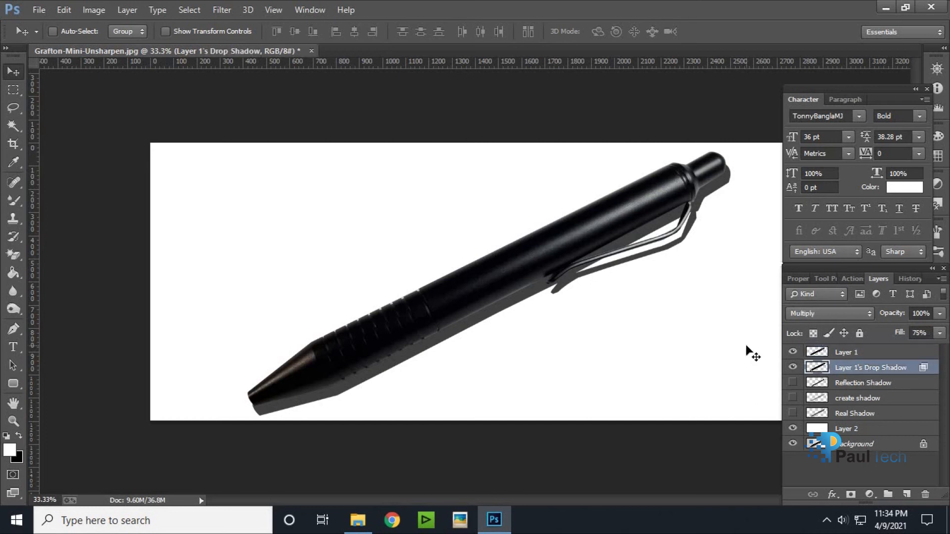
pyautogui.press('Up')
pyautogui.press('Up')
pyautogui.press('Up')
pyautogui.press('Up')
pyautogui.press('Up')
pyautogui.press('Up')
pyautogui.press('Up')
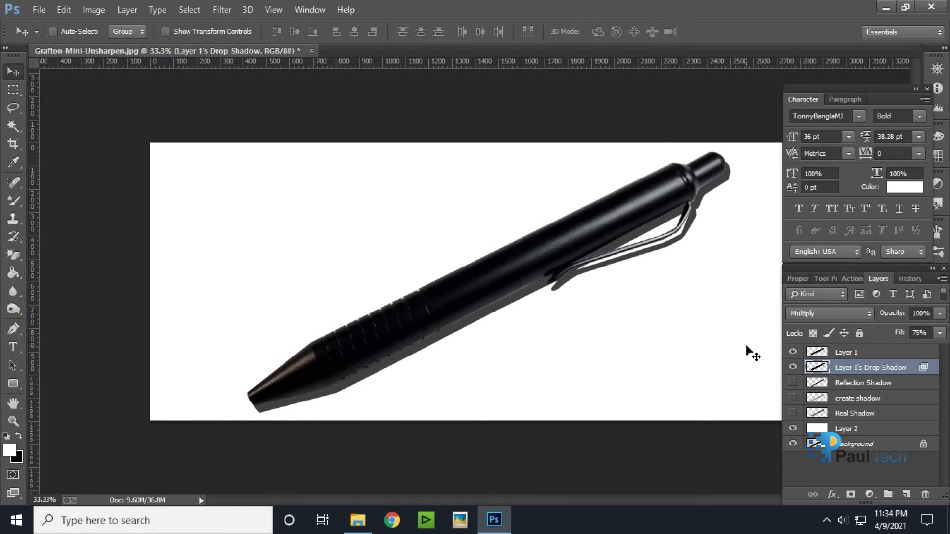
pyautogui.press('Up')
pyautogui.press('Up')
pyautogui.press('Up')
pyautogui.press('Up')
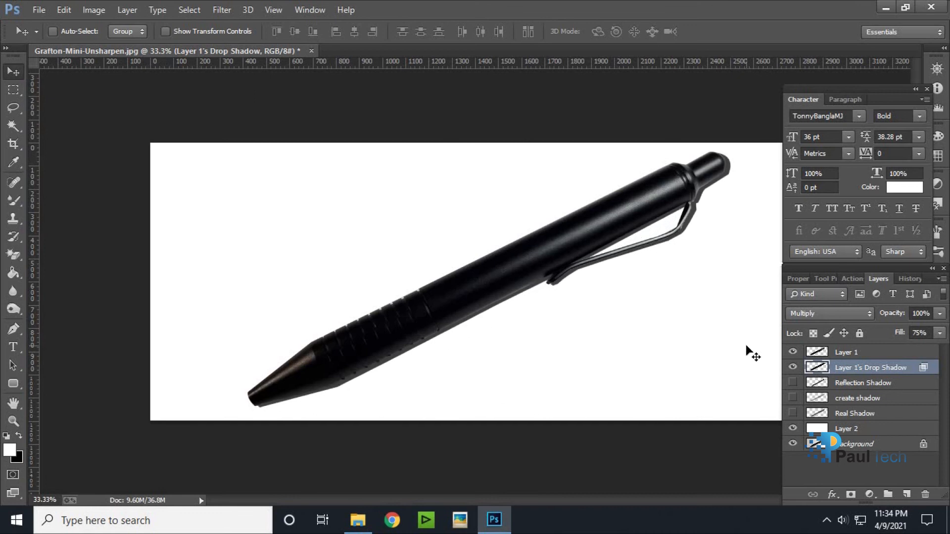
pyautogui.press('Up')
pyautogui.press('Up')
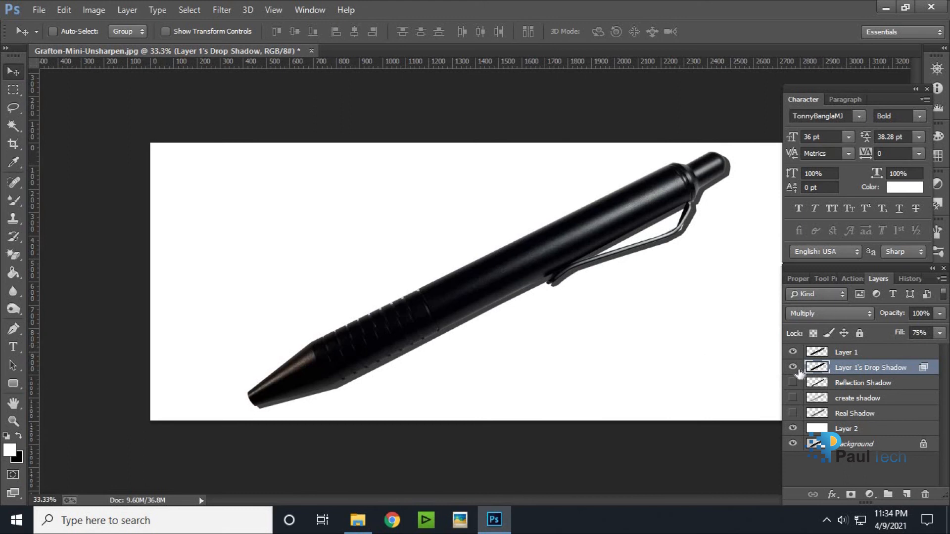
# Delete the pen-shaped area from the drop shadow layer using Layer 1's outline as the selection, deselect, and check the remaining shadow without the pen
pyautogui.click(853, 355)
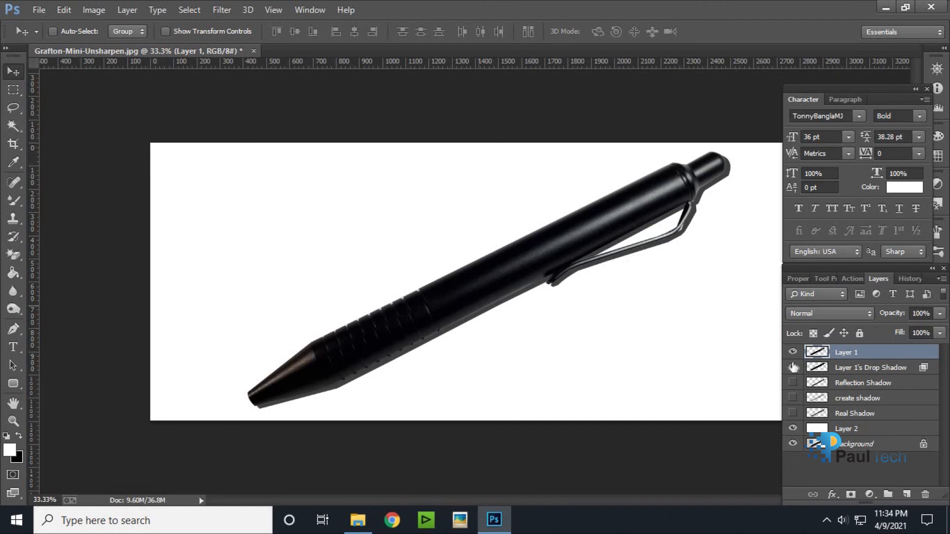
pyautogui.keyDown('ctrl'); pyautogui.click(817, 352); pyautogui.keyUp('ctrl')
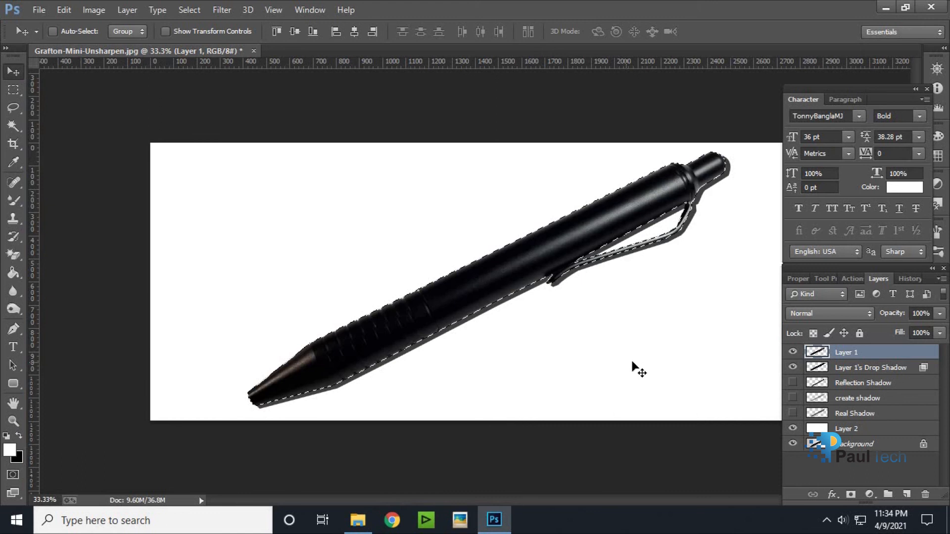
pyautogui.click(860, 369)
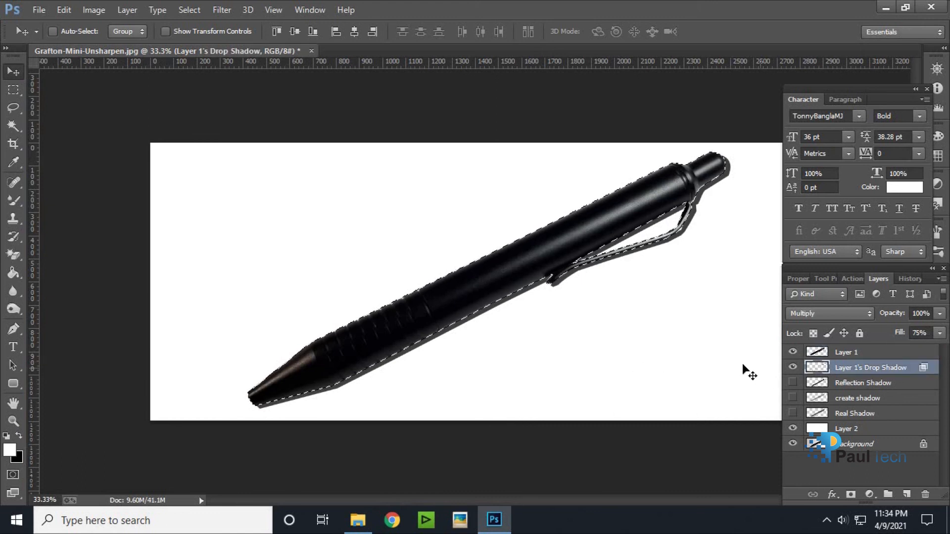
pyautogui.click(13, 90)
pyautogui.click(172, 99)
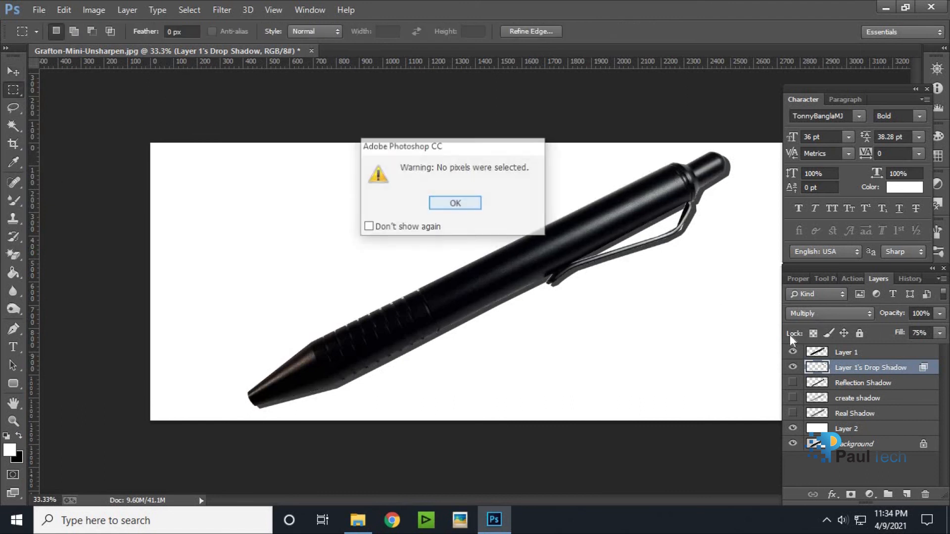
pyautogui.press('Return')
pyautogui.click(792, 352)
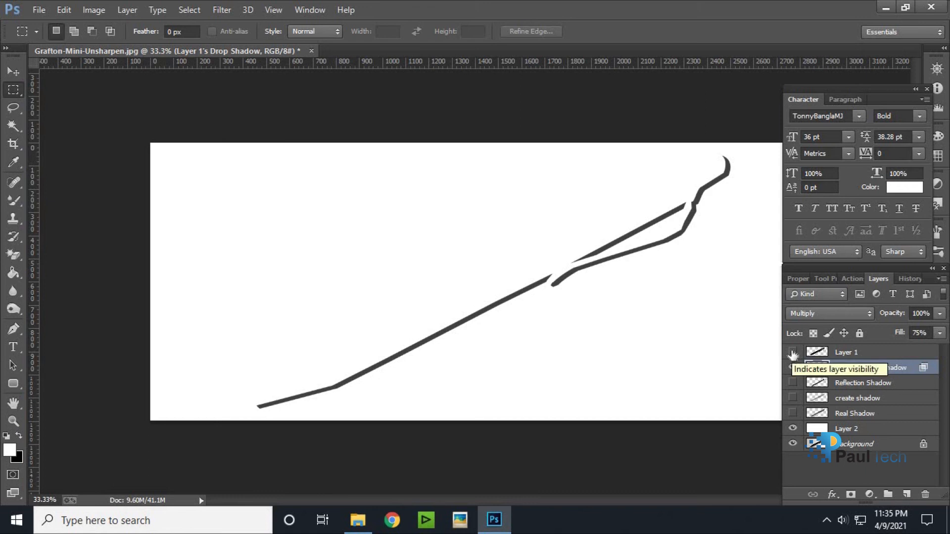
pyautogui.click(792, 353)
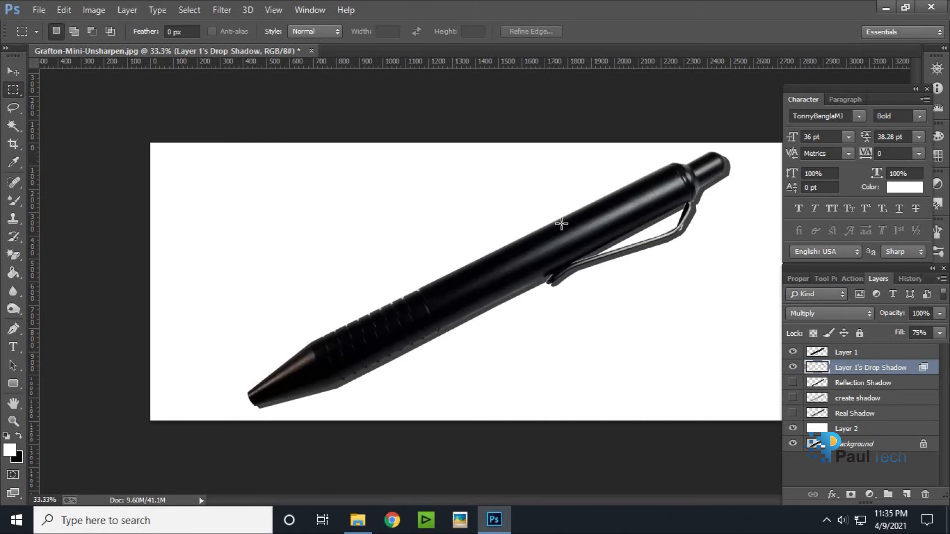
# Apply a Gaussian Blur with a 4.4-pixel radius to the drop shadow layer
pyautogui.click(224, 10)
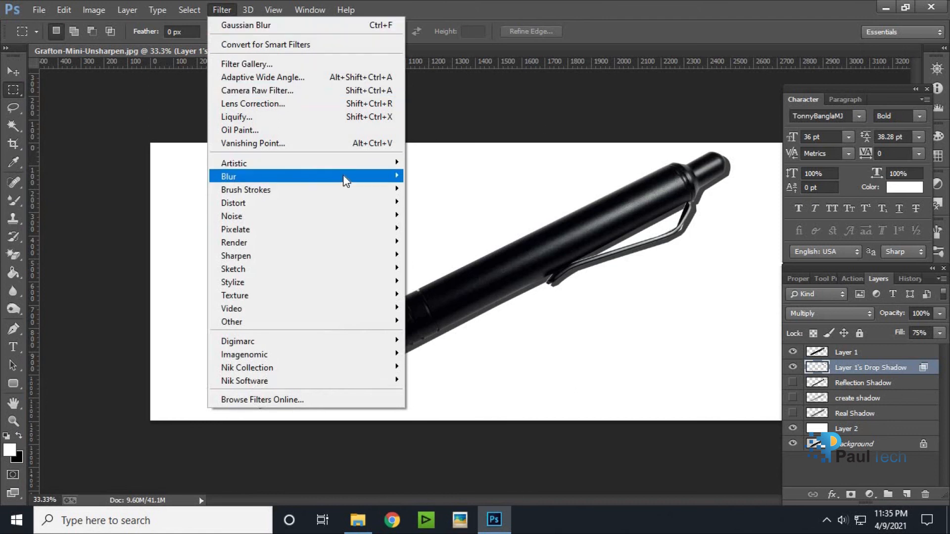
pyautogui.moveTo(332, 175)
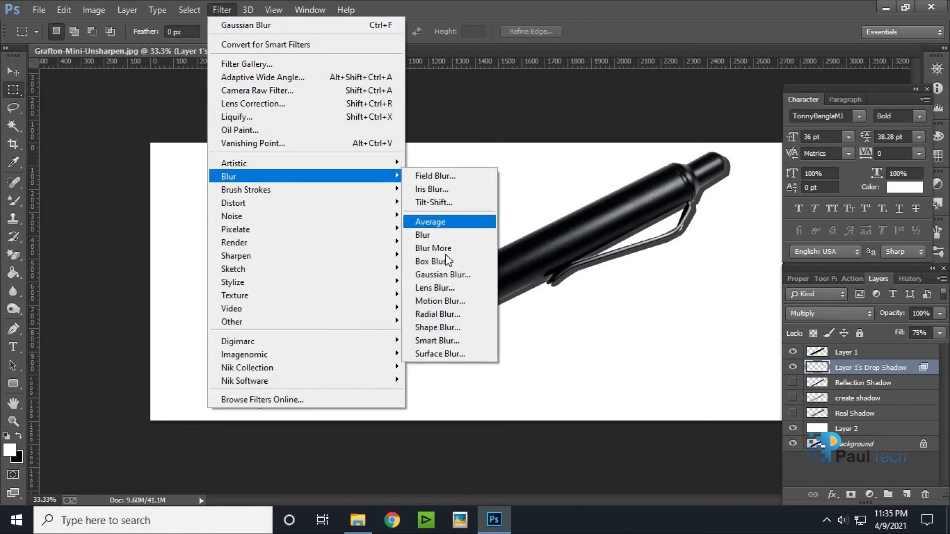
pyautogui.click(454, 275)
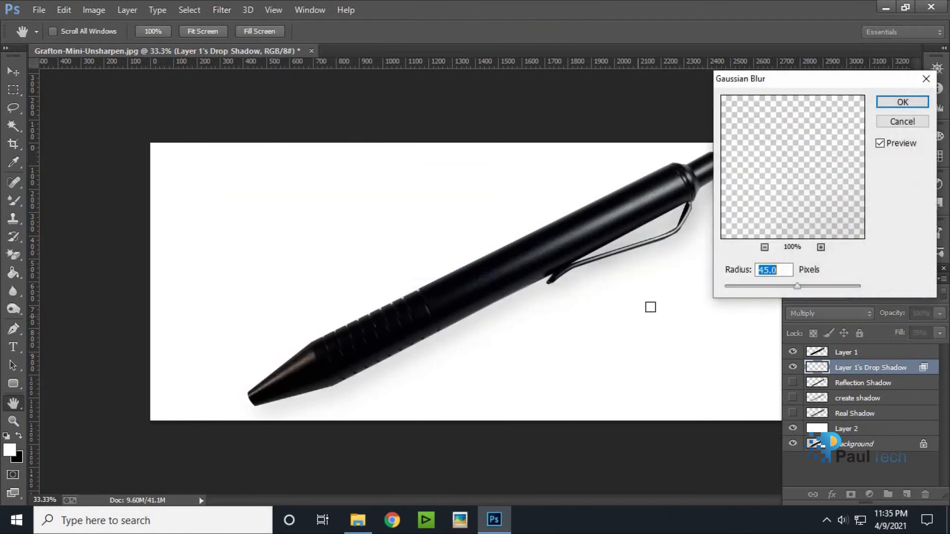
pyautogui.click(758, 286)
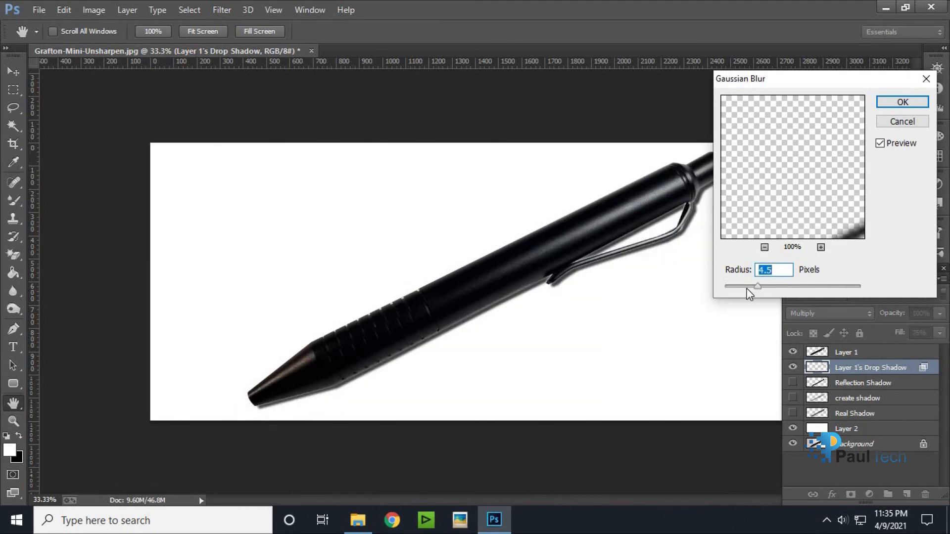
pyautogui.click(746, 287)
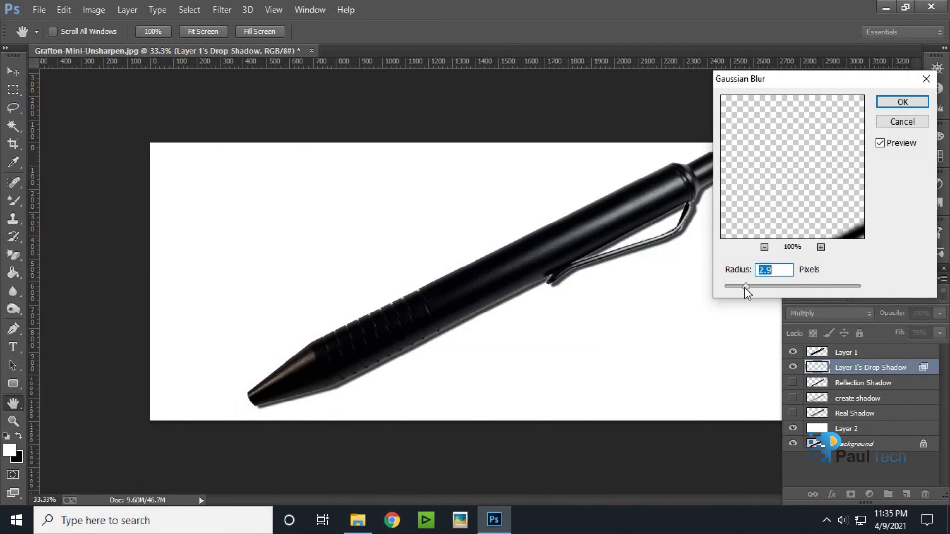
pyautogui.moveTo(749, 287); pyautogui.dragTo(757, 286)
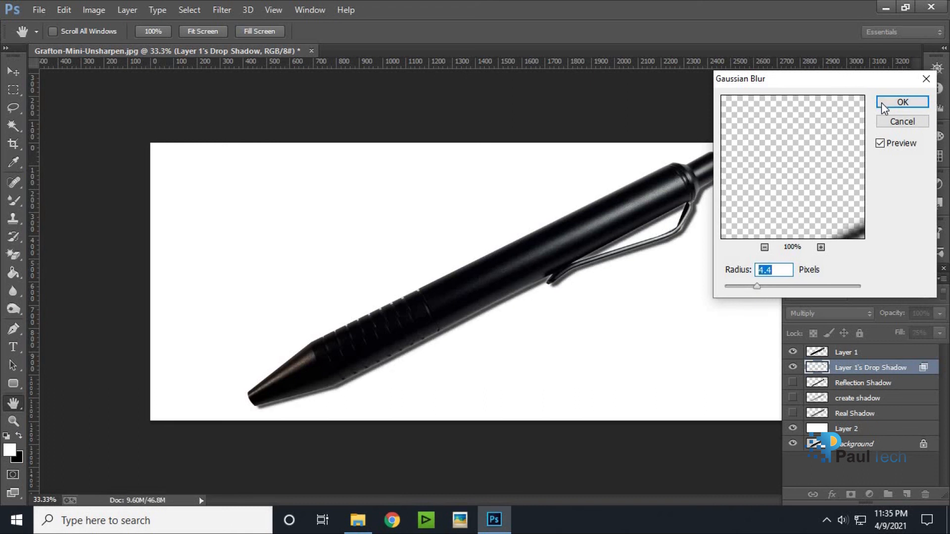
pyautogui.click(897, 102)
# Move the blurred drop shadow slightly closer so it meets the pen's lower edge
pyautogui.hotkey('ctrl', '+')
pyautogui.hotkey('ctrl', '+')
pyautogui.hotkey('ctrl', '+')
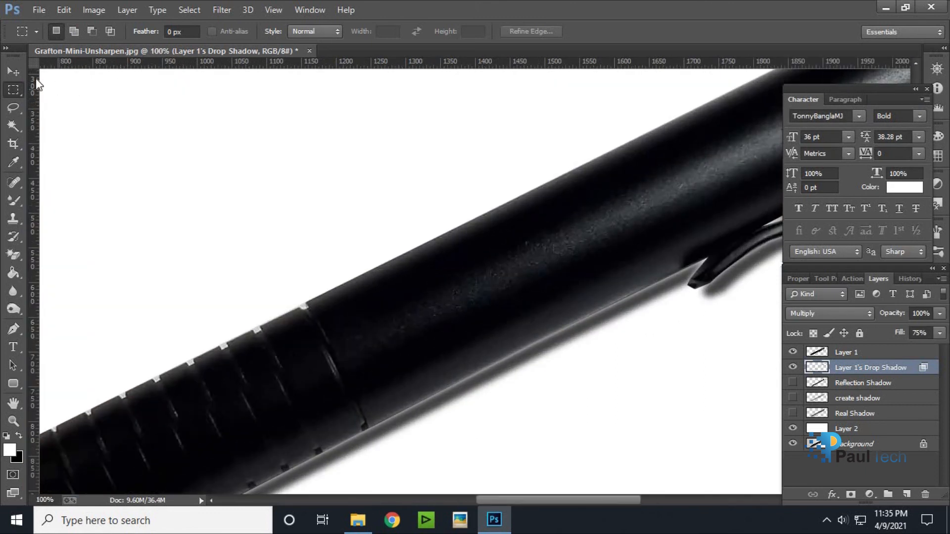
pyautogui.click(13, 72)
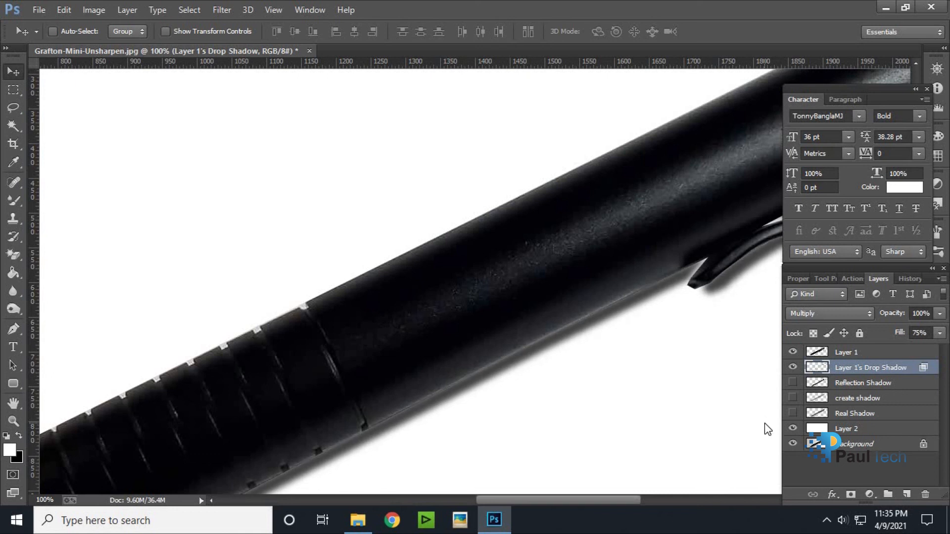
pyautogui.hotkey('ctrl', '-')
pyautogui.hotkey('ctrl', '-')
pyautogui.hotkey('ctrl', '-')
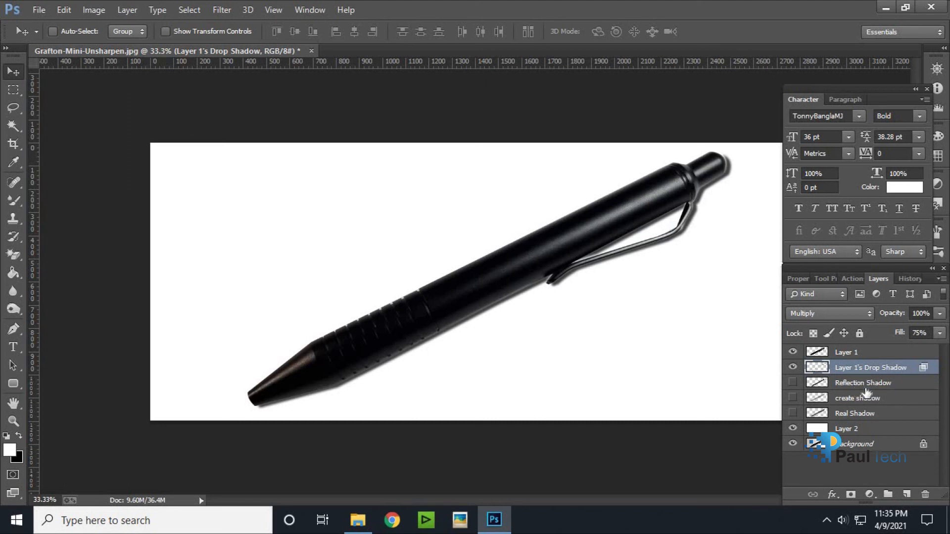
# Duplicate the drop shadow layer and merge the two copies into one layer
pyautogui.hotkey('ctrl', 'j')
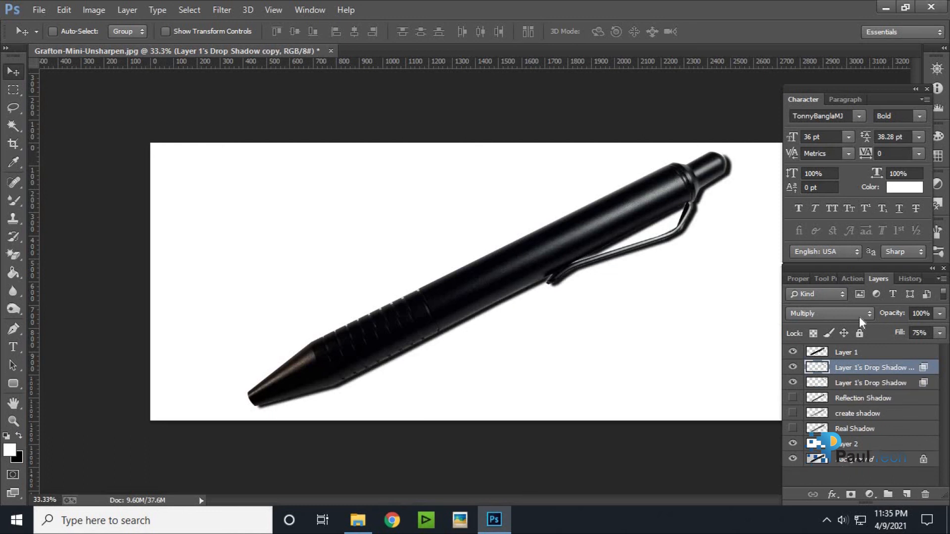
pyautogui.keyDown('shift'); pyautogui.click(868, 385); pyautogui.keyUp('shift')
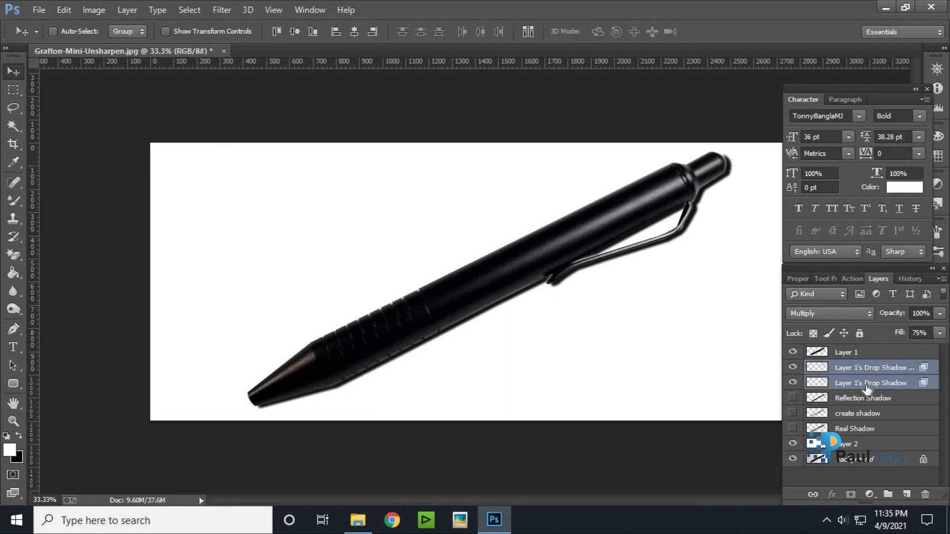
pyautogui.hotkey('ctrl', 'e')
# Set the merged drop shadow layer's opacity to 60%
pyautogui.click(939, 314)
pyautogui.click(910, 328)
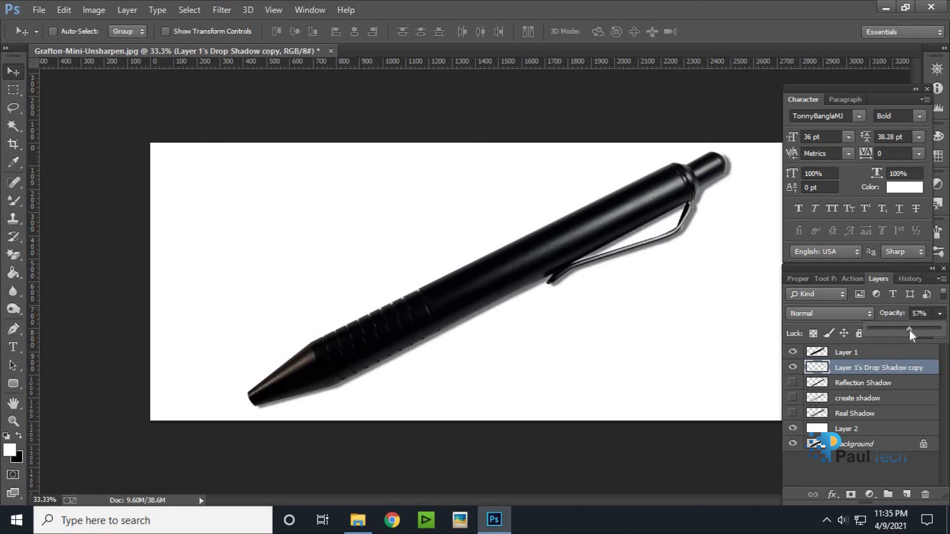
pyautogui.click(901, 329)
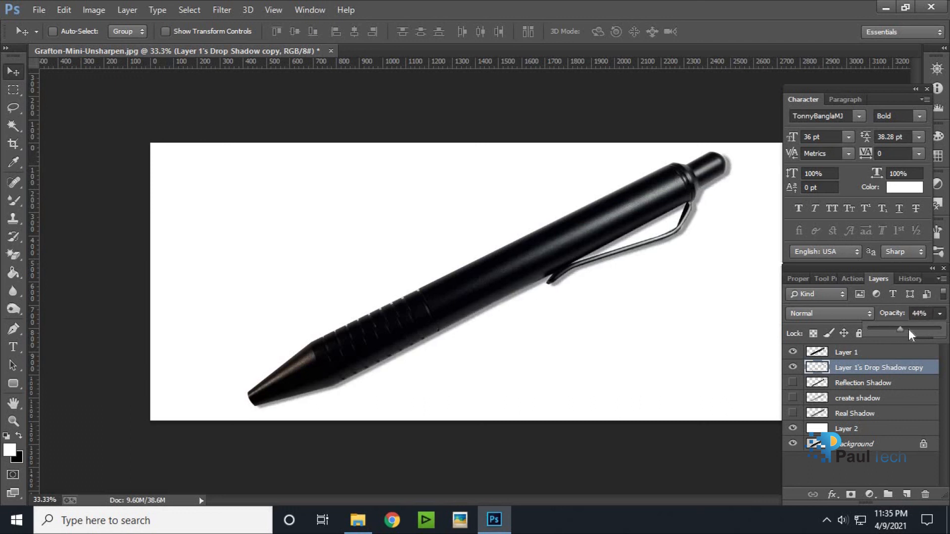
pyautogui.click(912, 329)
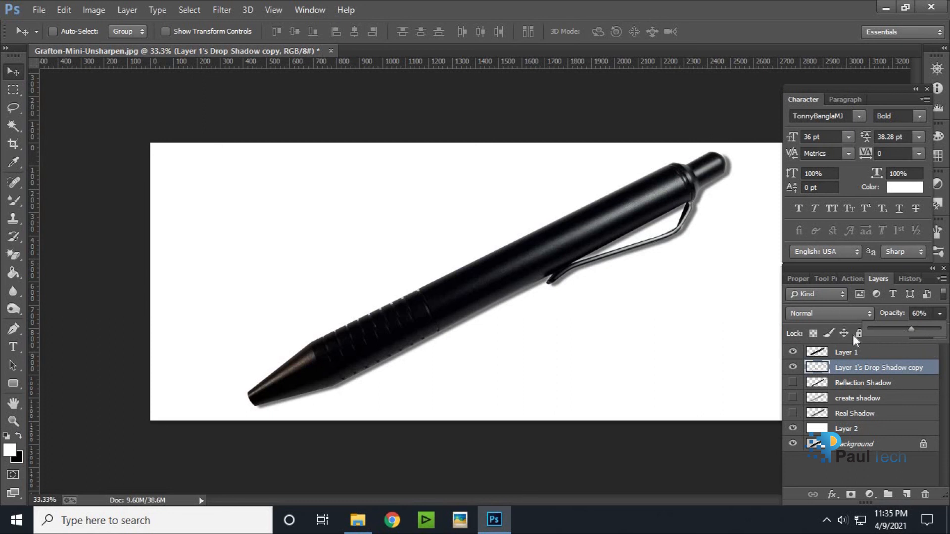
pyautogui.click(898, 352)
pyautogui.click(883, 371)
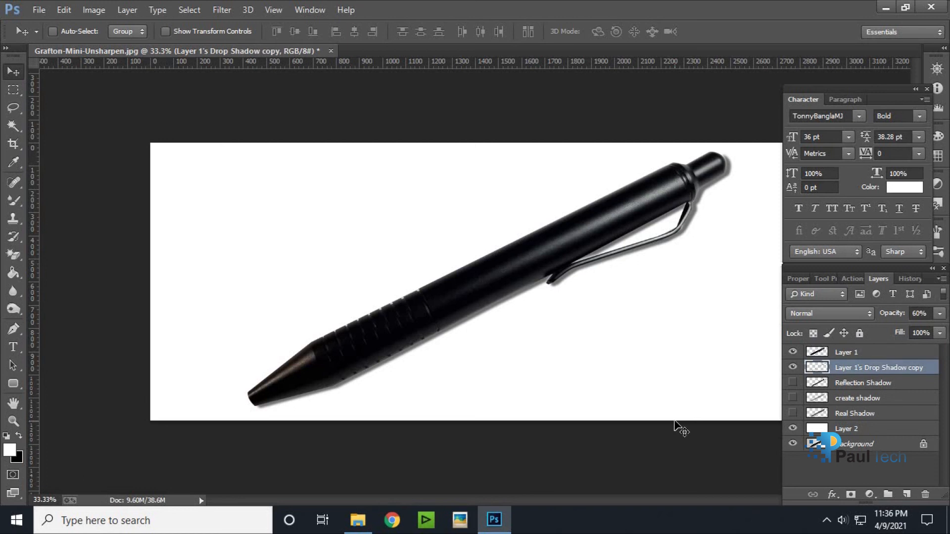
# Rename the merged shadow layer as Drop Shadow and select Layer 1
pyautogui.doubleClick(880, 372)
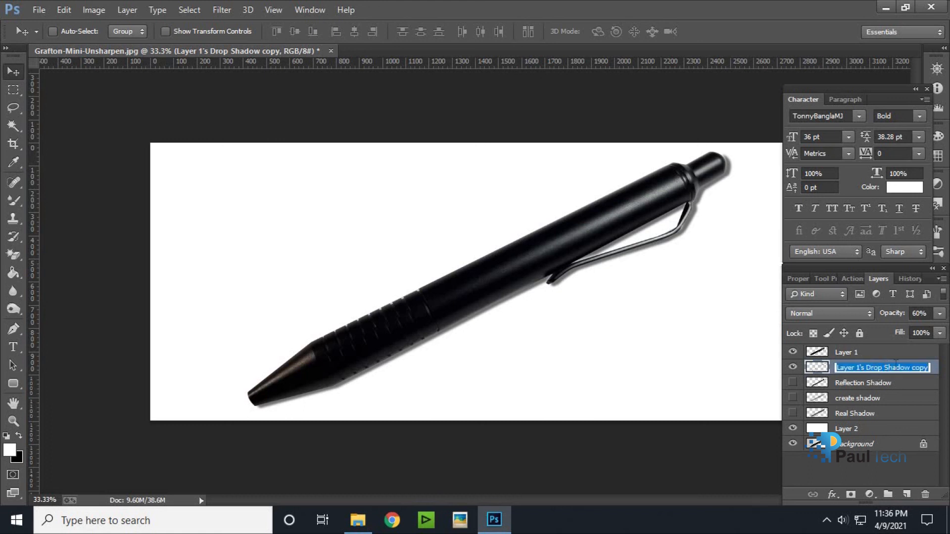
pyautogui.moveTo(868, 367); pyautogui.dragTo(838, 367)
pyautogui.press('BackSpace')
pyautogui.moveTo(881, 369); pyautogui.dragTo(928, 372)
pyautogui.press('BackSpace')
pyautogui.click(908, 352)
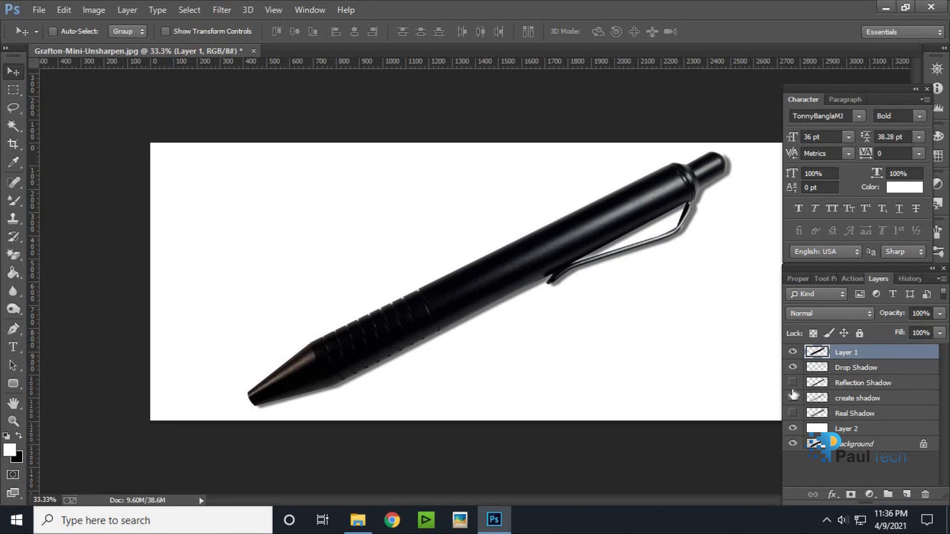
# Compare the original photo with the real, created, reflection and drop shadows one at a time, leaving only the Drop Shadow layer shown under the pen
pyautogui.moveTo(794, 351); pyautogui.dragTo(794, 428)
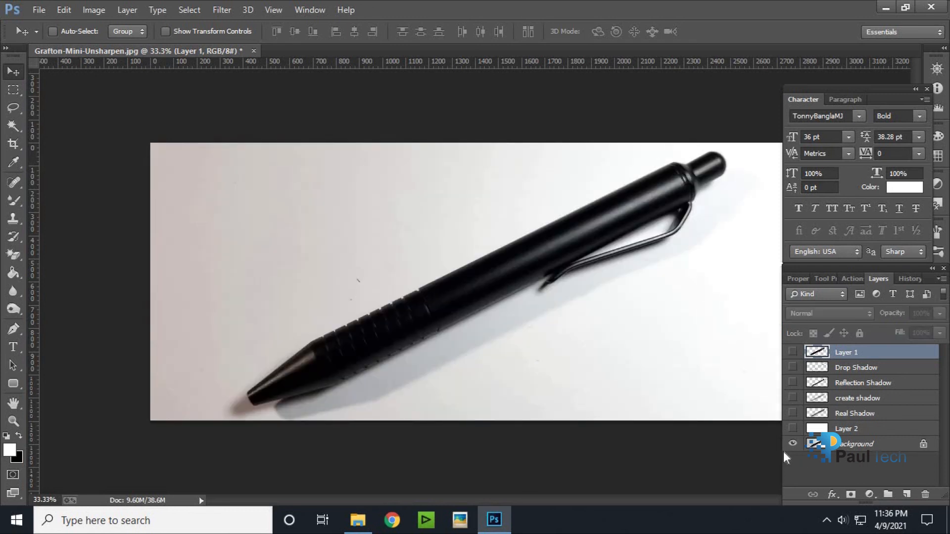
pyautogui.click(793, 427)
pyautogui.click(793, 414)
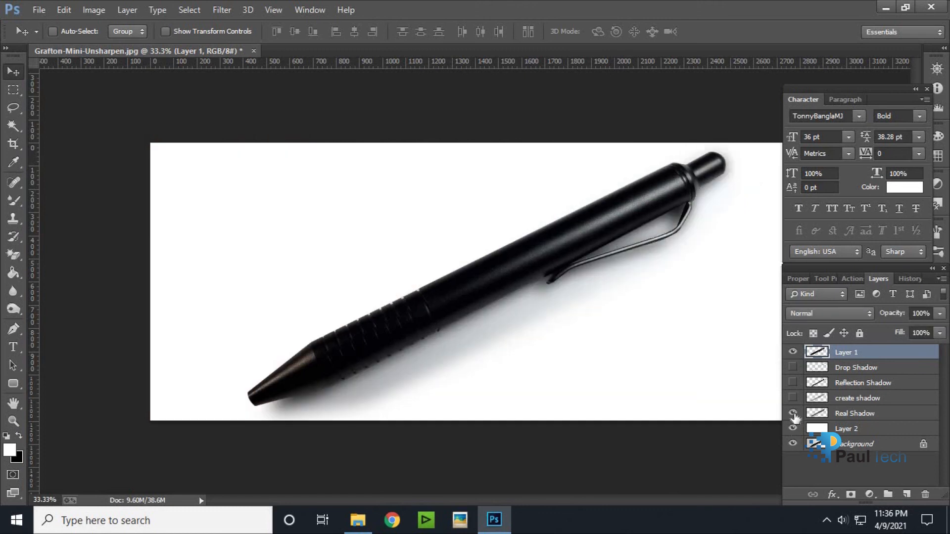
pyautogui.click(793, 414)
pyautogui.click(793, 399)
pyautogui.click(794, 398)
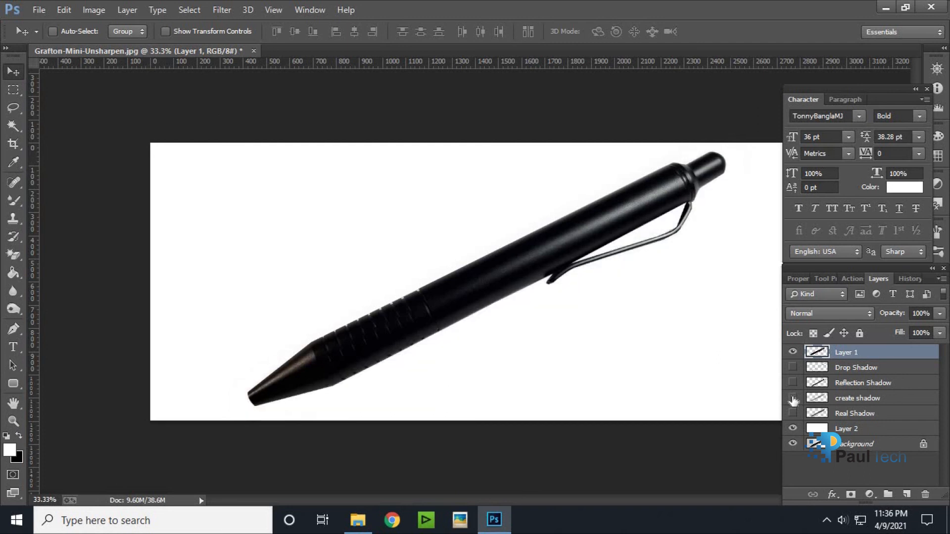
pyautogui.click(793, 383)
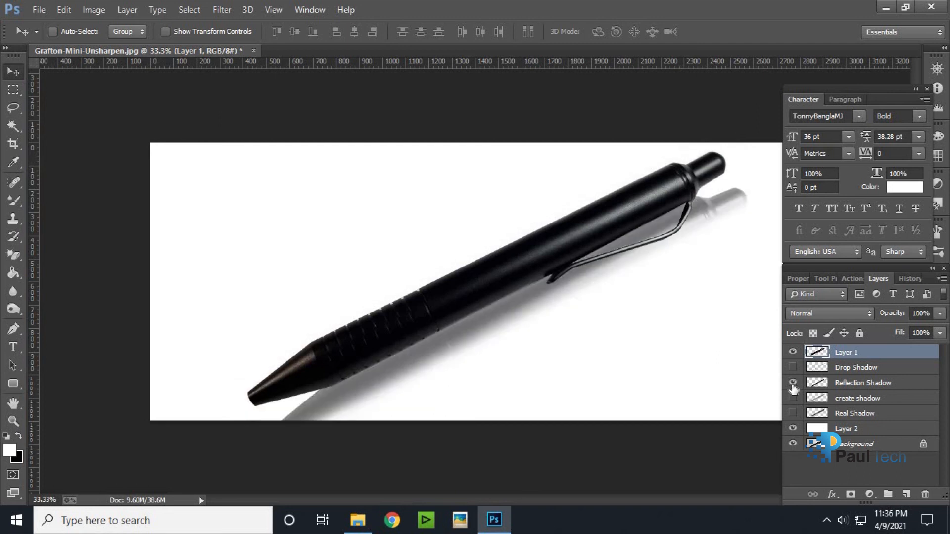
pyautogui.click(793, 384)
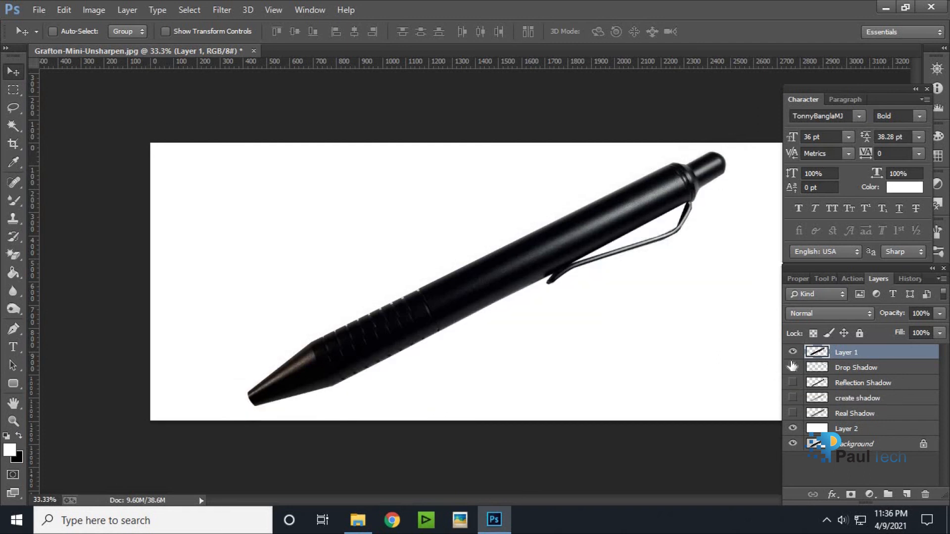
pyautogui.click(793, 368)
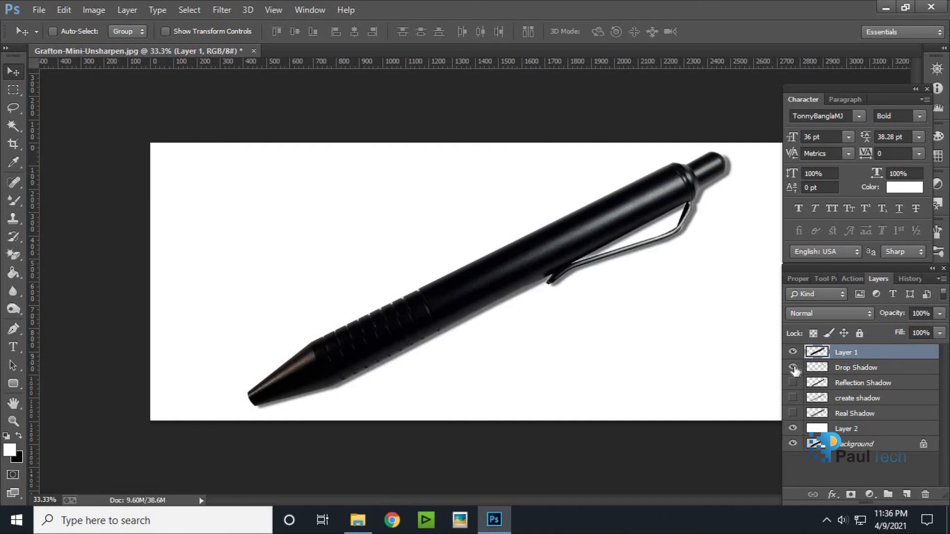